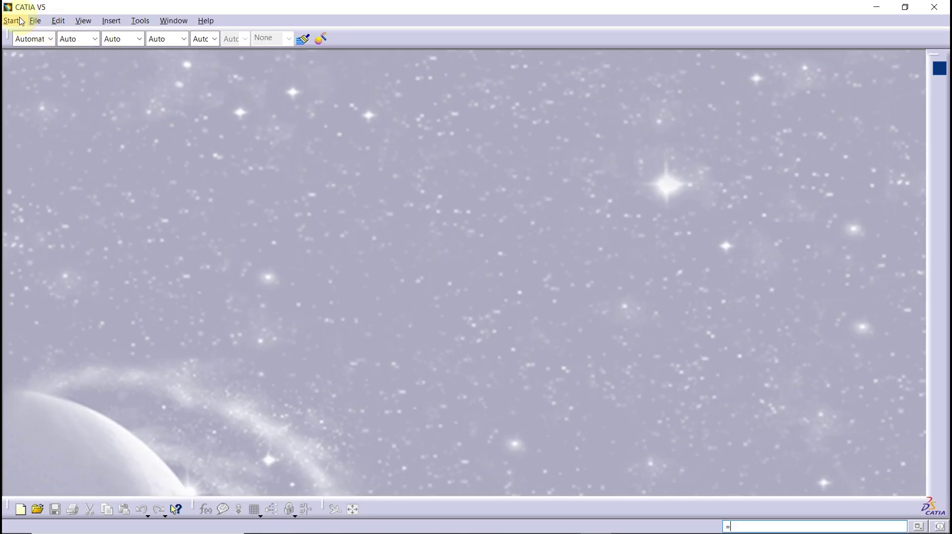
# Create a new Part Design part named 'Screwdriver' and select its yz plane
pyautogui.click(21, 21)
pyautogui.moveTo(54, 75)
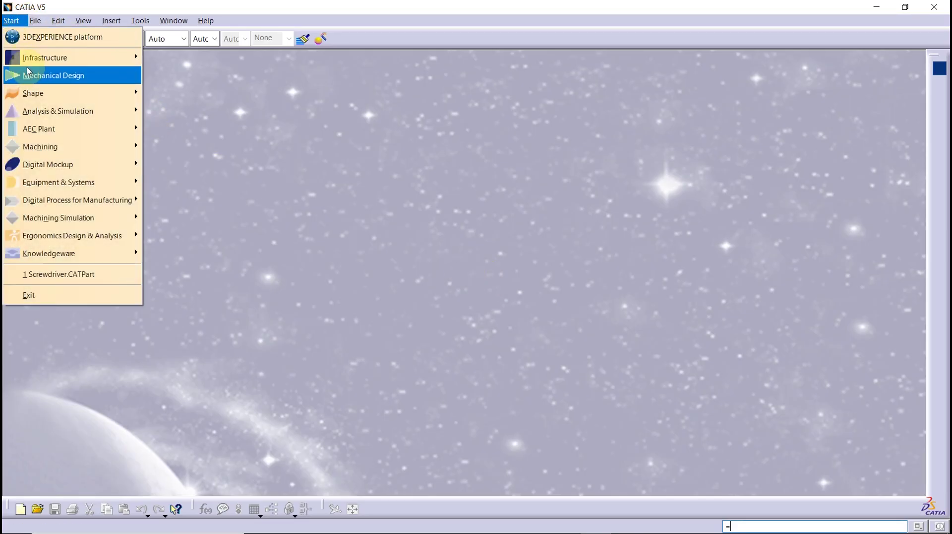
pyautogui.click(188, 75)
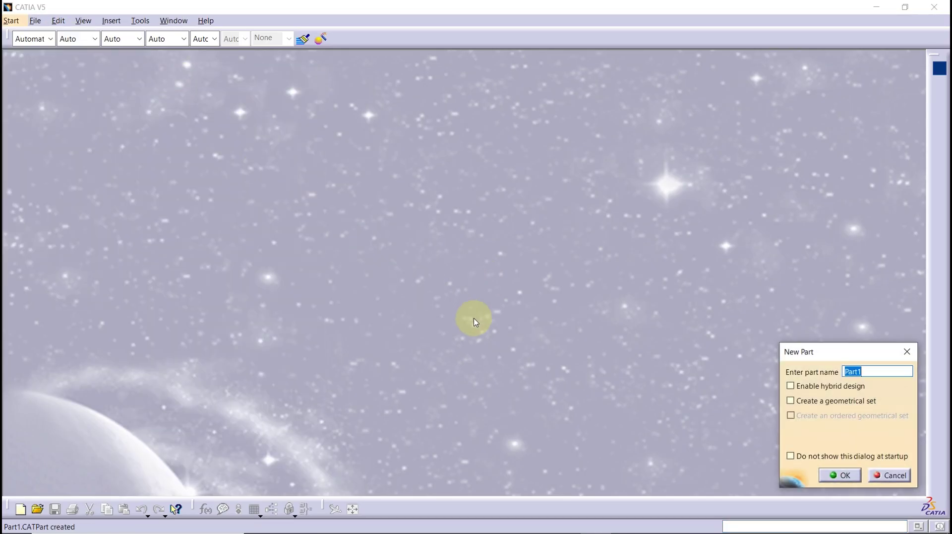
pyautogui.write('rewdri')
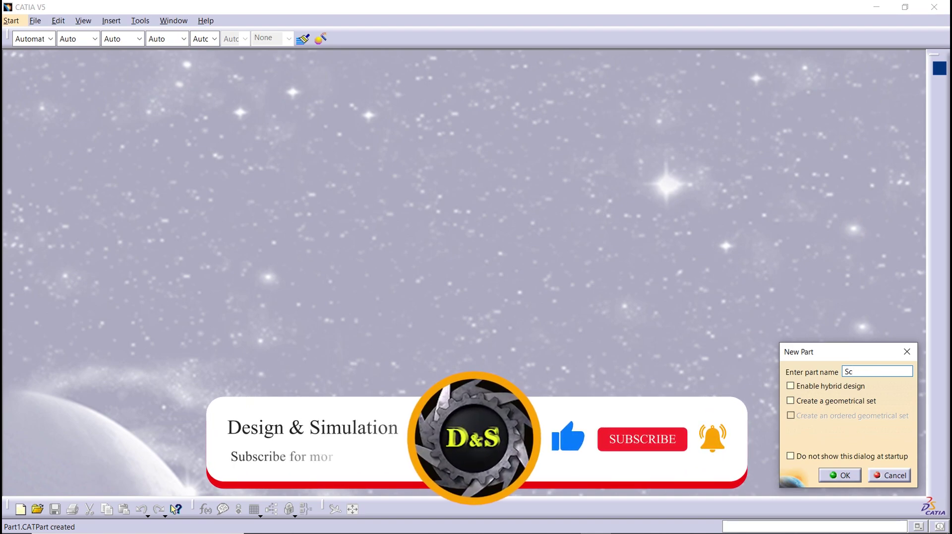
pyautogui.write('ver')
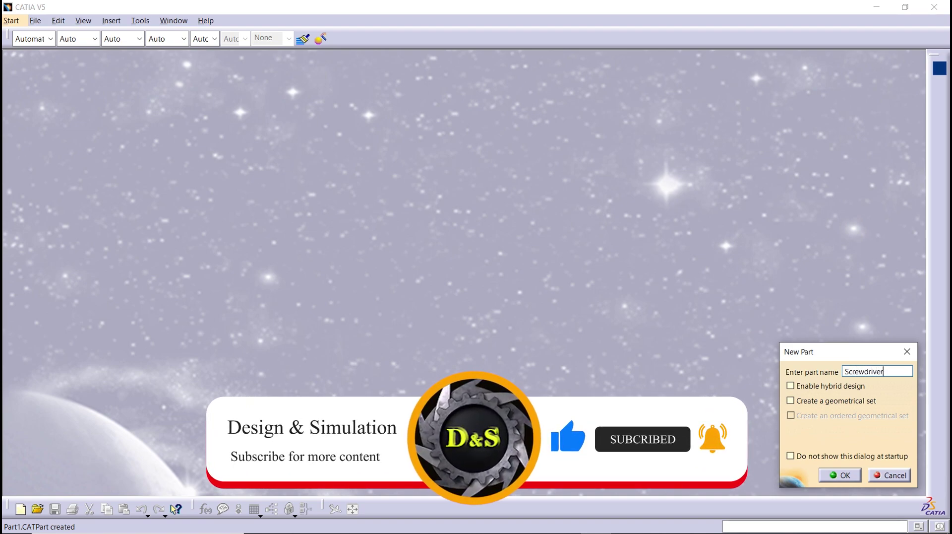
pyautogui.click(841, 475)
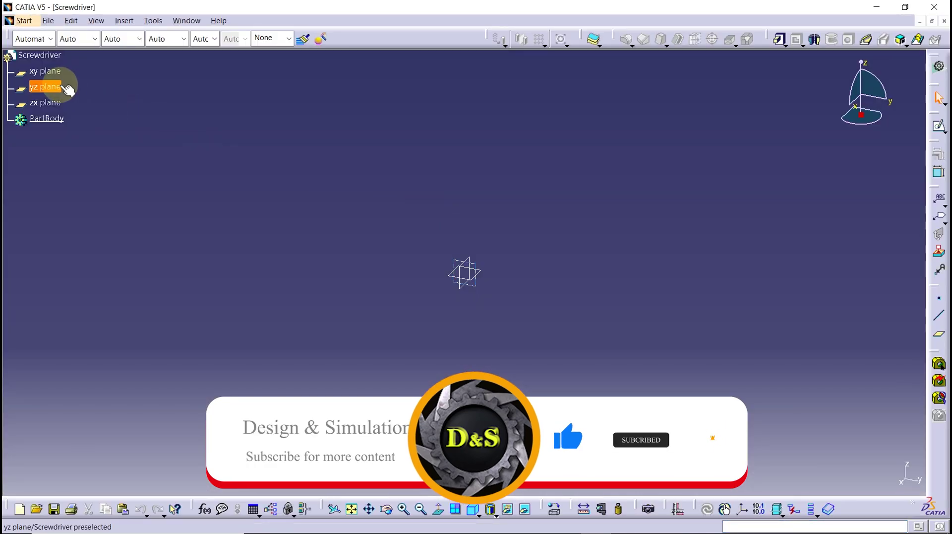
pyautogui.click(69, 89)
# Open a sketch on the yz plane and draw the first edge and short top segment
pyautogui.click(939, 126)
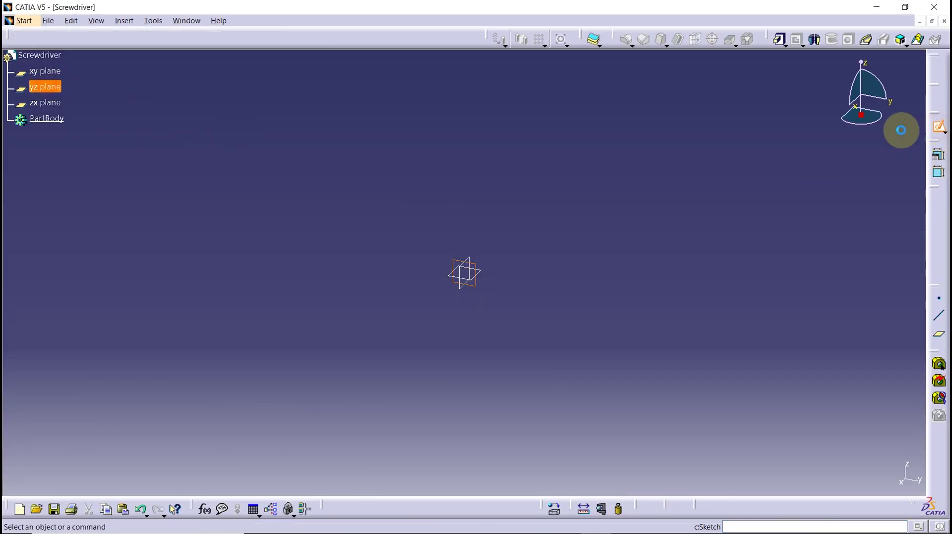
pyautogui.click(815, 64)
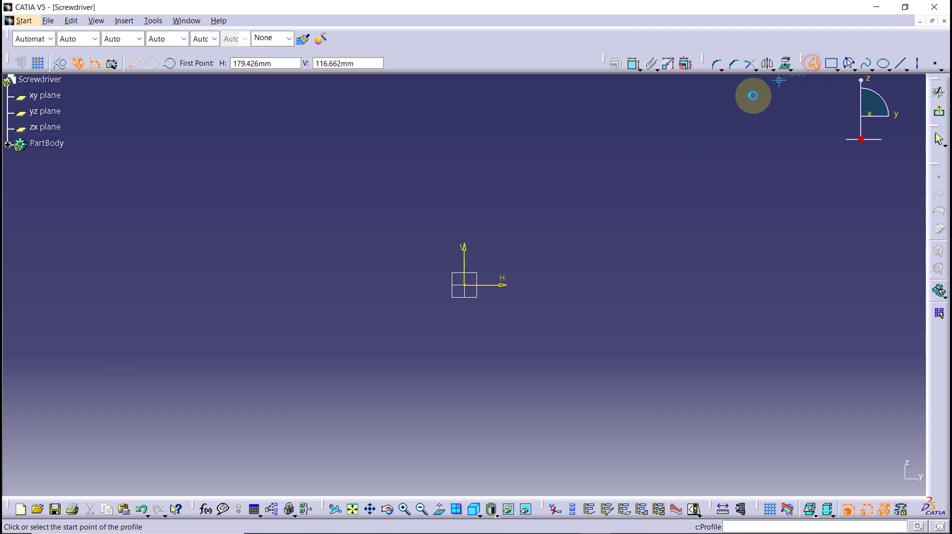
pyautogui.click(464, 285)
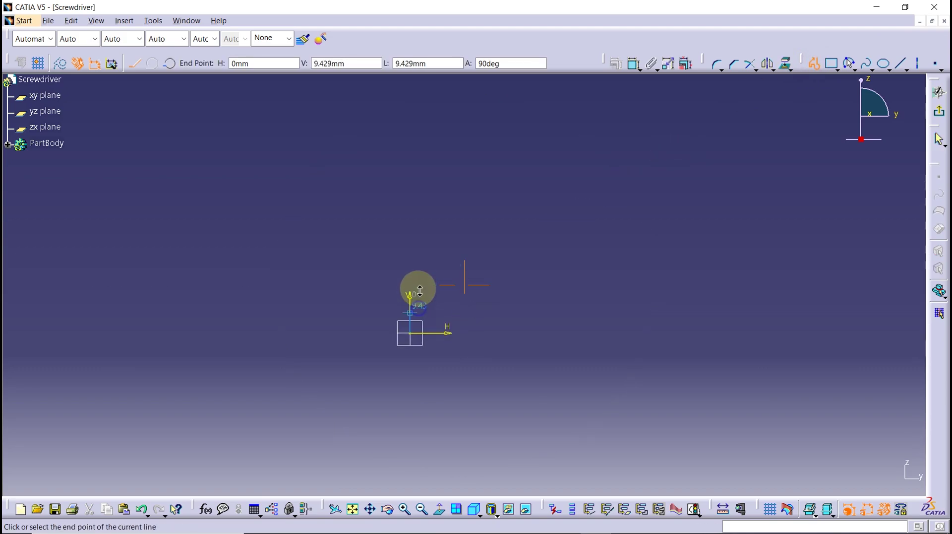
pyautogui.moveTo(473, 265); pyautogui.dragTo(382, 170, button='middle')
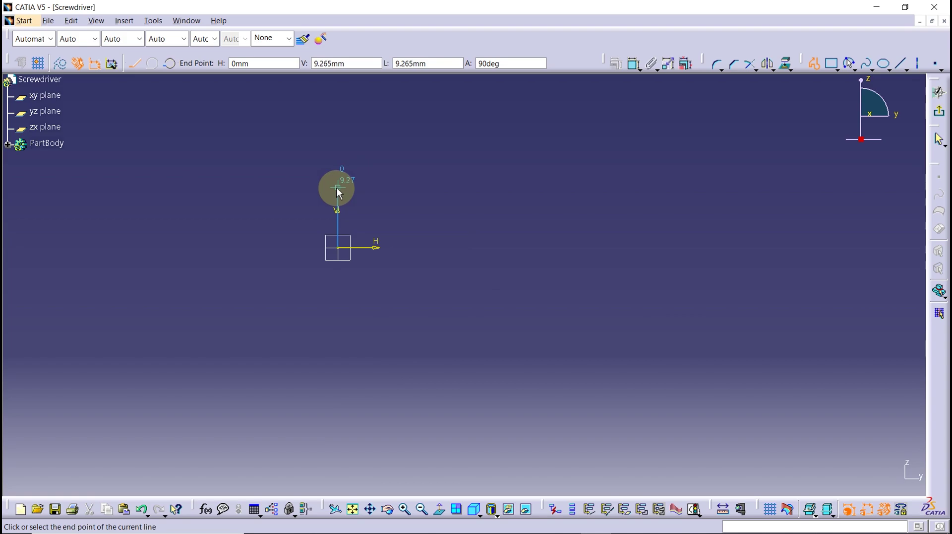
pyautogui.click(338, 170)
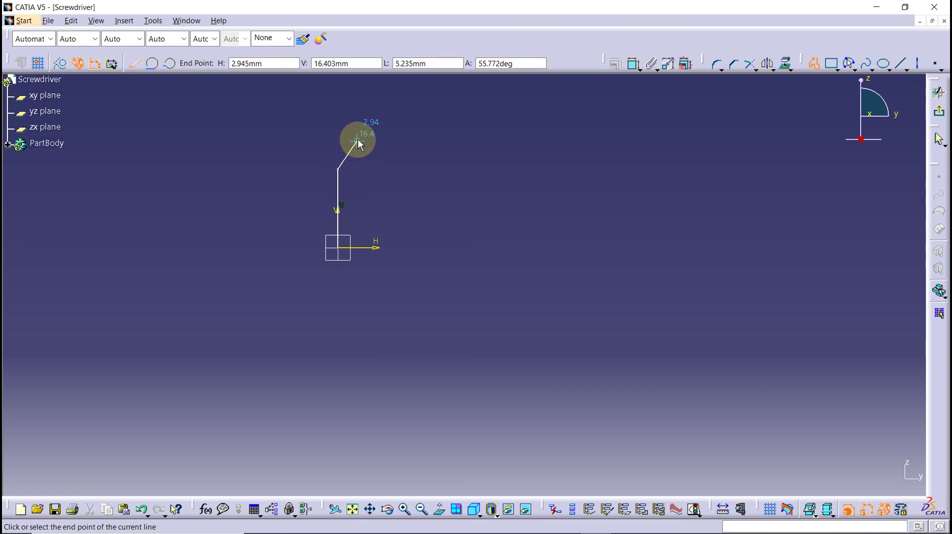
pyautogui.click(390, 134)
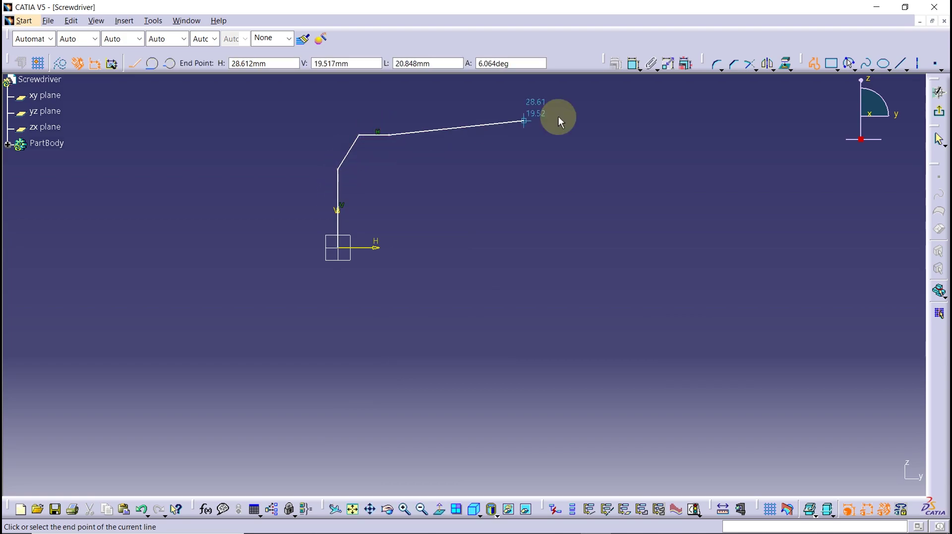
# Add a concave three-point arc, then draw the handle's long top edge
pyautogui.click(851, 64)
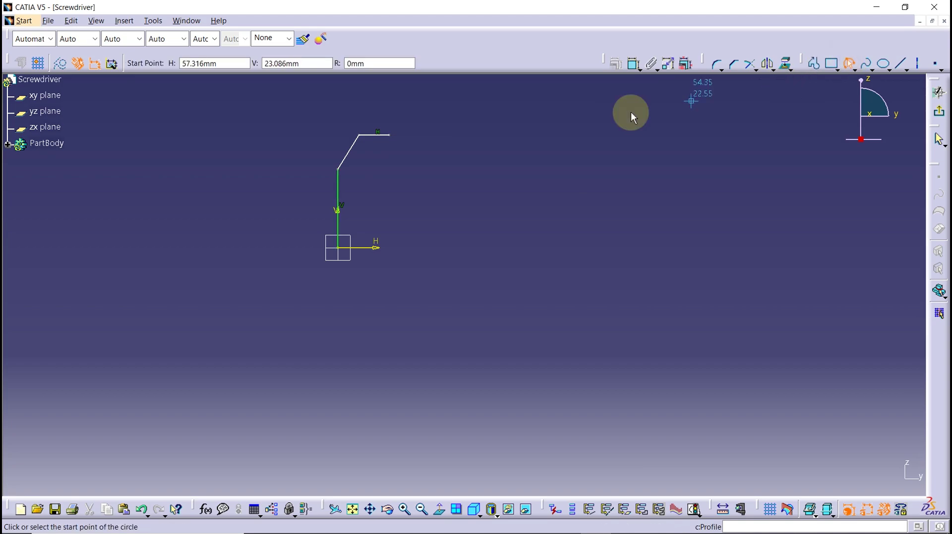
pyautogui.click(390, 135)
pyautogui.click(513, 134)
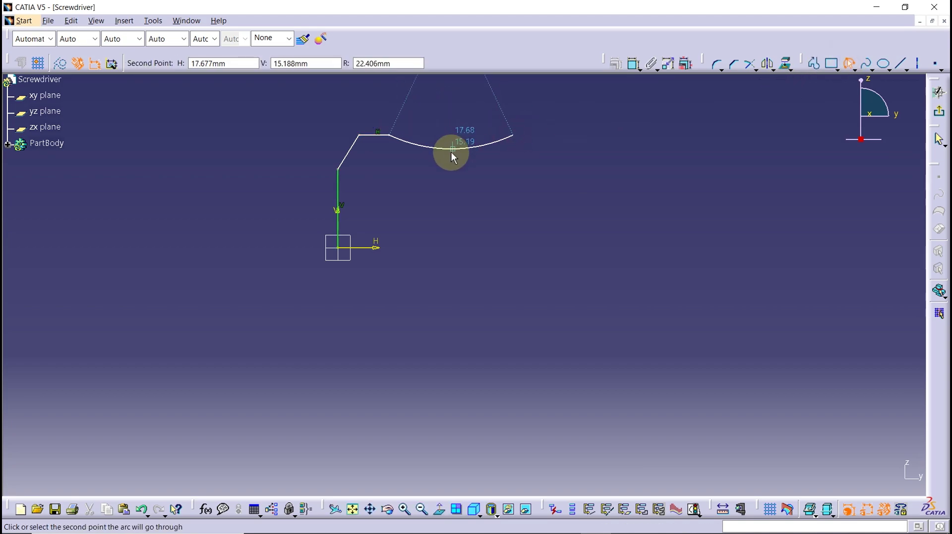
pyautogui.click(447, 166)
pyautogui.click(809, 64)
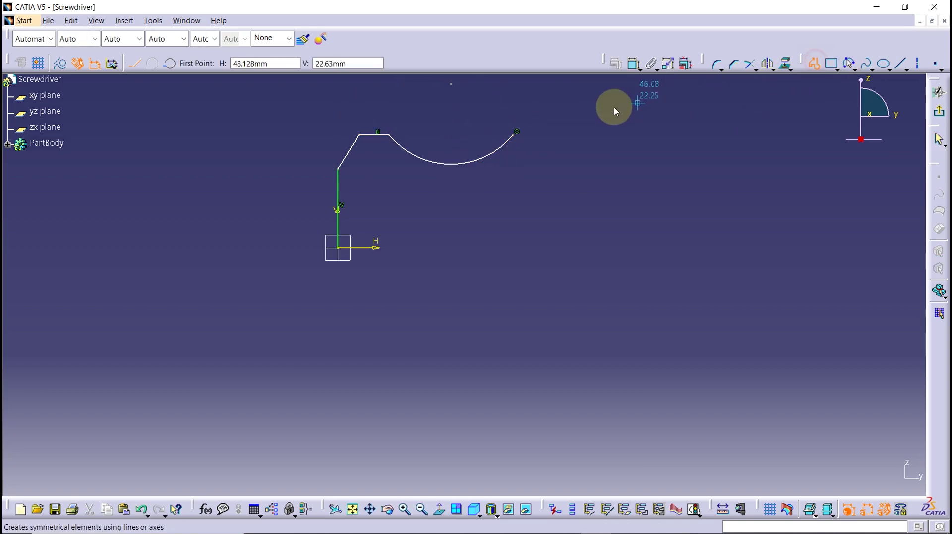
pyautogui.click(517, 131)
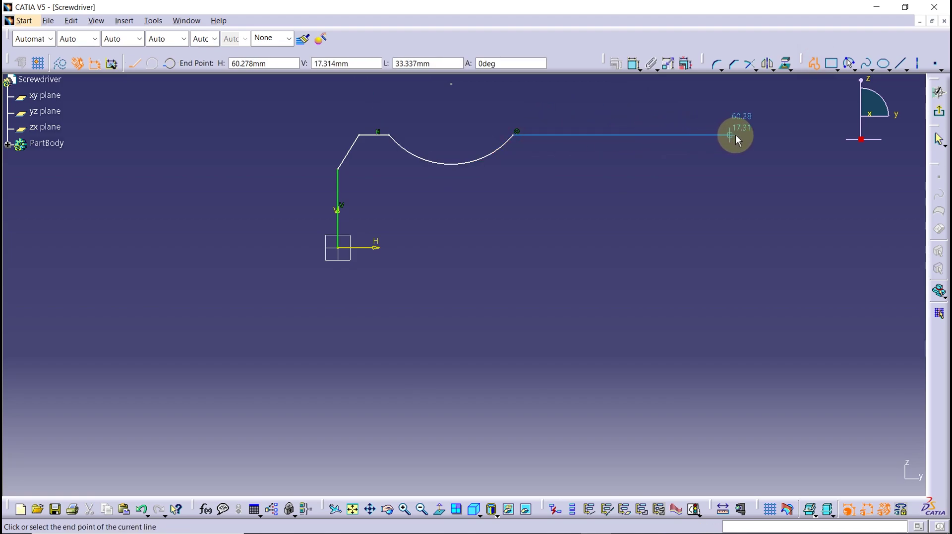
pyautogui.click(773, 133)
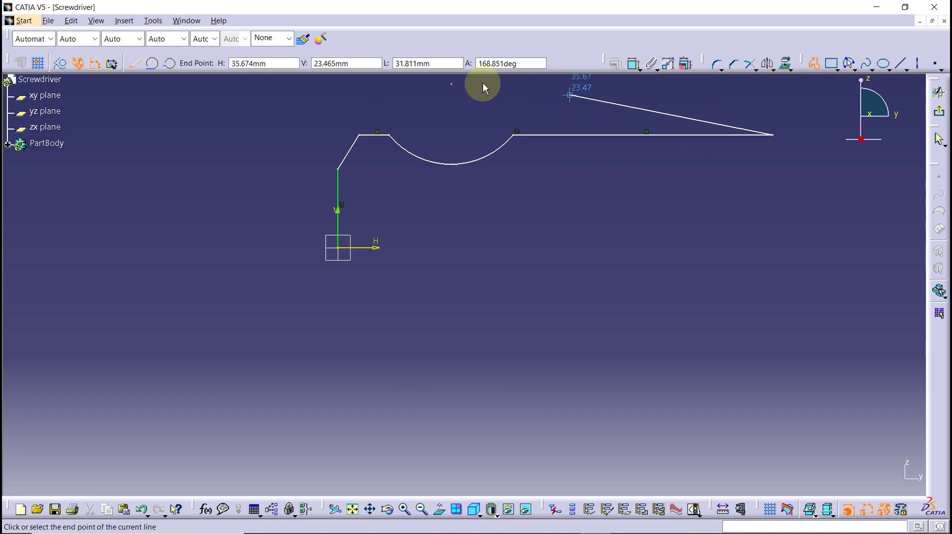
# Round the end corner with a tangent arc and close the outline along the axis
pyautogui.click(152, 63)
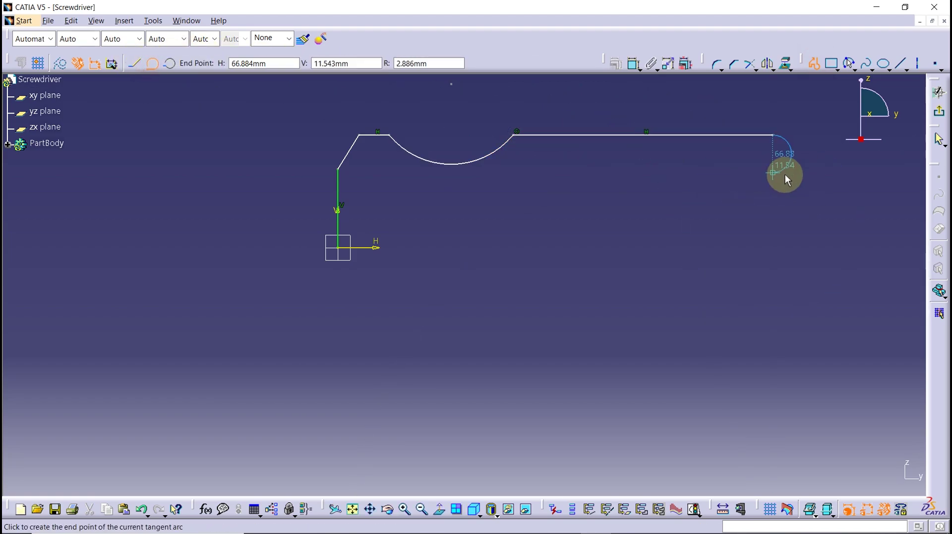
pyautogui.click(822, 184)
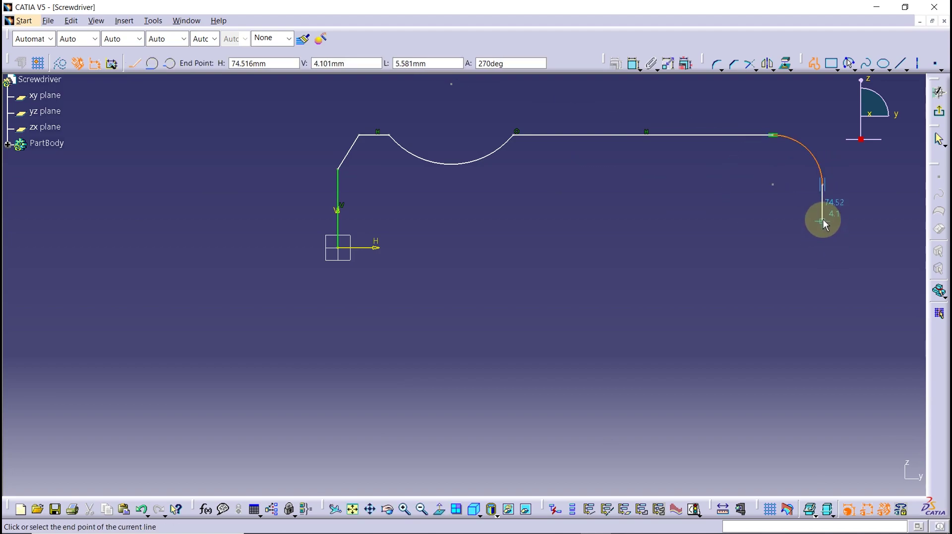
pyautogui.click(823, 247)
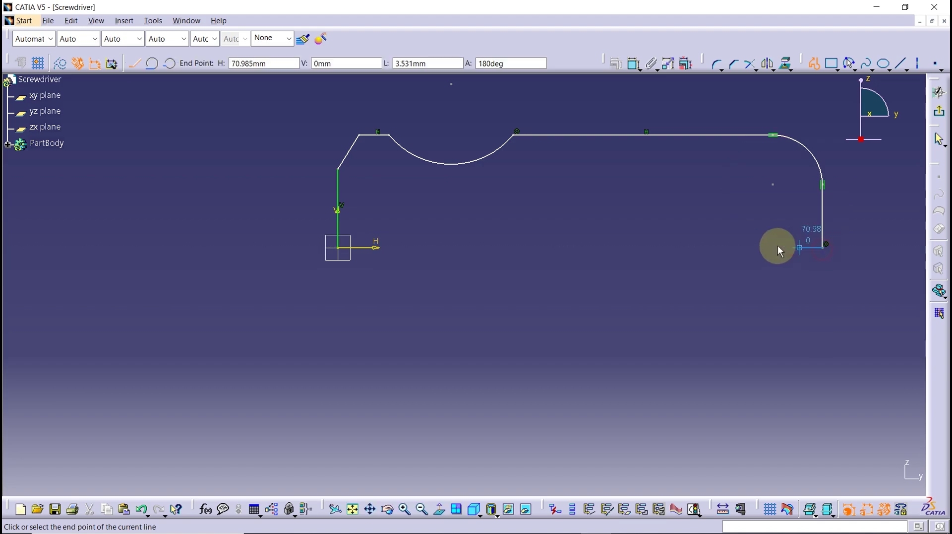
pyautogui.click(342, 250)
# Dimension the left vertical edge to 20 and deepen the arc
pyautogui.click(813, 63)
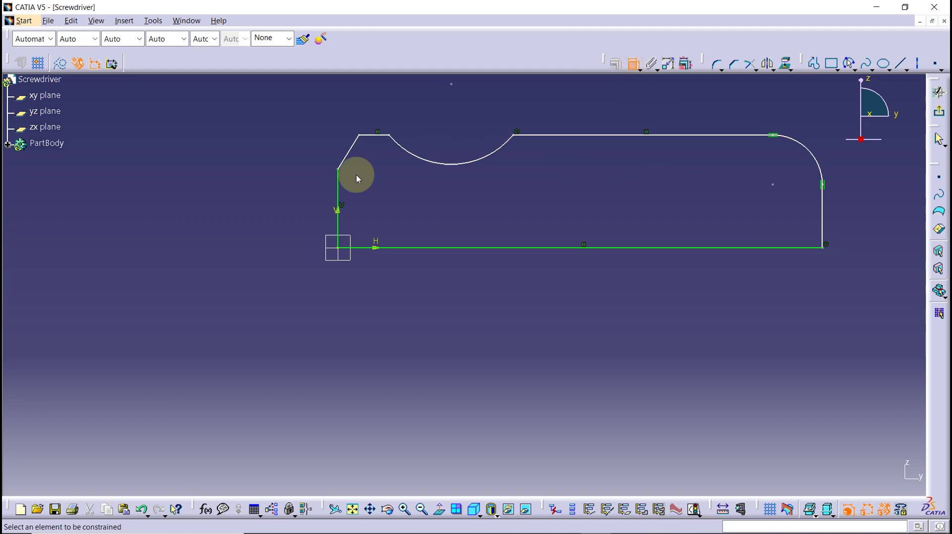
pyautogui.click(339, 197)
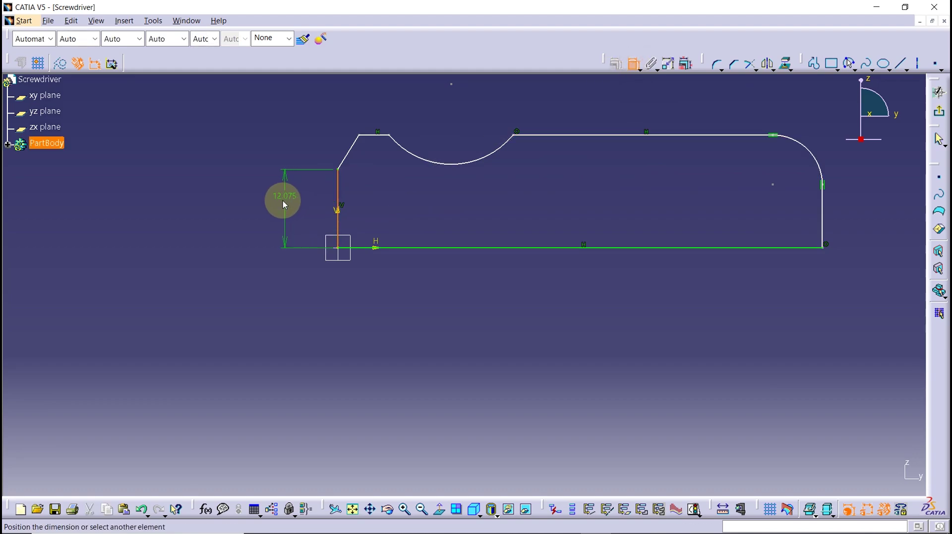
pyautogui.click(254, 215)
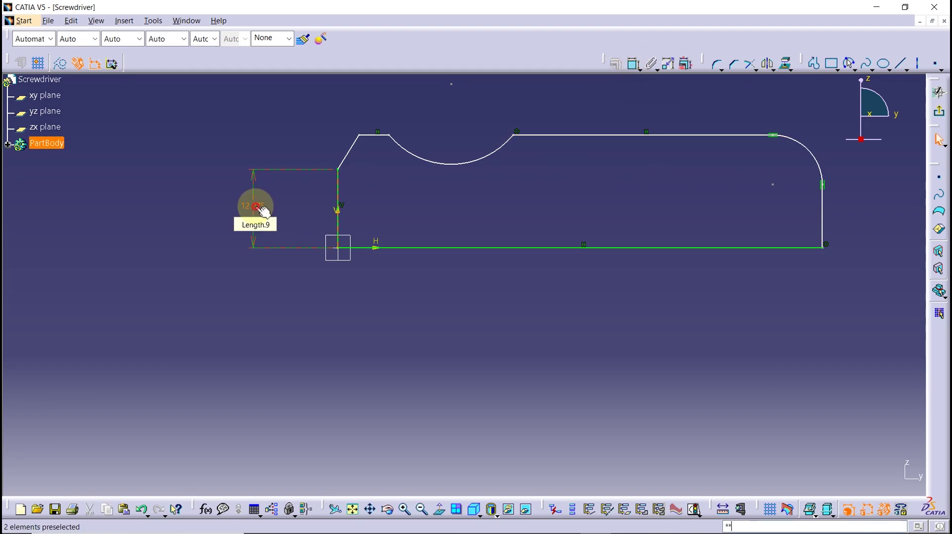
pyautogui.doubleClick(259, 212)
pyautogui.press('Return')
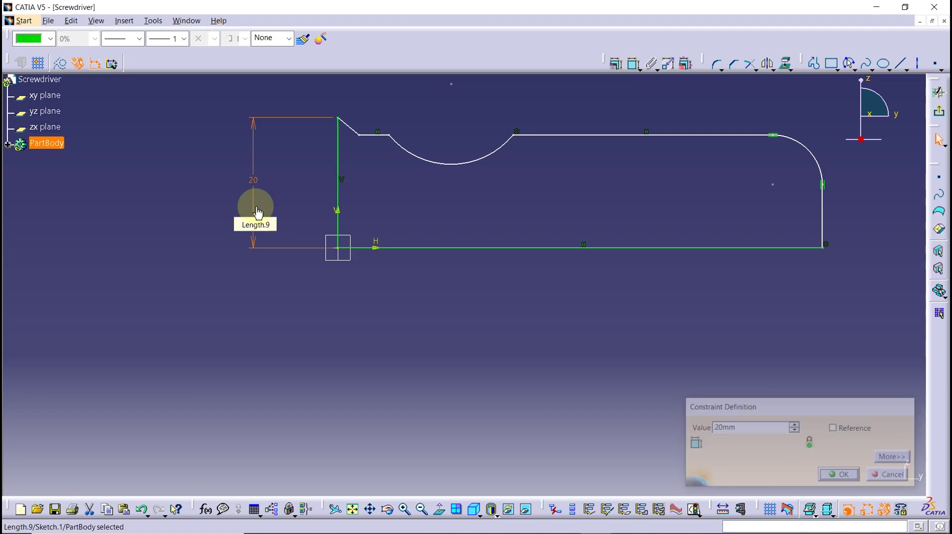
pyautogui.moveTo(393, 189)
pyautogui.mouseDown(button='middle')
pyautogui.moveTo(382, 338)
pyautogui.moveTo(357, 257)
pyautogui.mouseUp(button='middle')
pyautogui.moveTo(357, 257)
pyautogui.mouseDown()
pyautogui.moveTo(346, 227)
pyautogui.moveTo(352, 194)
pyautogui.mouseUp()
# Dimension the sloped segment as 10 high and 5 wide
pyautogui.click(634, 64)
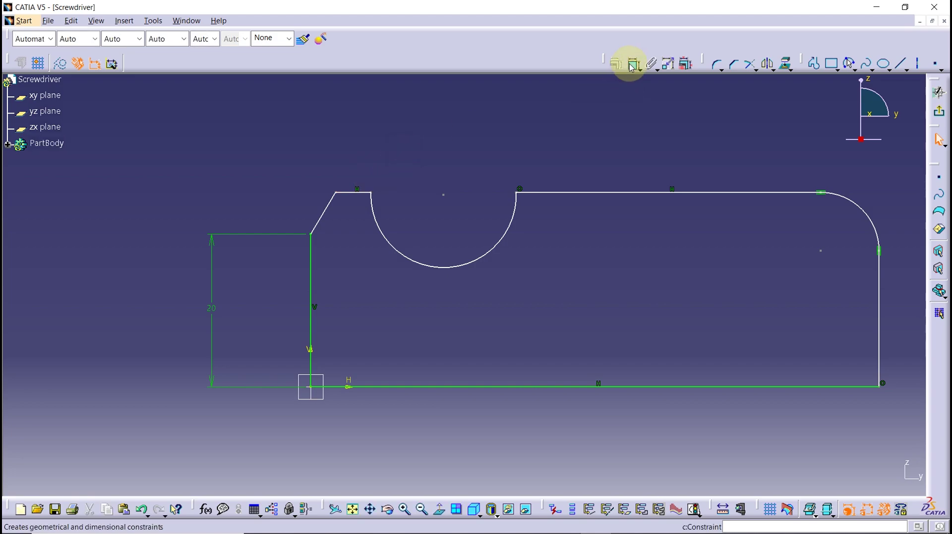
pyautogui.click(324, 201)
pyautogui.rightClick(323, 201)
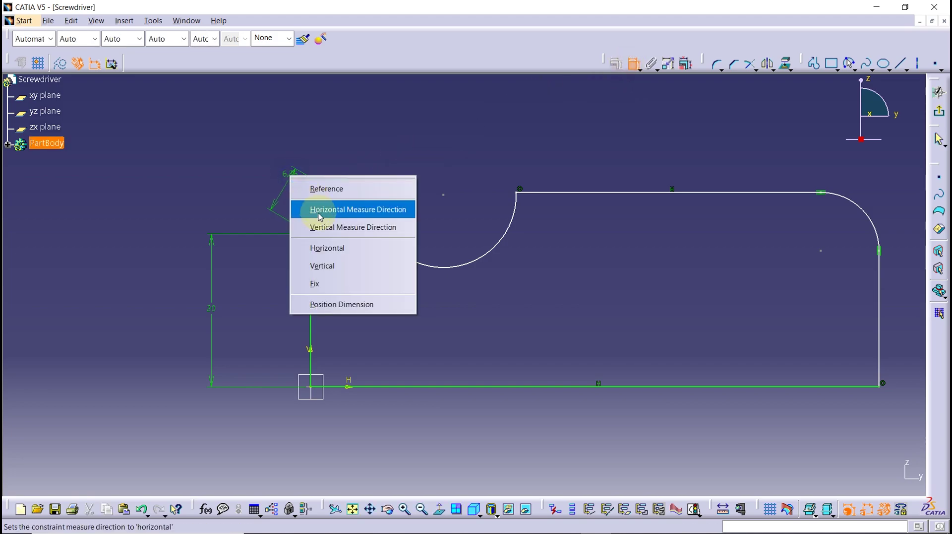
pyautogui.click(307, 208)
pyautogui.doubleClick(229, 170)
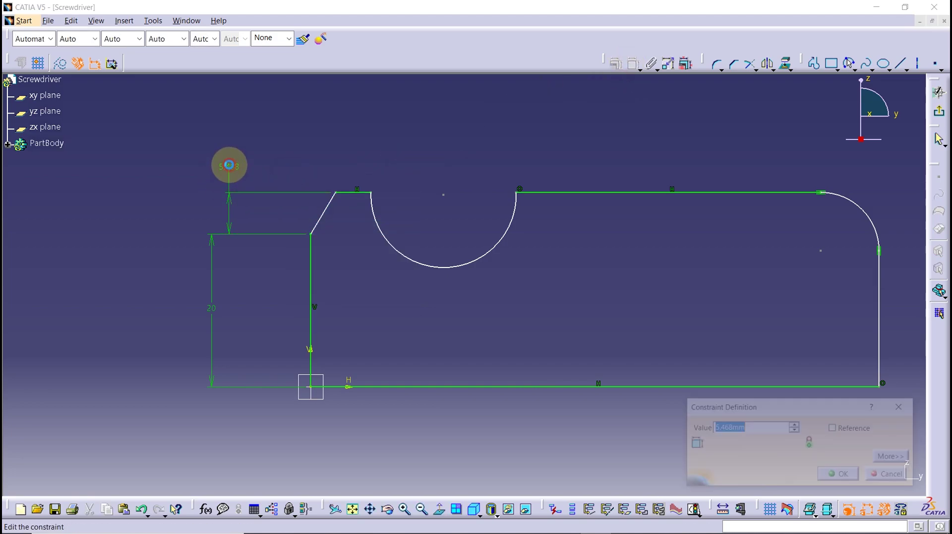
pyautogui.press('Return')
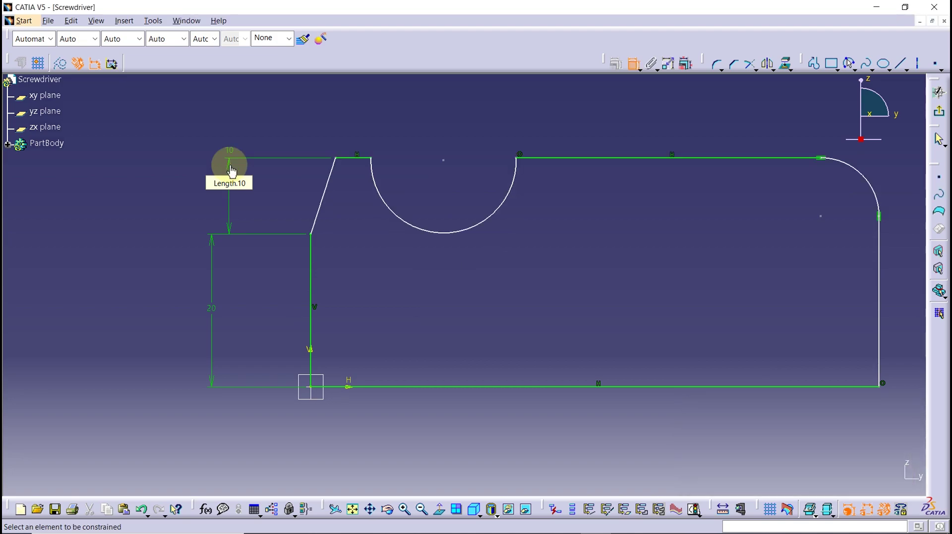
pyautogui.click(326, 189)
pyautogui.rightClick(318, 172)
pyautogui.click(347, 202)
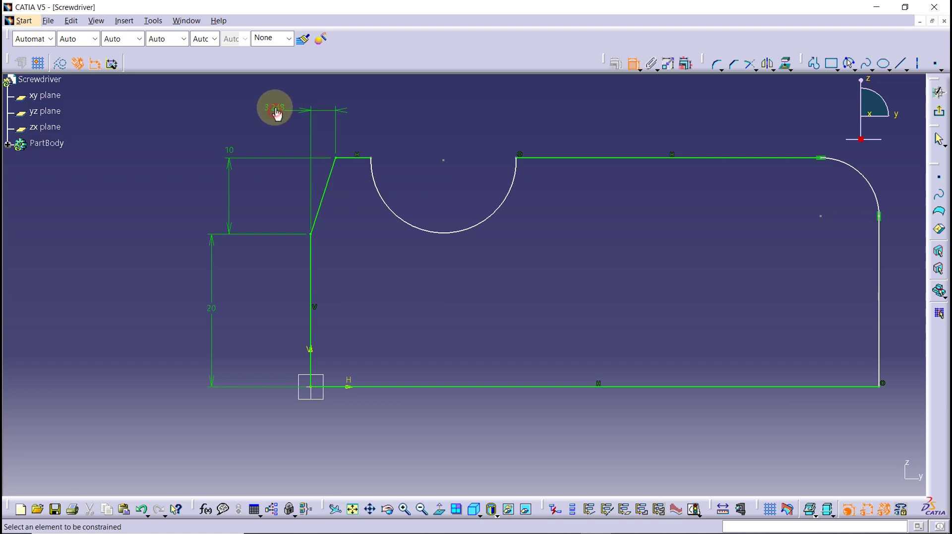
pyautogui.doubleClick(276, 114)
pyautogui.write('5mm')
pyautogui.press('Return')
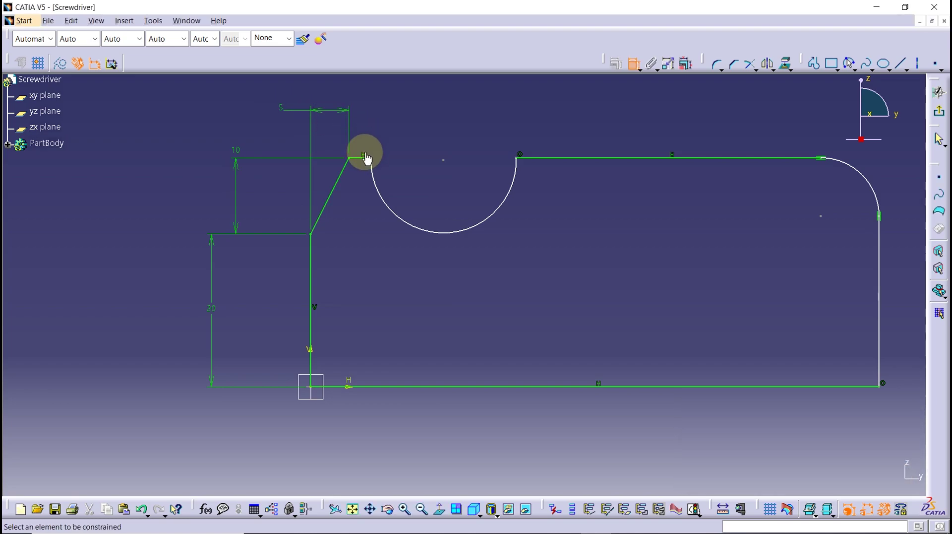
# Set the short top step to 8 mm and pull the groove arc into shape
pyautogui.click(366, 157)
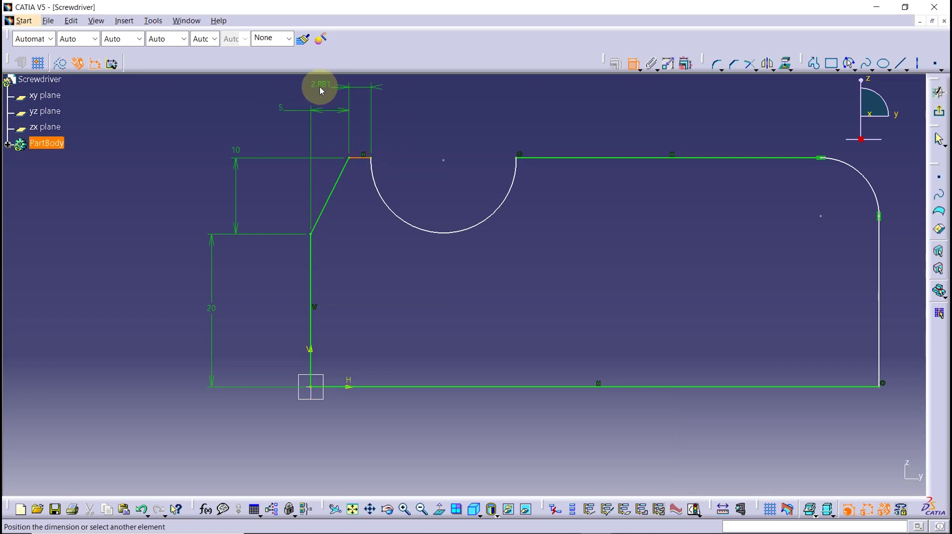
pyautogui.doubleClick(321, 91)
pyautogui.write('8')
pyautogui.press('Return')
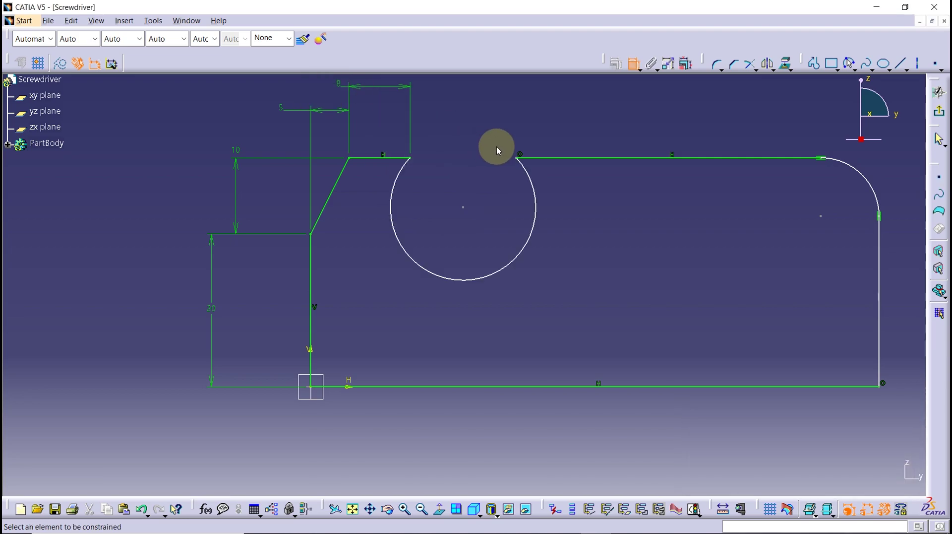
pyautogui.moveTo(581, 113); pyautogui.dragTo(579, 238, button='middle')
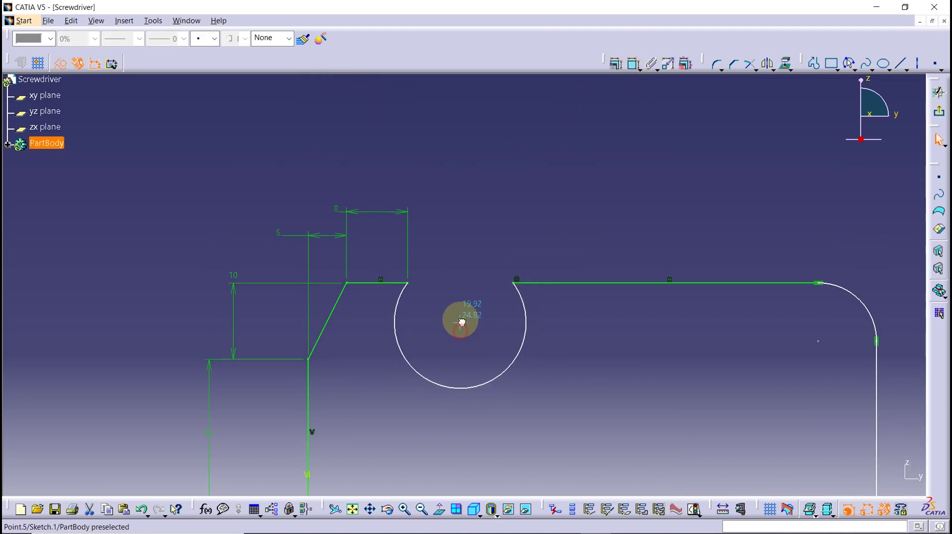
pyautogui.moveTo(461, 336); pyautogui.dragTo(459, 278)
# Set the groove arc radius to R25
pyautogui.click(634, 64)
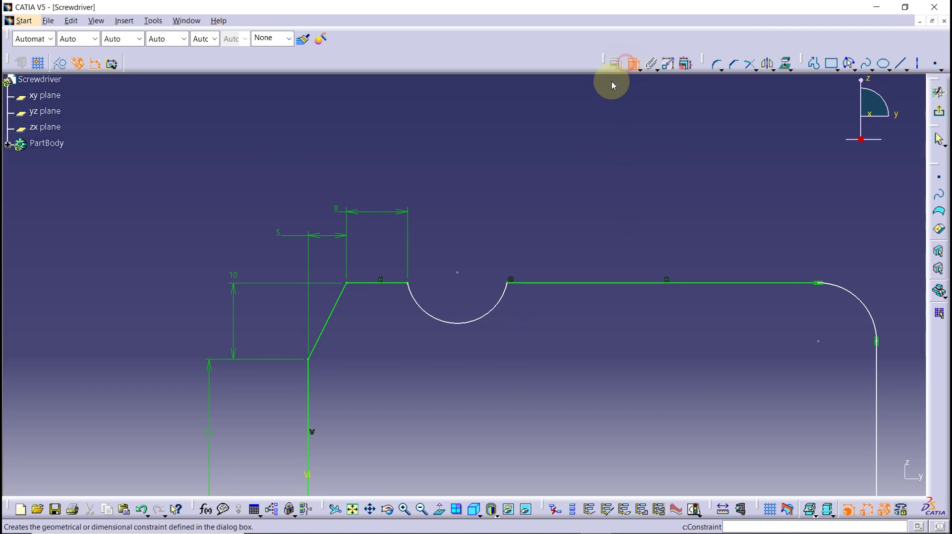
pyautogui.click(425, 355)
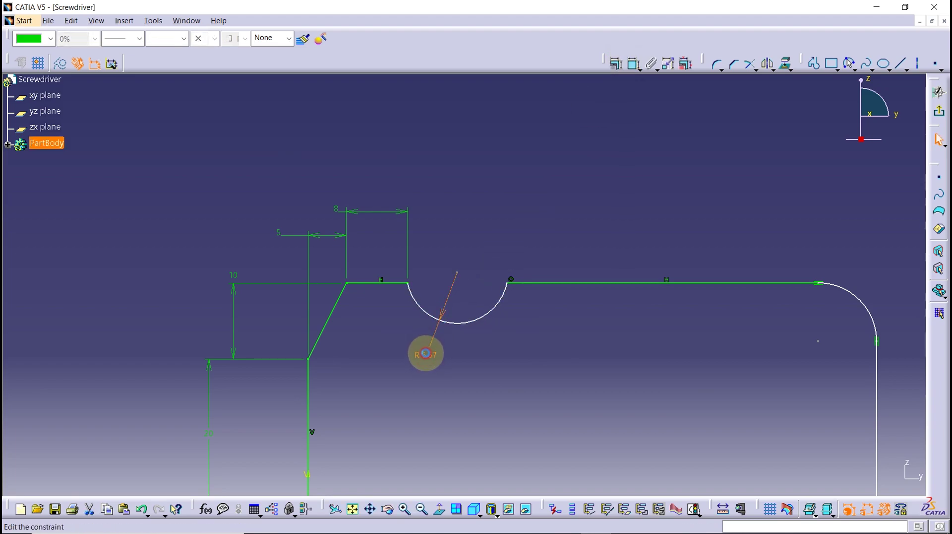
pyautogui.doubleClick(427, 356)
pyautogui.write('25')
pyautogui.press('Return')
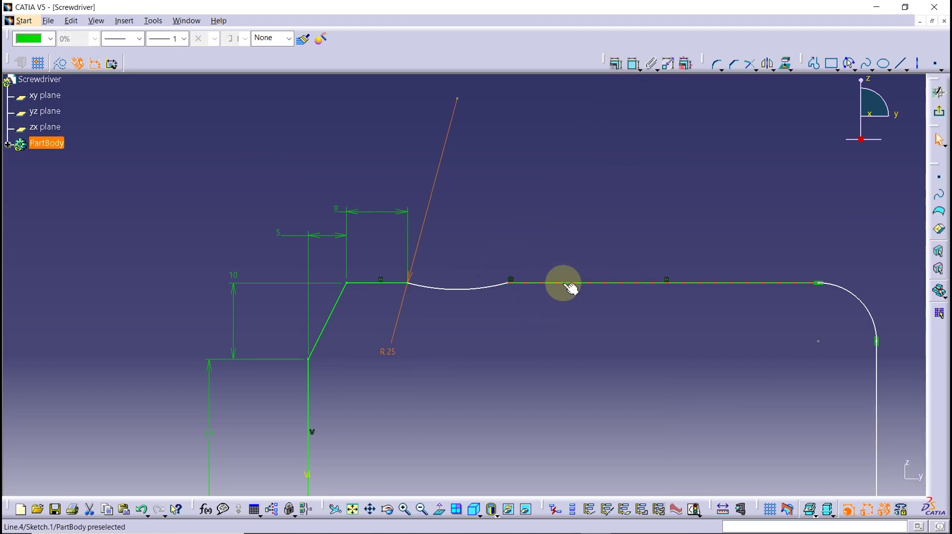
# Dimension the long top line to 100 mm
pyautogui.click(635, 64)
pyautogui.click(602, 283)
pyautogui.click(599, 251)
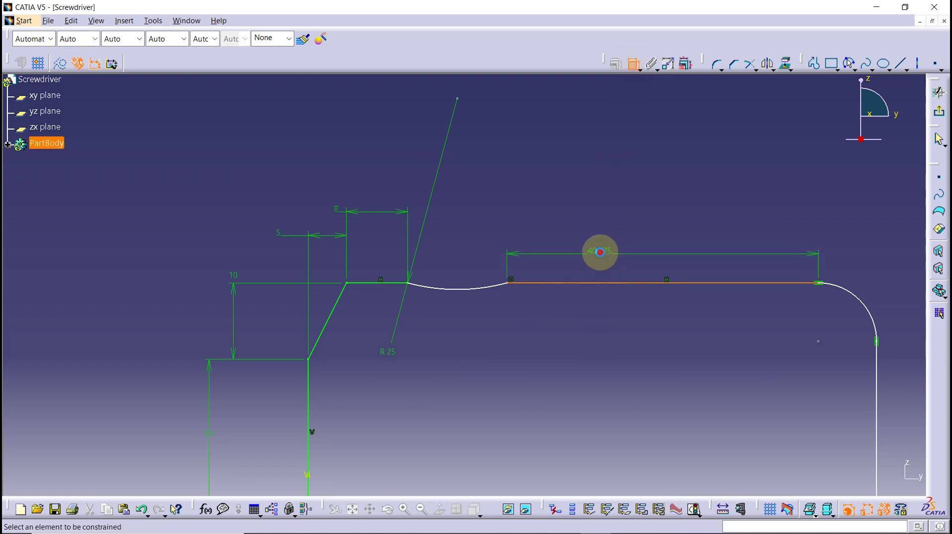
pyautogui.doubleClick(600, 251)
pyautogui.write('10')
pyautogui.press('Return')
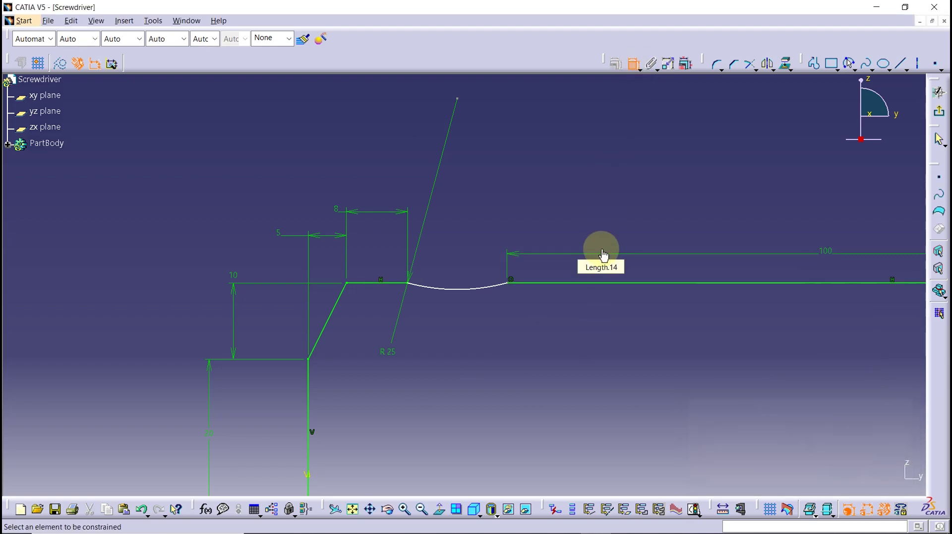
pyautogui.moveTo(619, 257)
pyautogui.mouseDown(button='middle')
pyautogui.moveTo(631, 336)
pyautogui.moveTo(587, 310)
pyautogui.moveTo(589, 297)
pyautogui.mouseUp(button='middle')
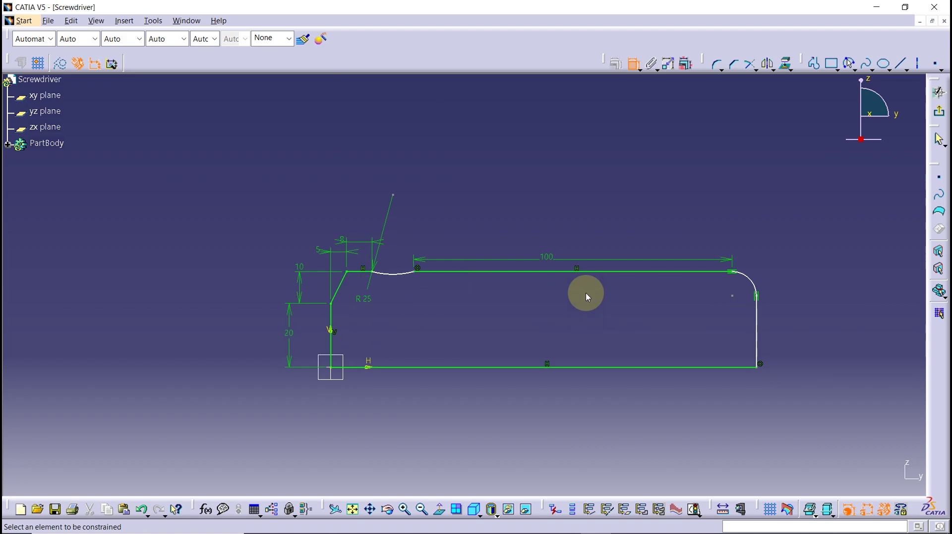
# Set the end corner radius to R20 and the right end height to 10
pyautogui.click(759, 289)
pyautogui.doubleClick(782, 250)
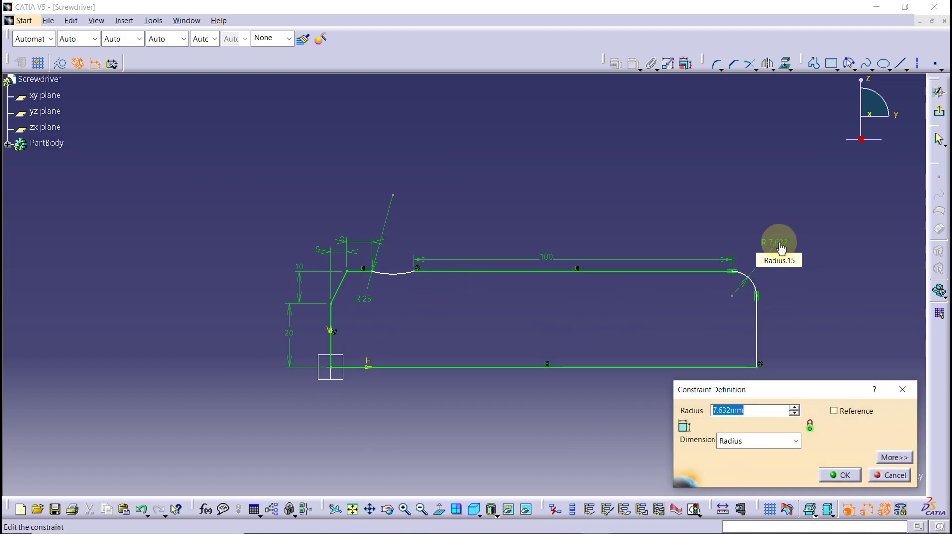
pyautogui.write('20')
pyautogui.press('Return')
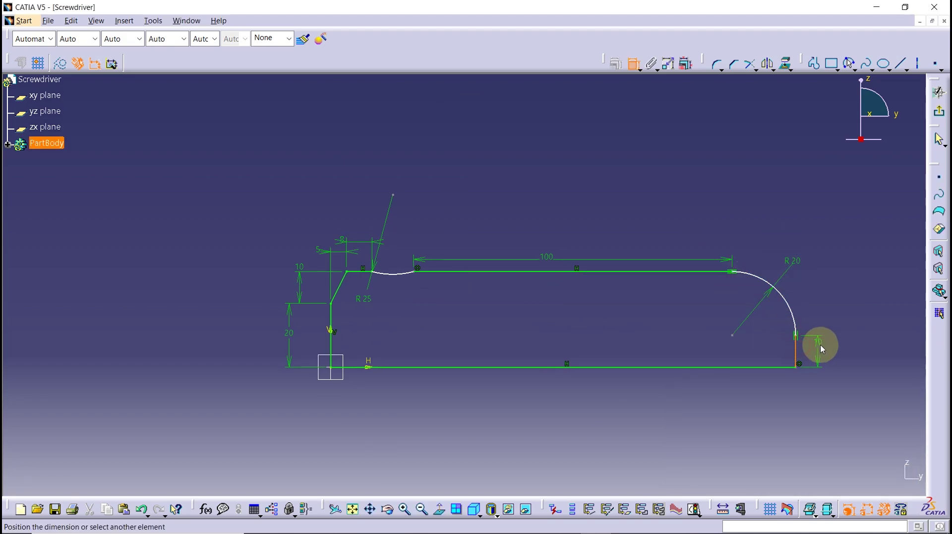
pyautogui.click(830, 312)
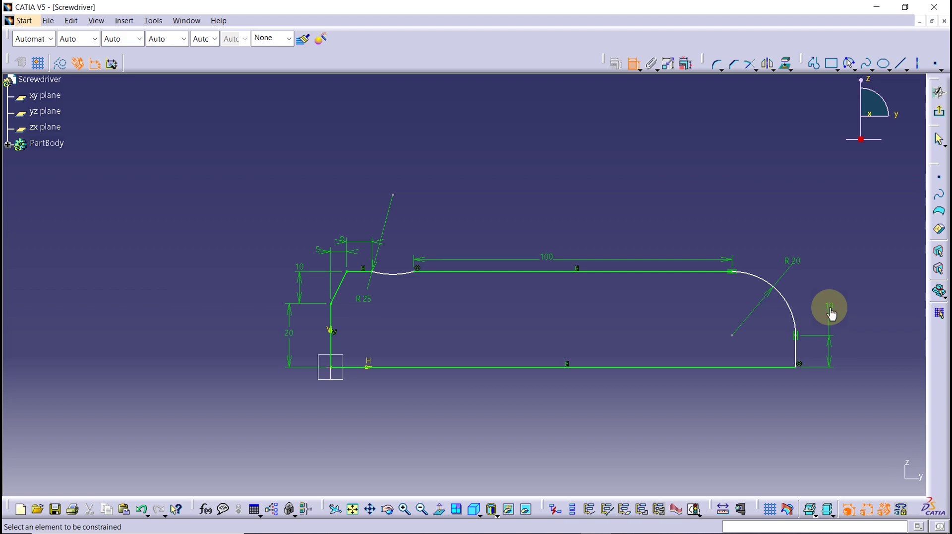
# Dimension the bottom line to an overall length of 173 mm
pyautogui.click(626, 372)
pyautogui.doubleClick(618, 392)
pyautogui.write('173')
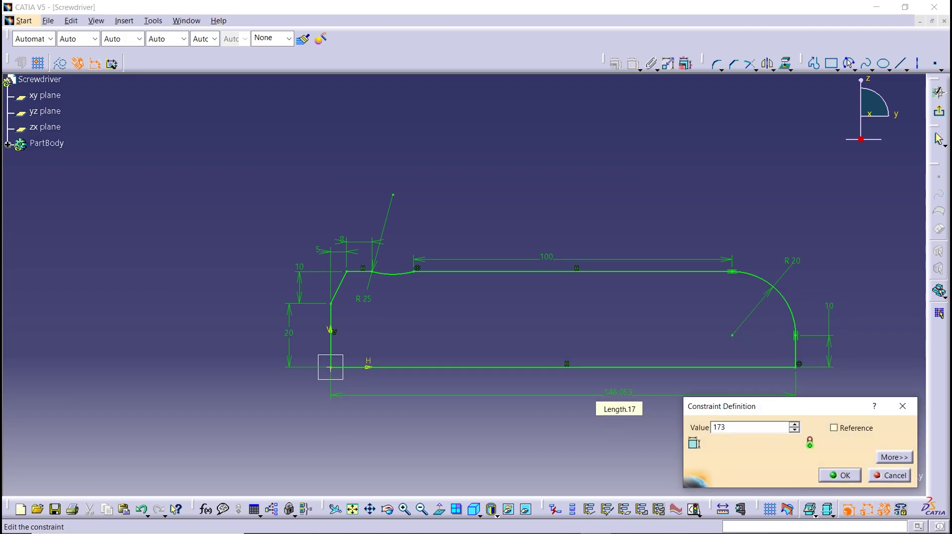
pyautogui.press('Return')
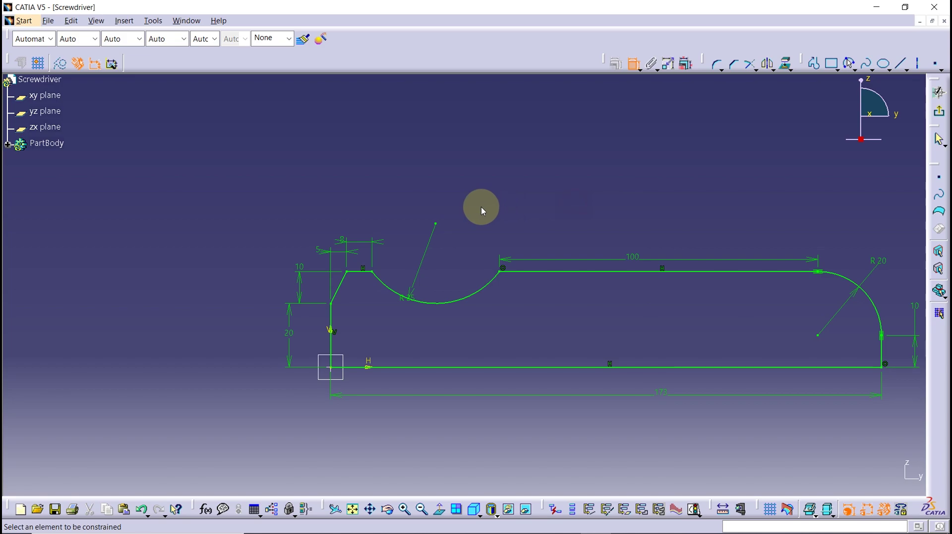
pyautogui.moveTo(581, 218); pyautogui.dragTo(541, 188, button='middle')
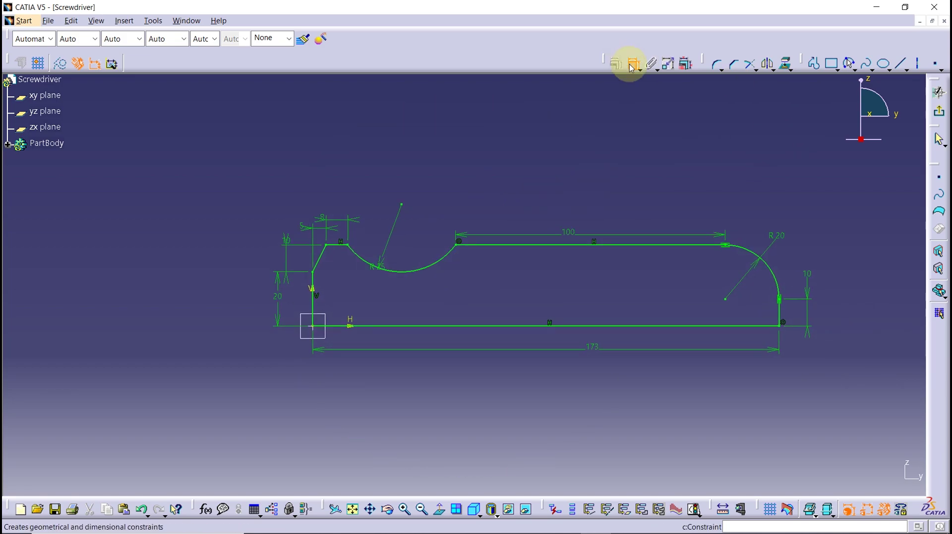
# Exit the sketch and create a 360° Shaft of Sketch.1 about its bottom edge
pyautogui.click(940, 114)
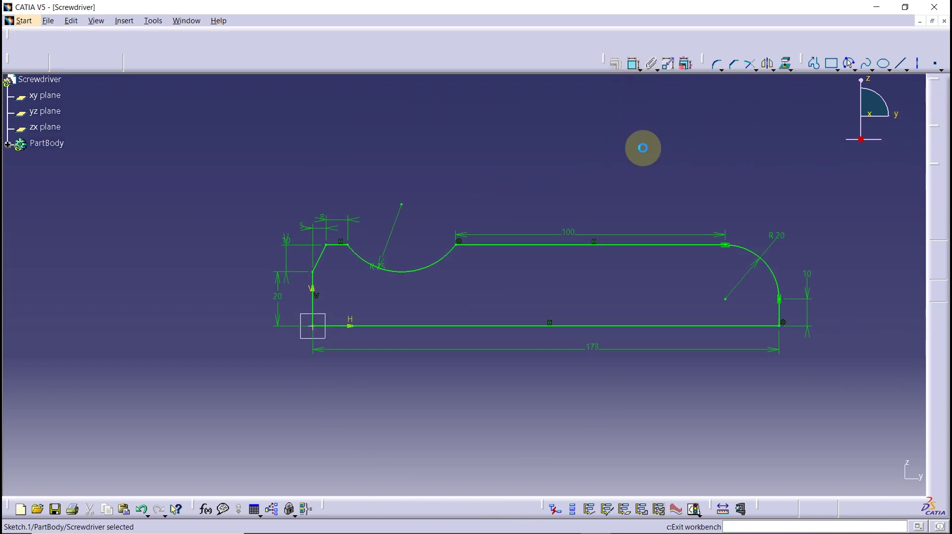
pyautogui.click(816, 43)
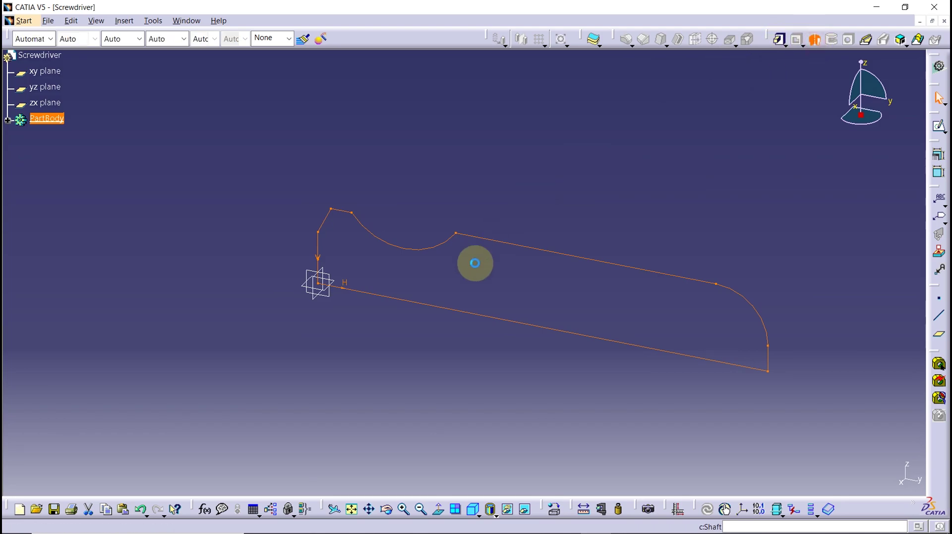
pyautogui.click(490, 308)
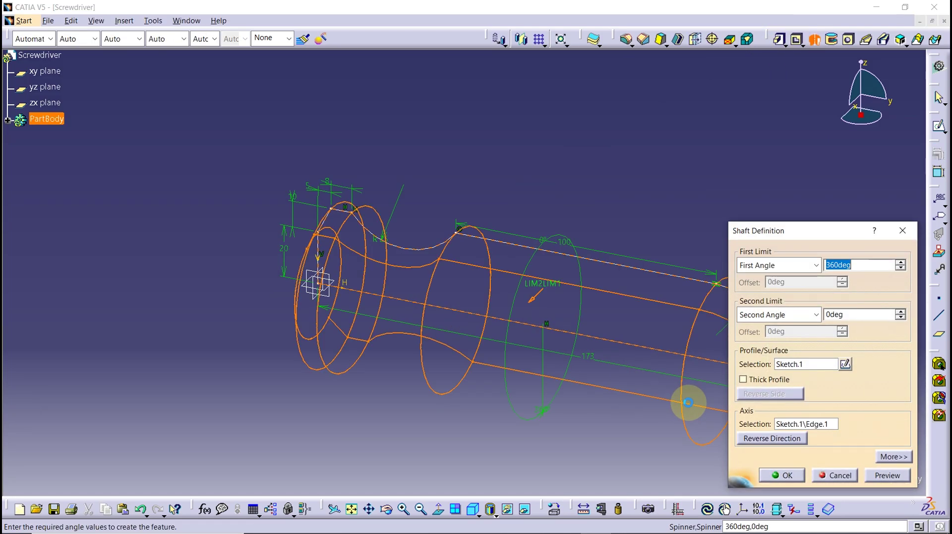
pyautogui.click(777, 476)
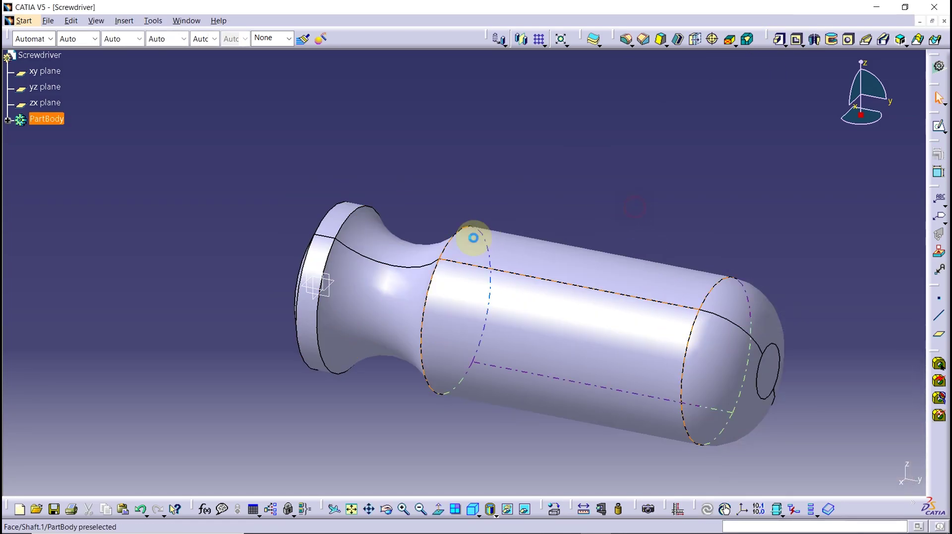
pyautogui.moveTo(472, 238)
pyautogui.mouseDown(button='middle')
pyautogui.moveTo(570, 303)
pyautogui.moveTo(561, 268)
pyautogui.mouseUp(button='middle')
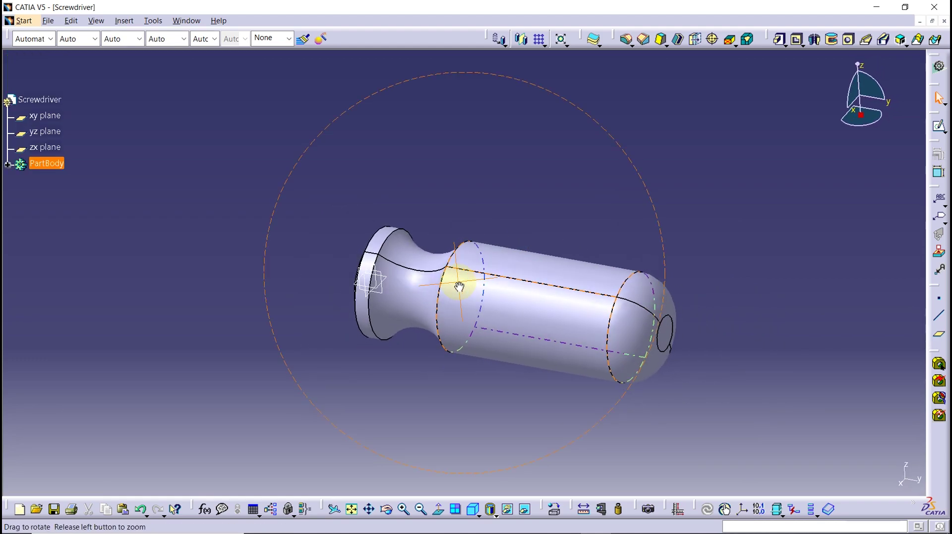
# Apply a 2 mm edge fillet to the neck edge and two flange edges
pyautogui.click(626, 38)
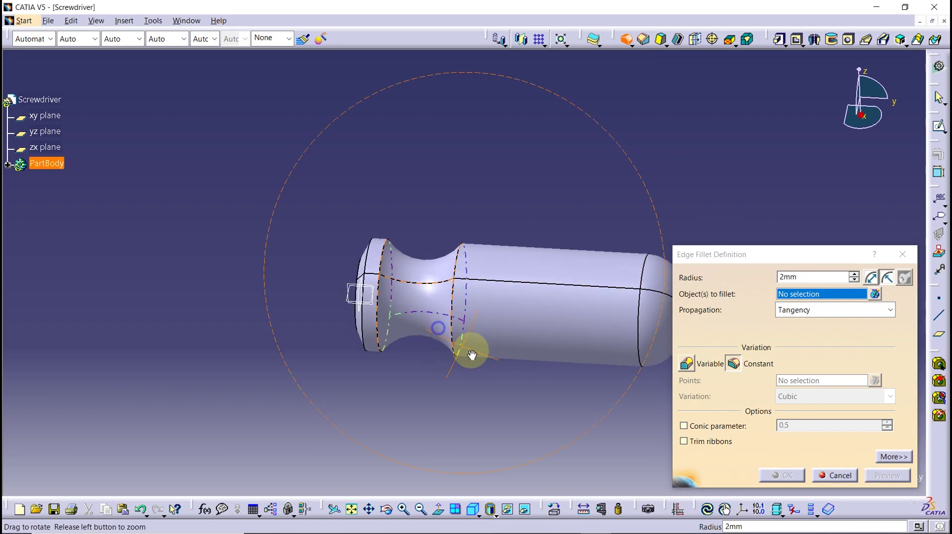
pyautogui.moveTo(463, 351); pyautogui.dragTo(510, 305, button='middle')
pyautogui.click(479, 301)
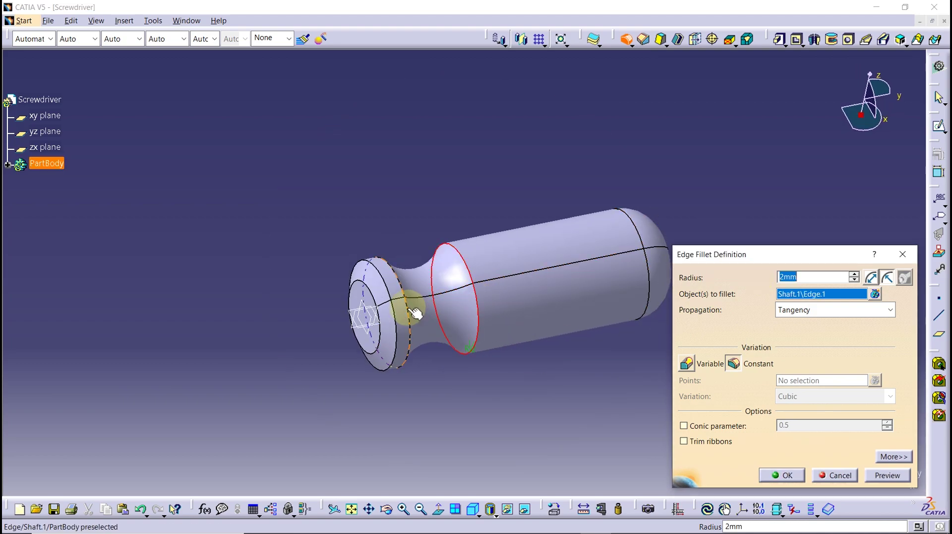
pyautogui.click(410, 313)
pyautogui.click(399, 316)
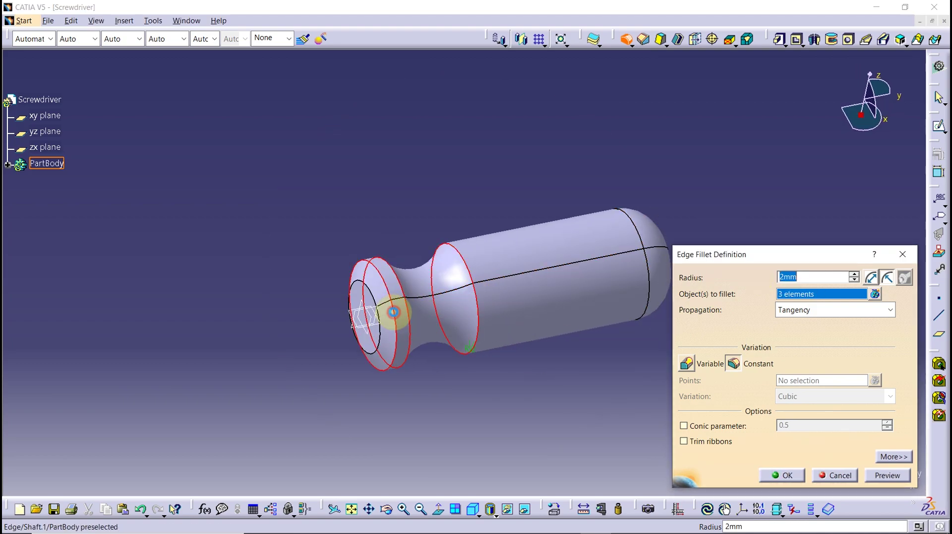
pyautogui.click(882, 475)
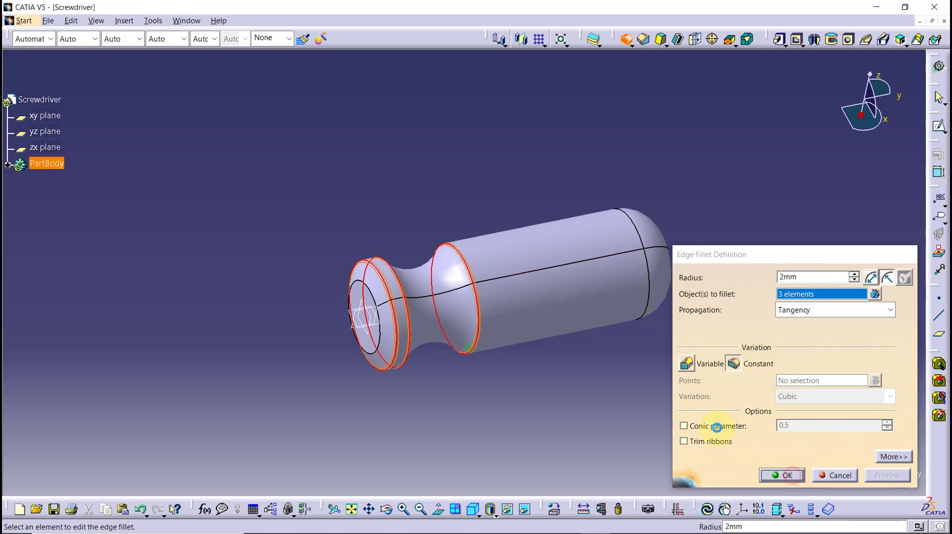
pyautogui.click(782, 475)
pyautogui.moveTo(511, 364)
pyautogui.mouseDown(button='middle')
pyautogui.moveTo(528, 339)
pyautogui.moveTo(586, 323)
pyautogui.moveTo(446, 304)
pyautogui.mouseUp(button='middle')
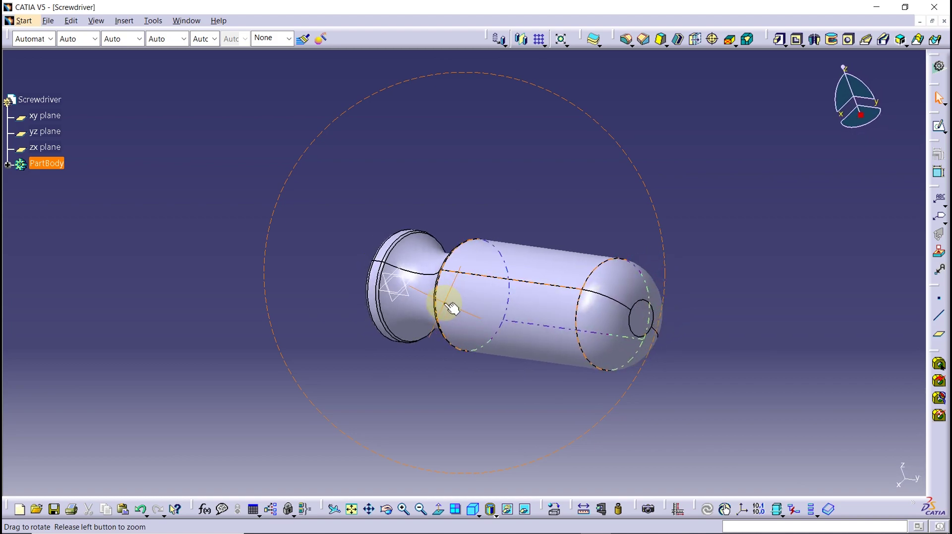
# Start a sketch on the handle's end face and draw an arc closed by a line
pyautogui.click(644, 316)
pyautogui.click(940, 127)
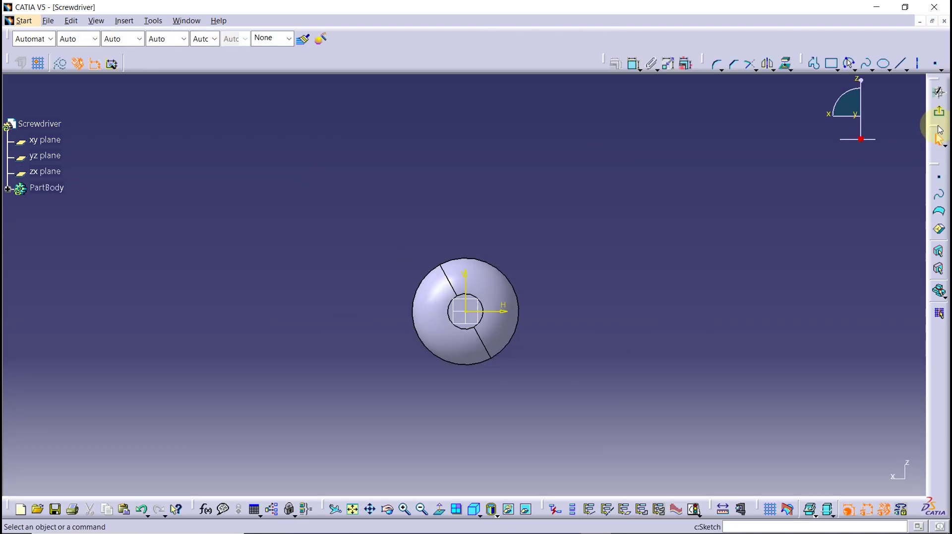
pyautogui.moveTo(512, 226); pyautogui.dragTo(479, 313, button='middle')
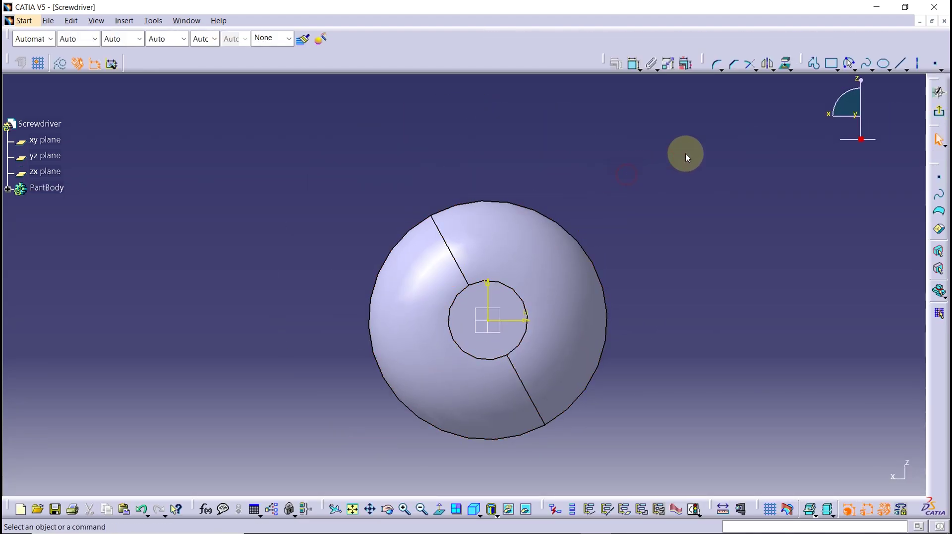
pyautogui.click(404, 183)
pyautogui.click(587, 182)
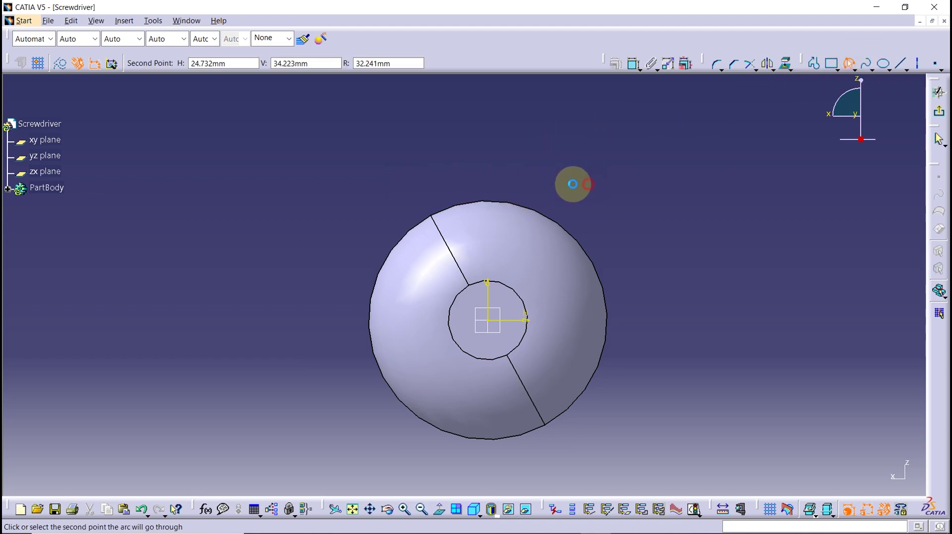
pyautogui.click(502, 215)
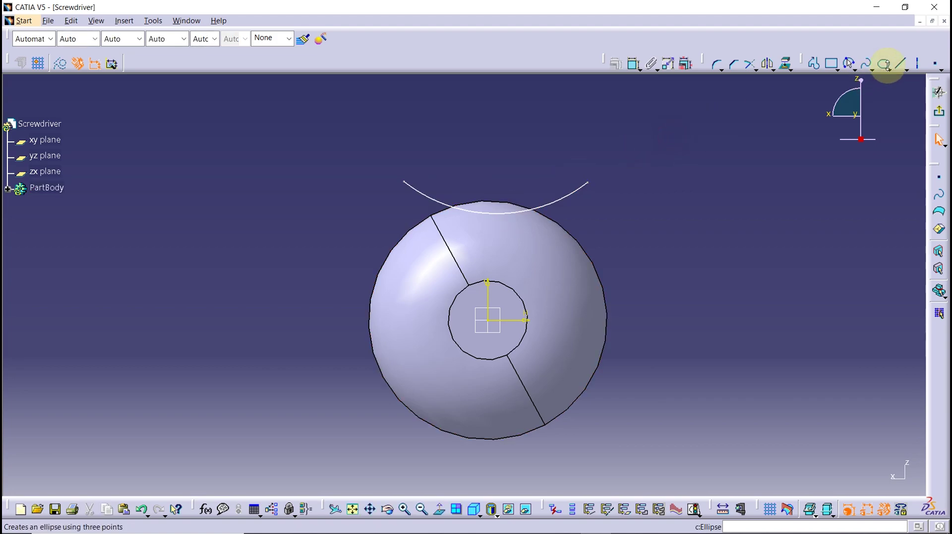
pyautogui.click(403, 181)
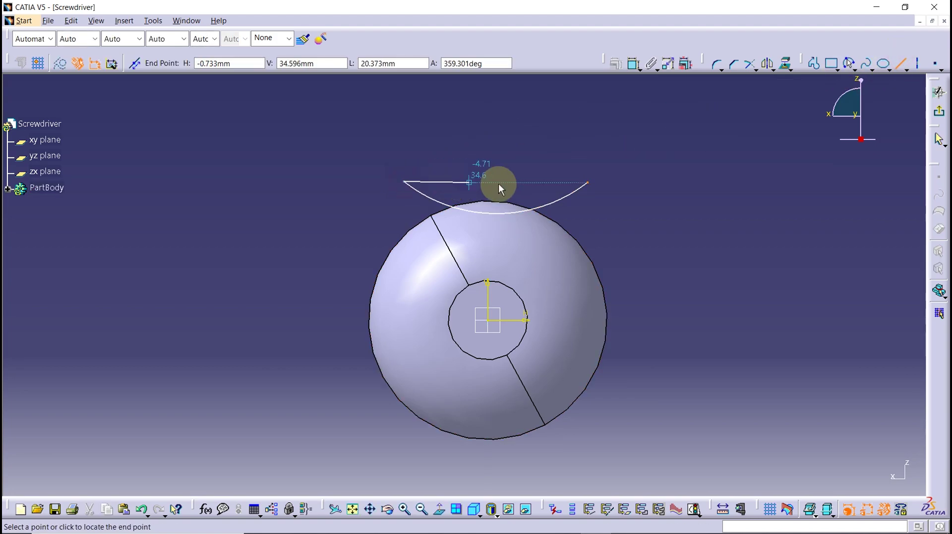
pyautogui.click(587, 182)
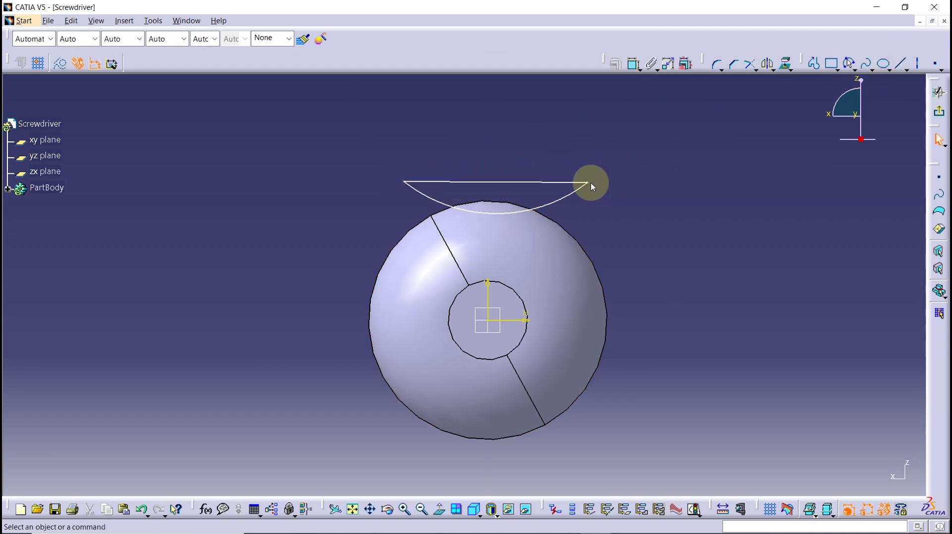
# Make the arc's endpoints symmetric about the vertical axis
pyautogui.click(588, 183)
pyautogui.keyDown('ctrl'); pyautogui.click(404, 182); pyautogui.keyUp('ctrl')
pyautogui.keyDown('ctrl'); pyautogui.click(487, 282); pyautogui.keyUp('ctrl')
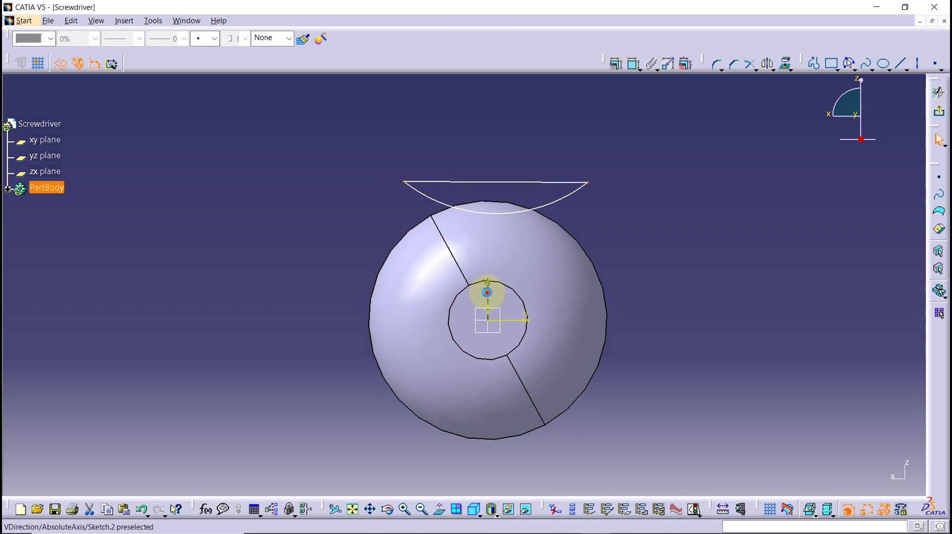
pyautogui.click(684, 69)
pyautogui.click(617, 64)
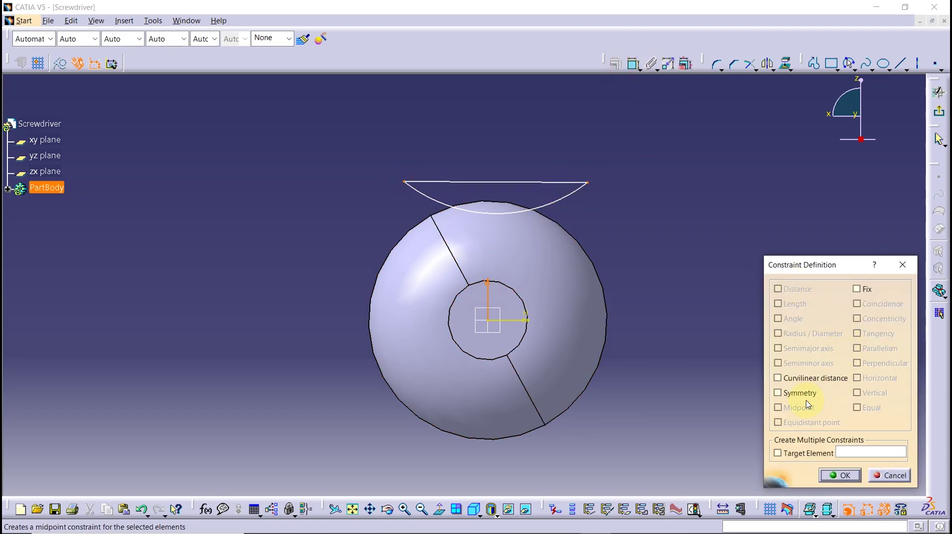
pyautogui.click(778, 392)
pyautogui.click(840, 475)
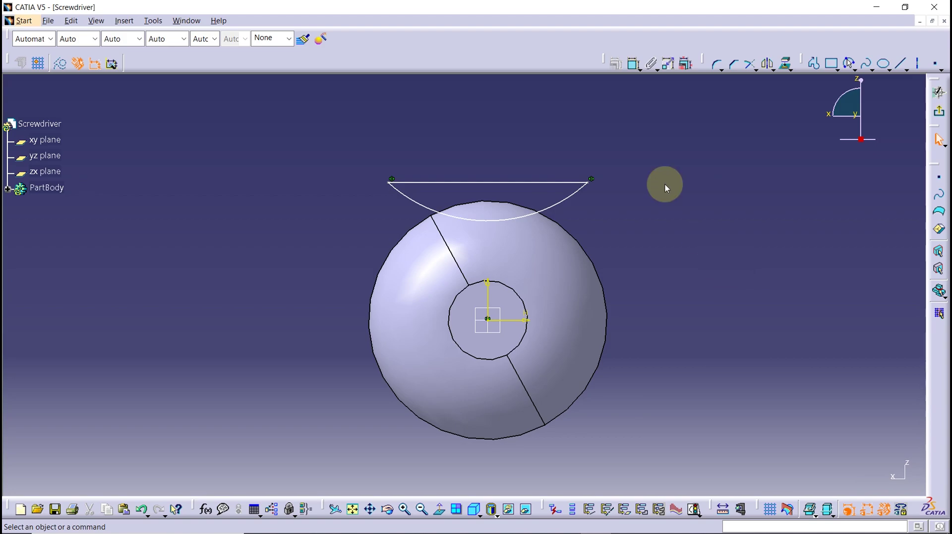
# Dimension the arc to radius 50 and 27 mm from the centre
pyautogui.click(631, 65)
pyautogui.click(548, 207)
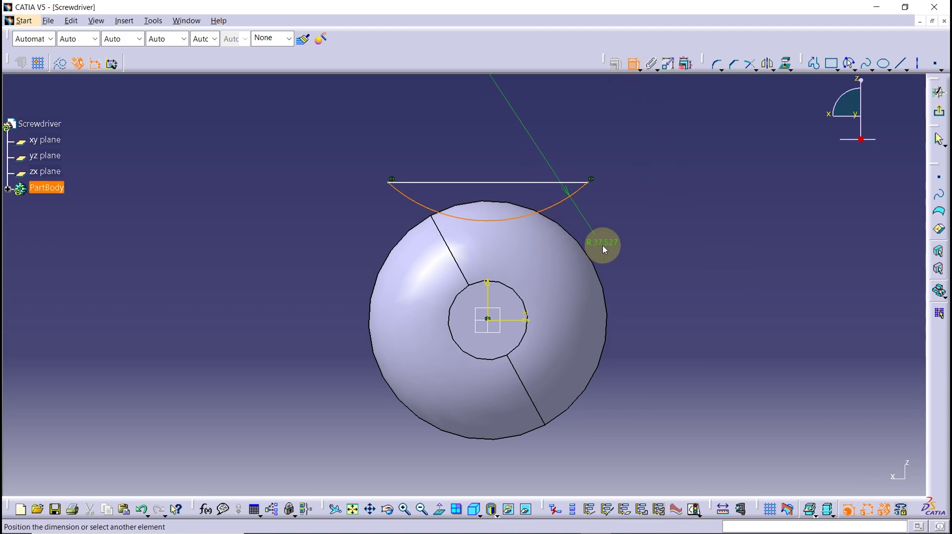
pyautogui.doubleClick(606, 241)
pyautogui.press('Return')
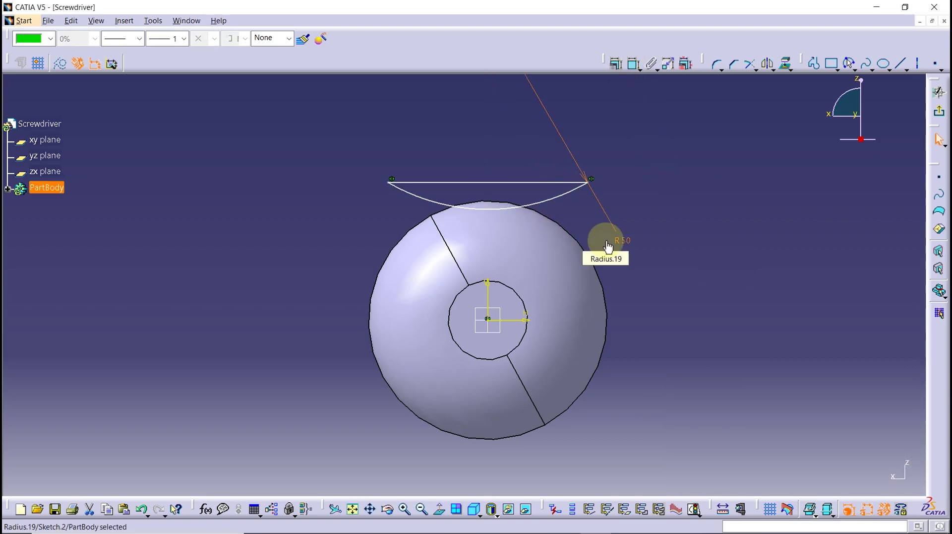
pyautogui.click(671, 172)
pyautogui.click(634, 69)
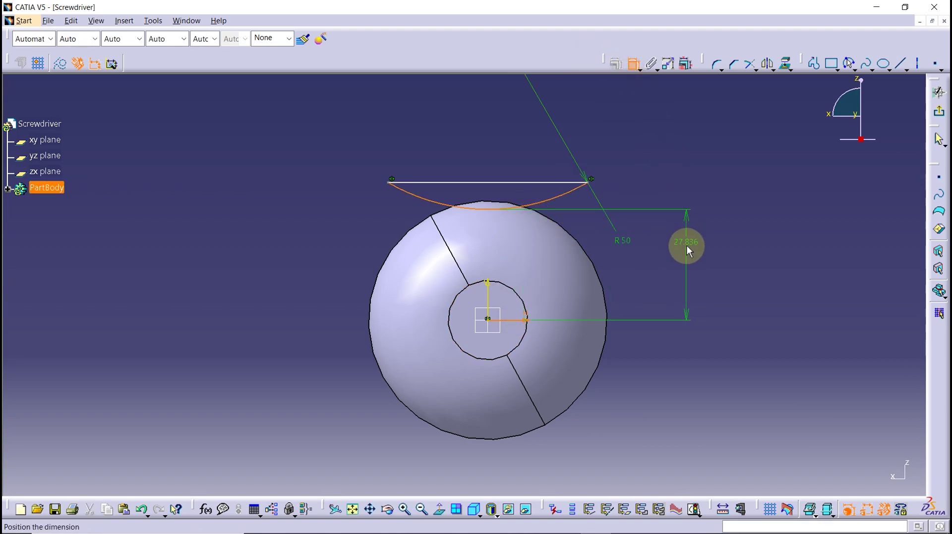
pyautogui.doubleClick(693, 245)
pyautogui.write('27')
pyautogui.press('Return')
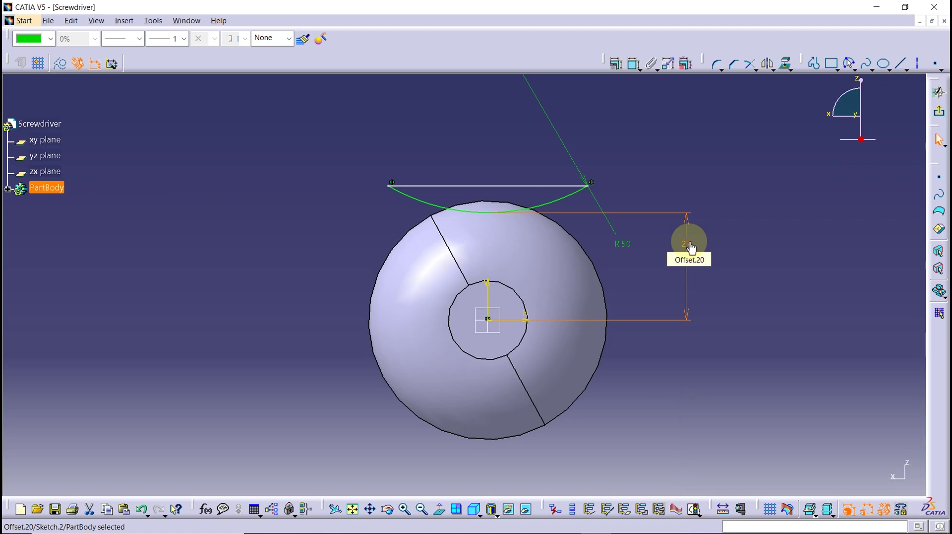
pyautogui.click(691, 170)
# Exit the sketch and cut Pocket.1 from Sketch.2 to a 200 mm depth
pyautogui.click(940, 113)
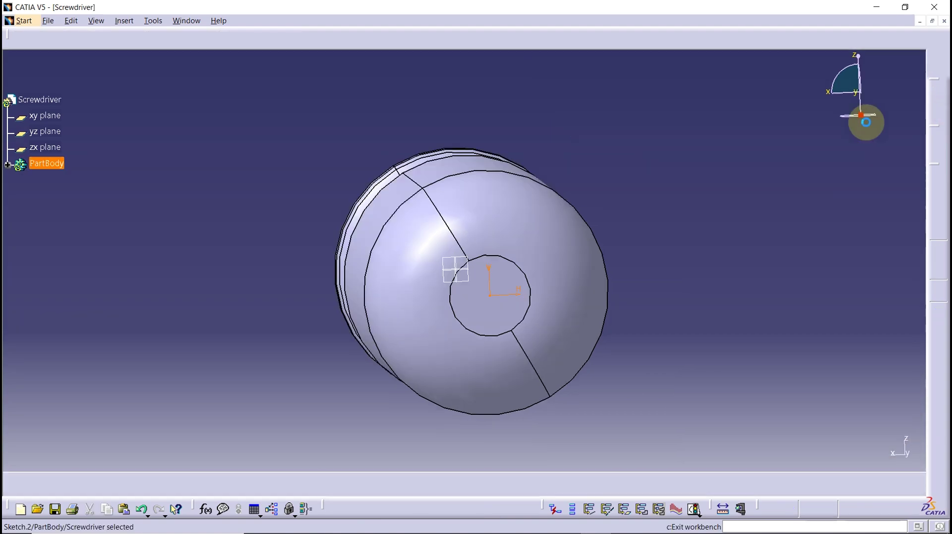
pyautogui.moveTo(759, 149)
pyautogui.mouseDown(button='middle')
pyautogui.moveTo(489, 166)
pyautogui.moveTo(515, 165)
pyautogui.mouseUp(button='middle')
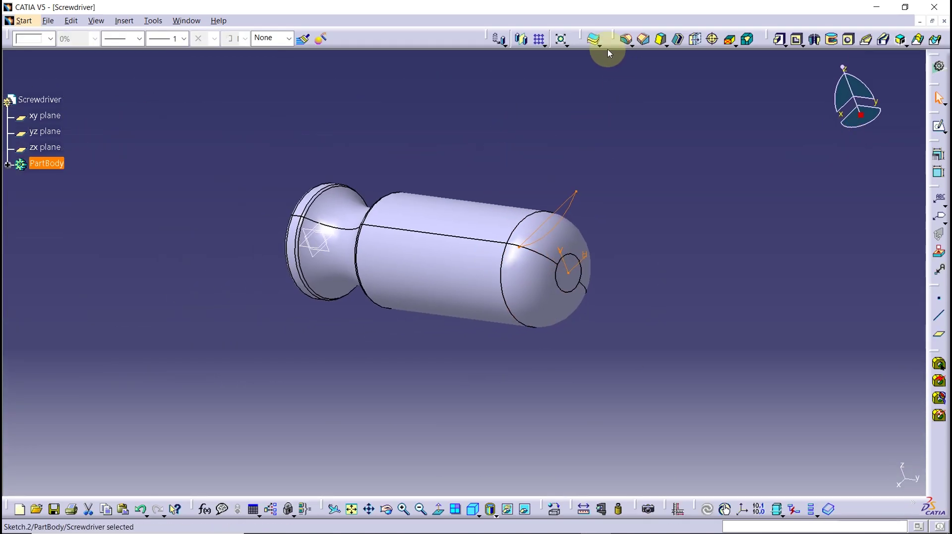
pyautogui.click(797, 39)
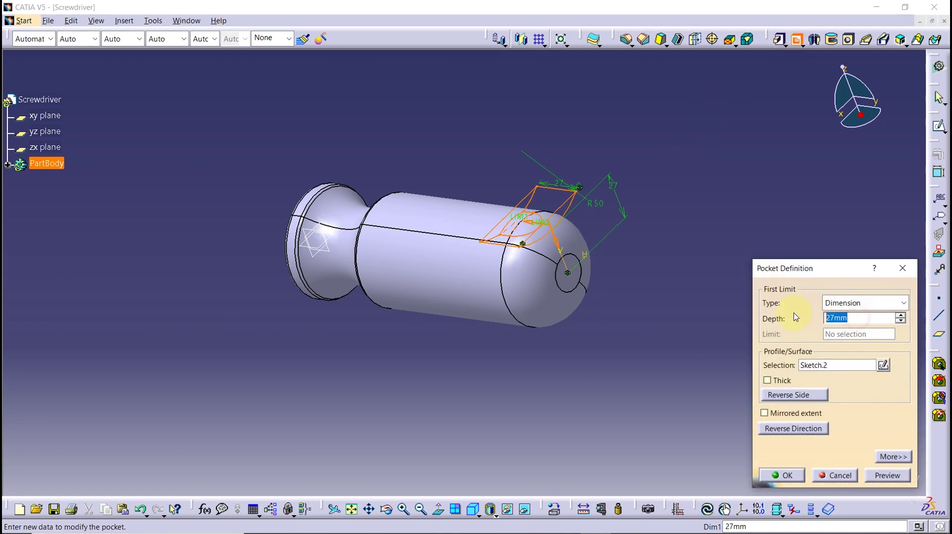
pyautogui.write('200')
pyautogui.click(888, 475)
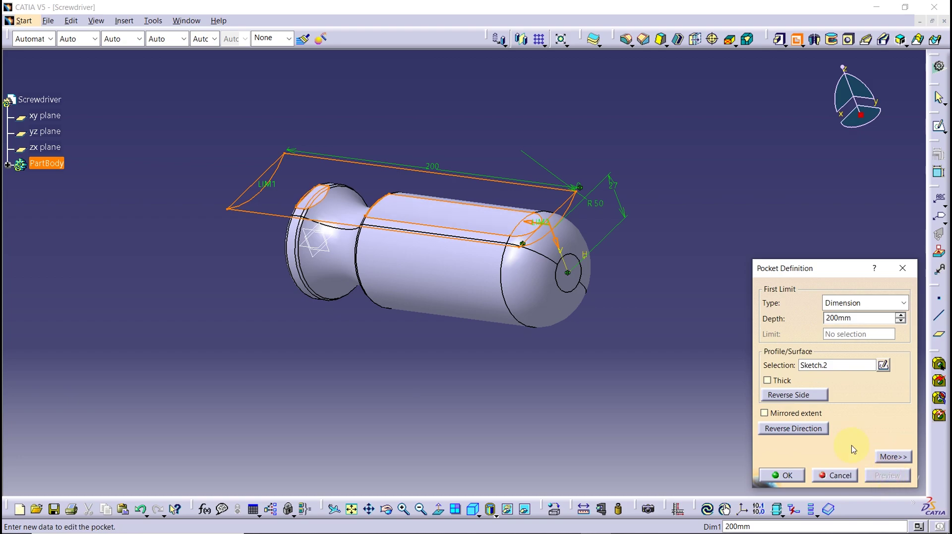
pyautogui.click(795, 478)
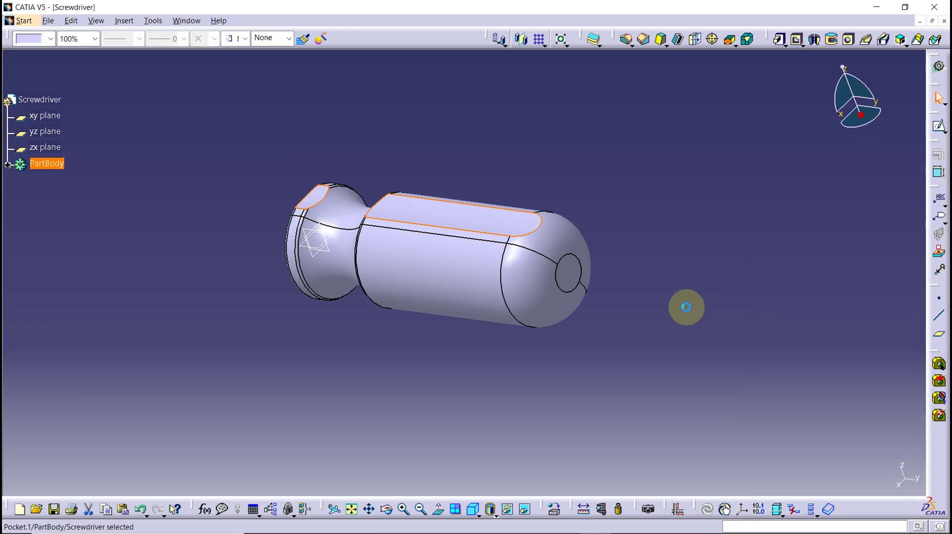
pyautogui.moveTo(414, 245)
pyautogui.mouseDown(button='middle')
pyautogui.moveTo(542, 264)
pyautogui.moveTo(476, 269)
pyautogui.moveTo(453, 283)
pyautogui.mouseUp(button='middle')
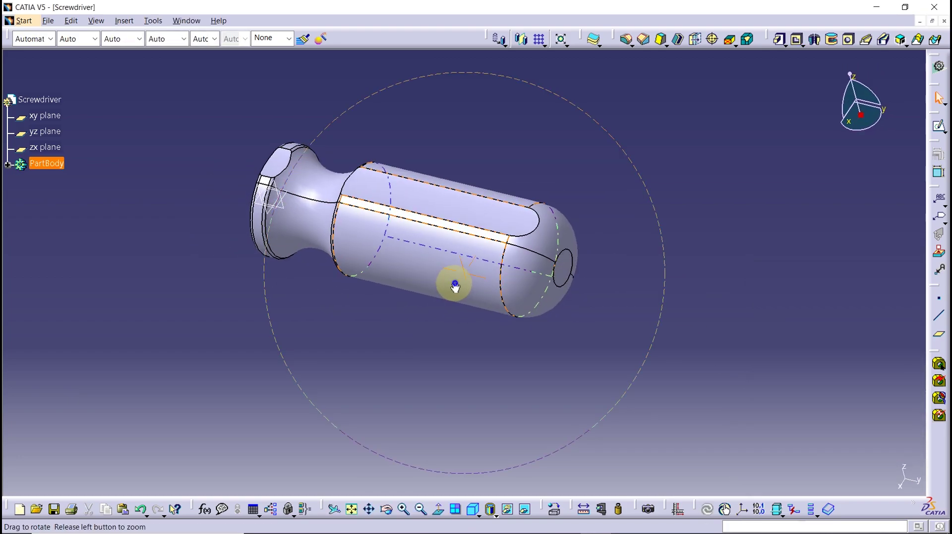
# Create a circular pattern of Pocket.1 with 7 instances over 360° about the Y axis
pyautogui.click(539, 42)
pyautogui.click(553, 76)
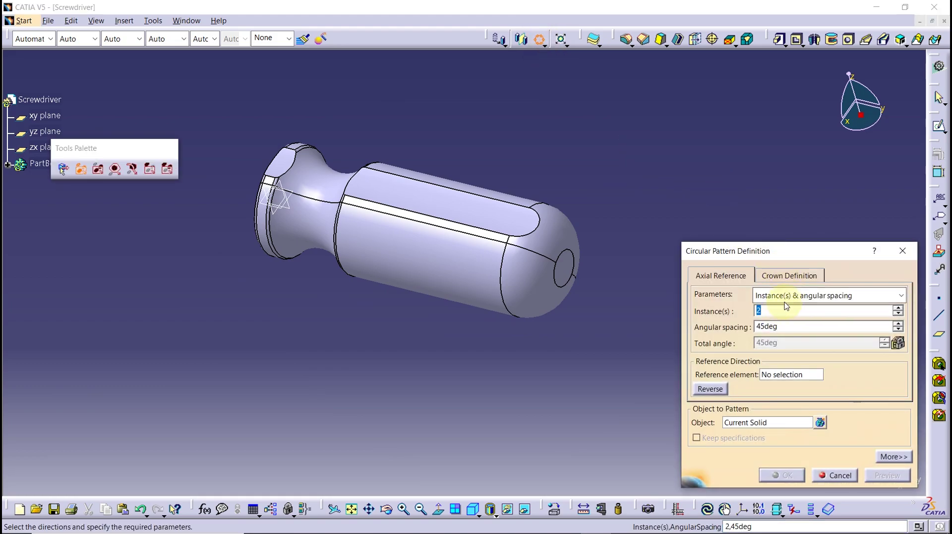
pyautogui.click(785, 298)
pyautogui.click(786, 317)
pyautogui.click(775, 341)
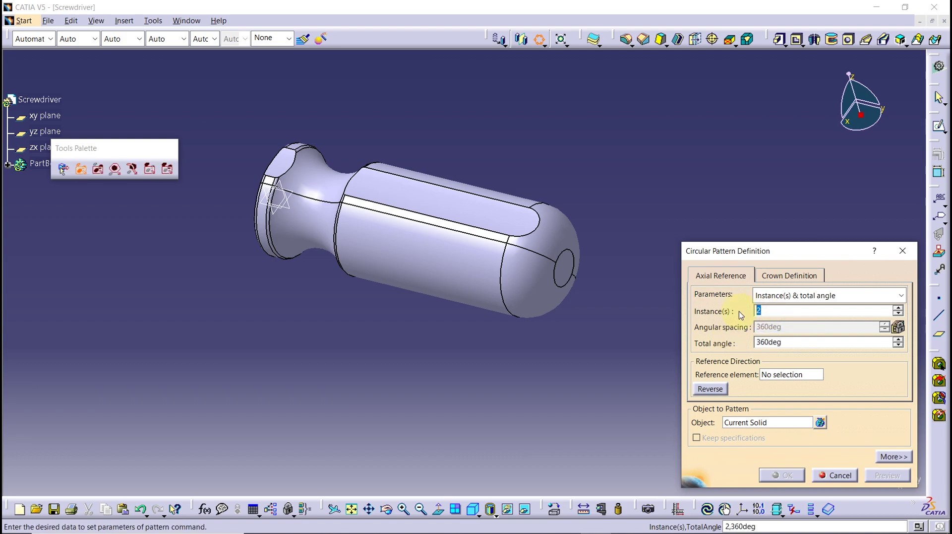
pyautogui.write('7')
pyautogui.rightClick(777, 378)
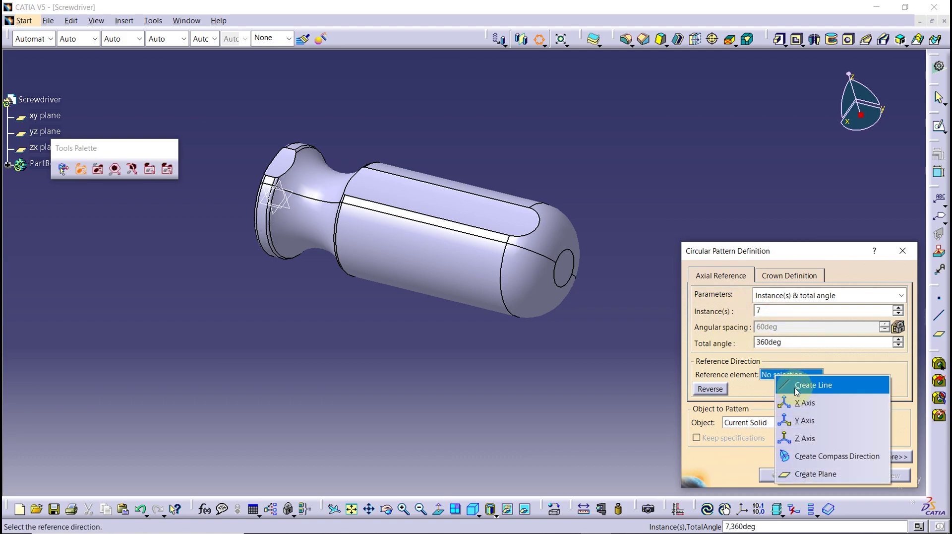
pyautogui.click(801, 402)
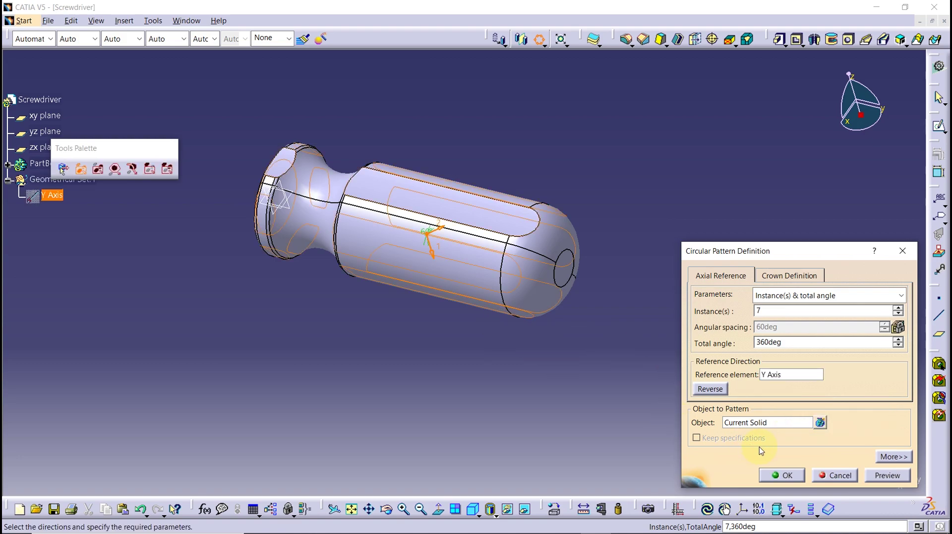
pyautogui.click(8, 164)
pyautogui.click(56, 227)
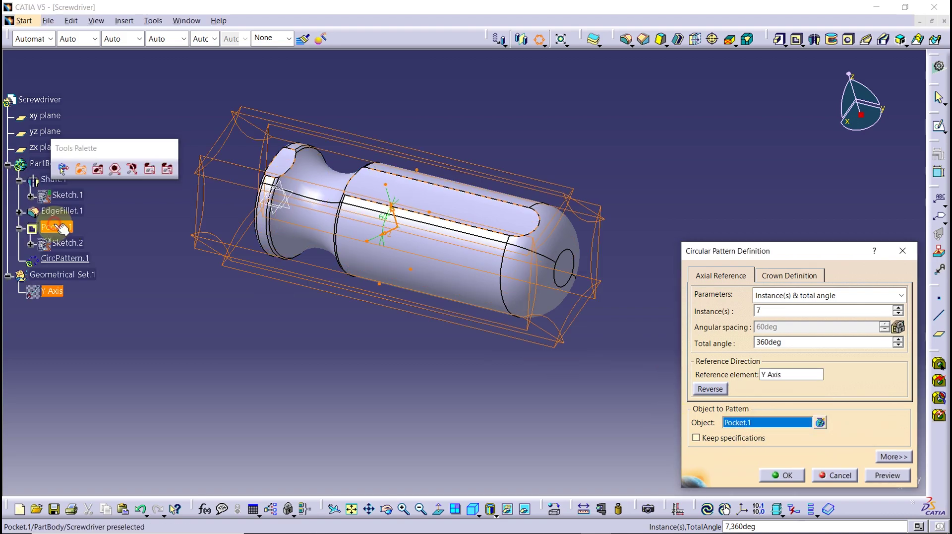
pyautogui.click(779, 476)
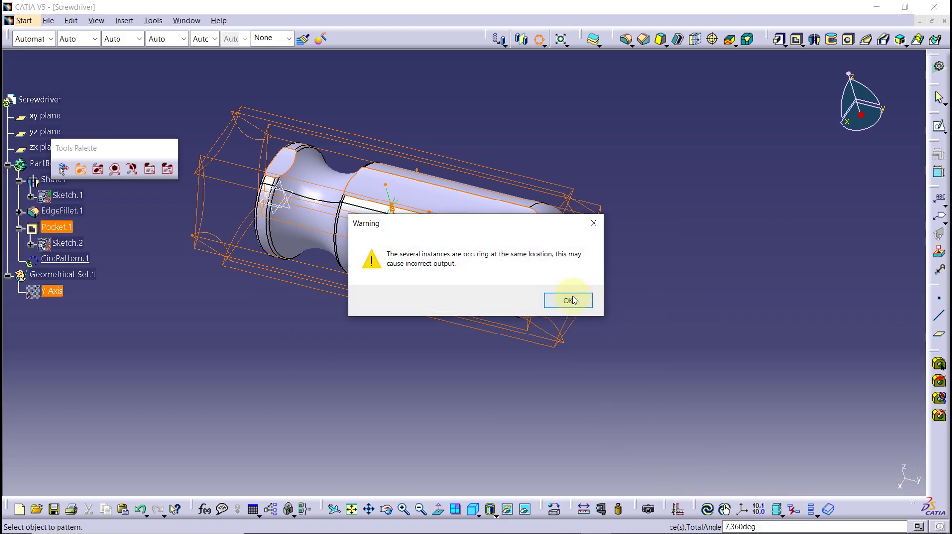
pyautogui.click(569, 298)
pyautogui.moveTo(451, 387)
pyautogui.mouseDown(button='middle')
pyautogui.moveTo(351, 391)
pyautogui.moveTo(787, 155)
pyautogui.mouseUp(button='middle')
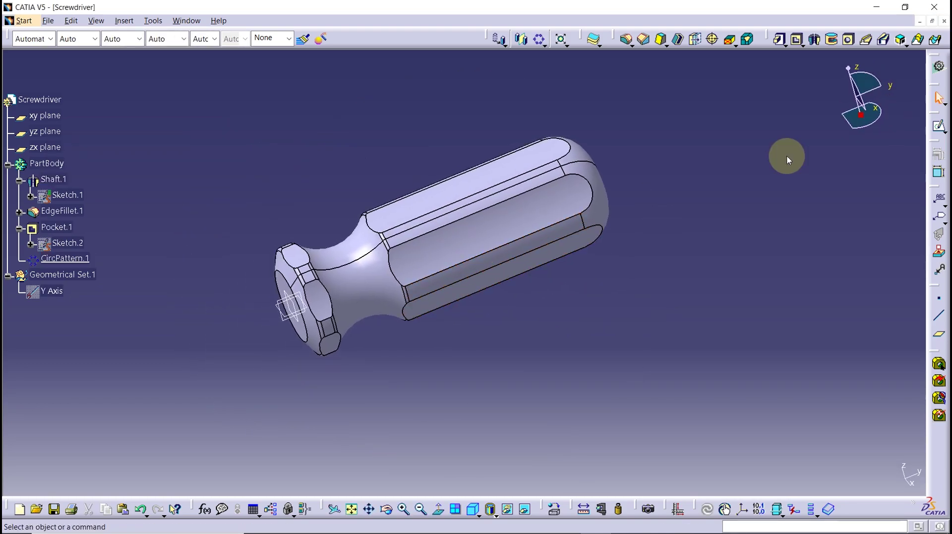
# Start an edge fillet and pick the first three end-cap faces of the handle
pyautogui.click(643, 43)
pyautogui.click(626, 40)
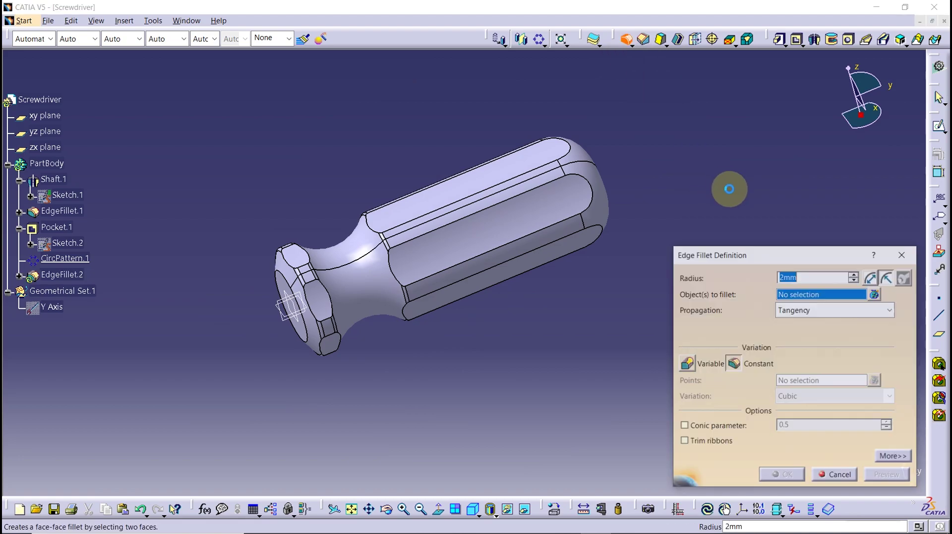
pyautogui.moveTo(283, 323); pyautogui.dragTo(382, 288, button='middle')
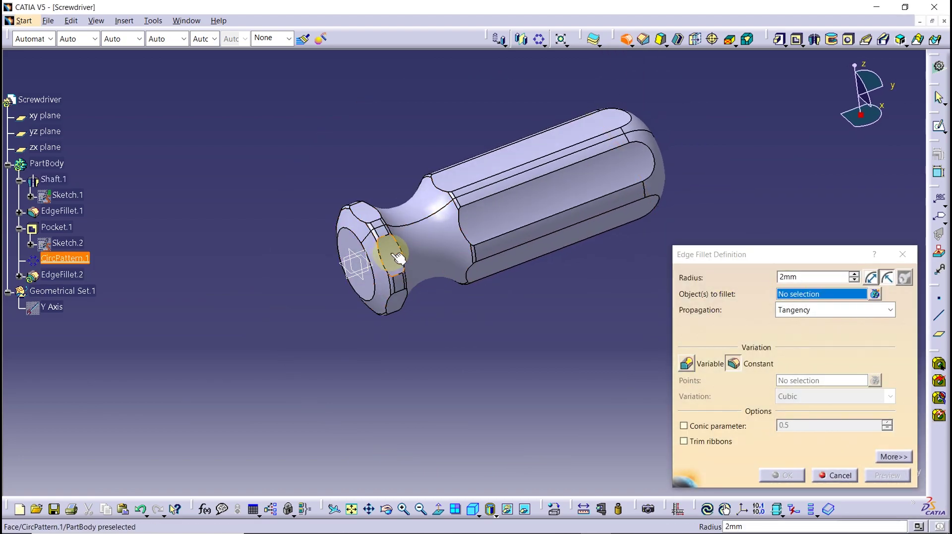
pyautogui.click(390, 248)
pyautogui.click(371, 214)
pyautogui.click(389, 291)
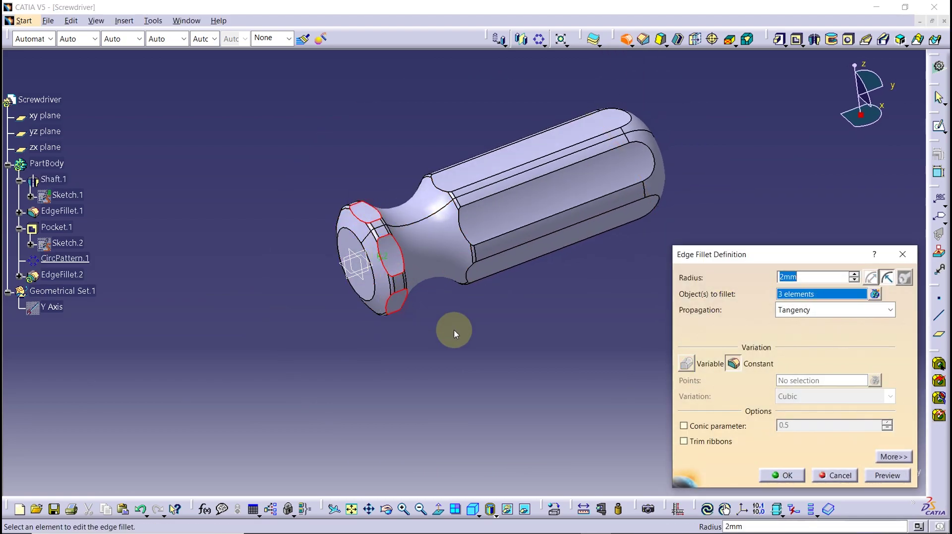
# Add the remaining end-cap faces and apply the 2 mm rounding as EdgeFillet.2
pyautogui.moveTo(453, 326)
pyautogui.mouseDown(button='middle')
pyautogui.moveTo(391, 380)
pyautogui.moveTo(484, 312)
pyautogui.mouseUp(button='middle')
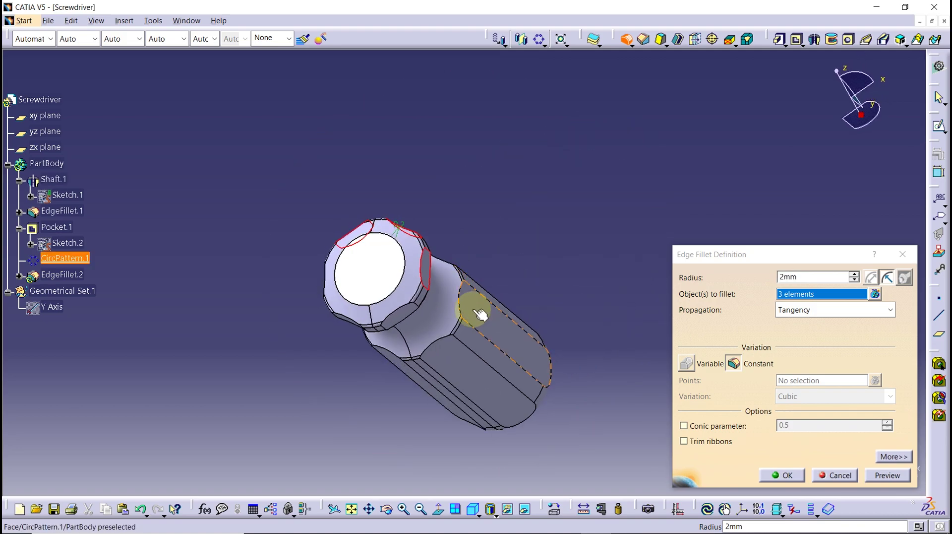
pyautogui.click(393, 317)
pyautogui.moveTo(340, 345); pyautogui.dragTo(449, 275, button='middle')
pyautogui.click(397, 277)
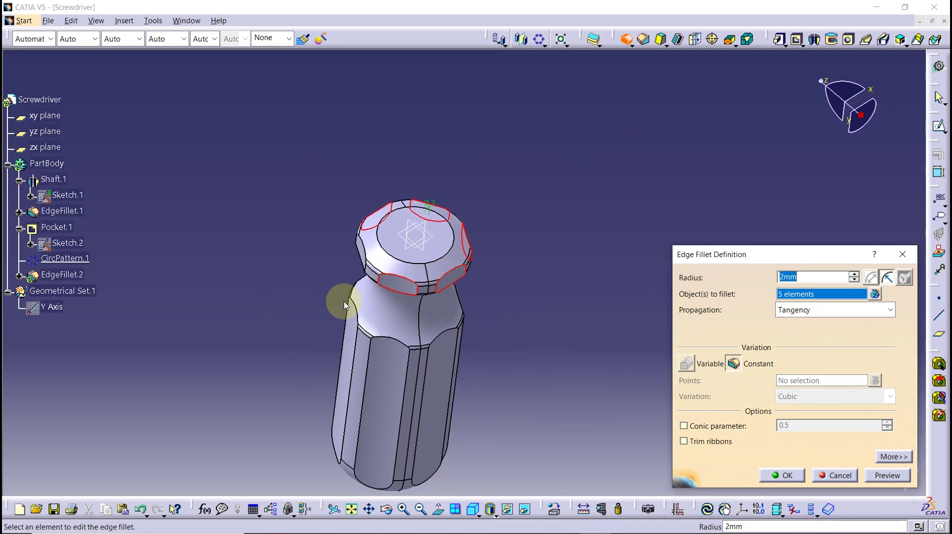
pyautogui.moveTo(340, 304); pyautogui.dragTo(489, 323, button='middle')
pyautogui.click(452, 278)
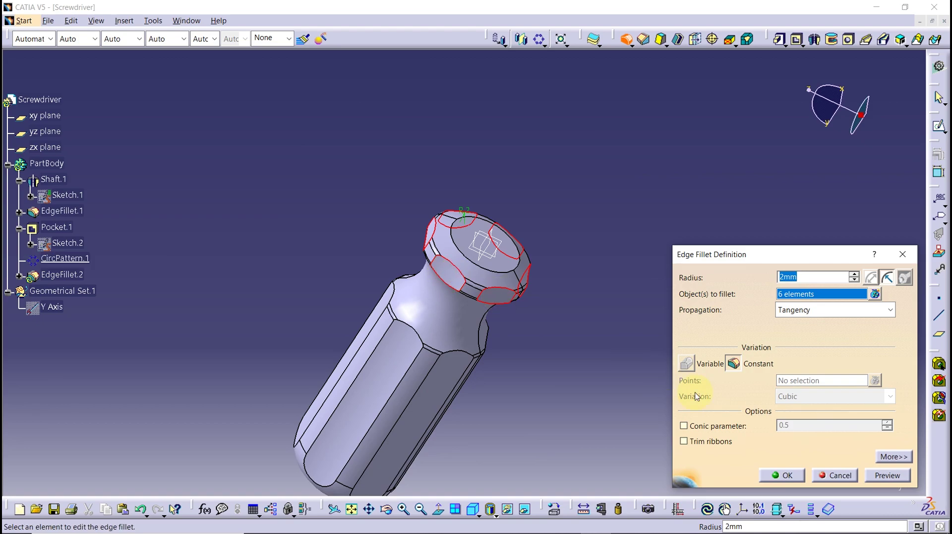
pyautogui.click(888, 474)
pyautogui.click(782, 475)
# Turn the model to view the handle along its length
pyautogui.rightClick(519, 249)
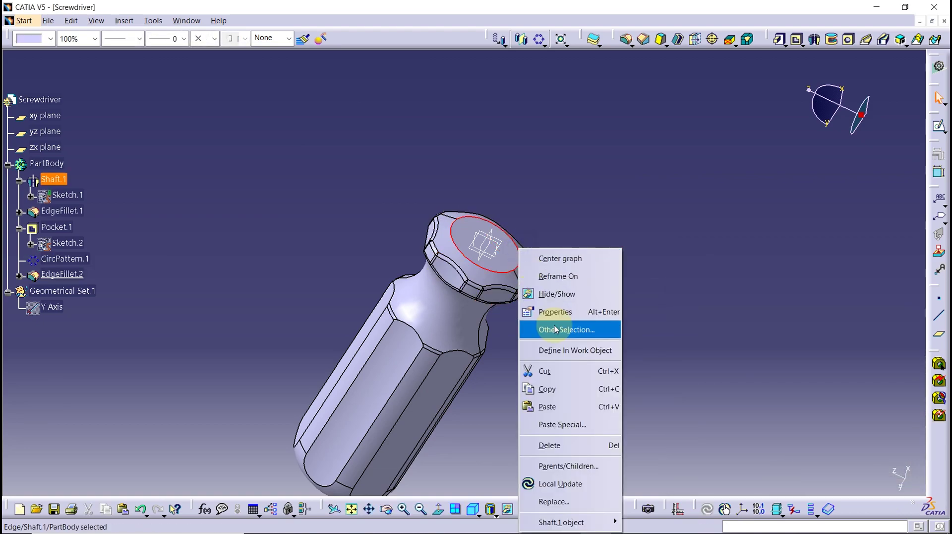
pyautogui.click(733, 308)
pyautogui.moveTo(733, 308)
pyautogui.mouseDown(button='middle')
pyautogui.moveTo(511, 272)
pyautogui.moveTo(669, 376)
pyautogui.moveTo(546, 223)
pyautogui.moveTo(538, 304)
pyautogui.moveTo(602, 234)
pyautogui.moveTo(658, 309)
pyautogui.mouseUp(button='middle')
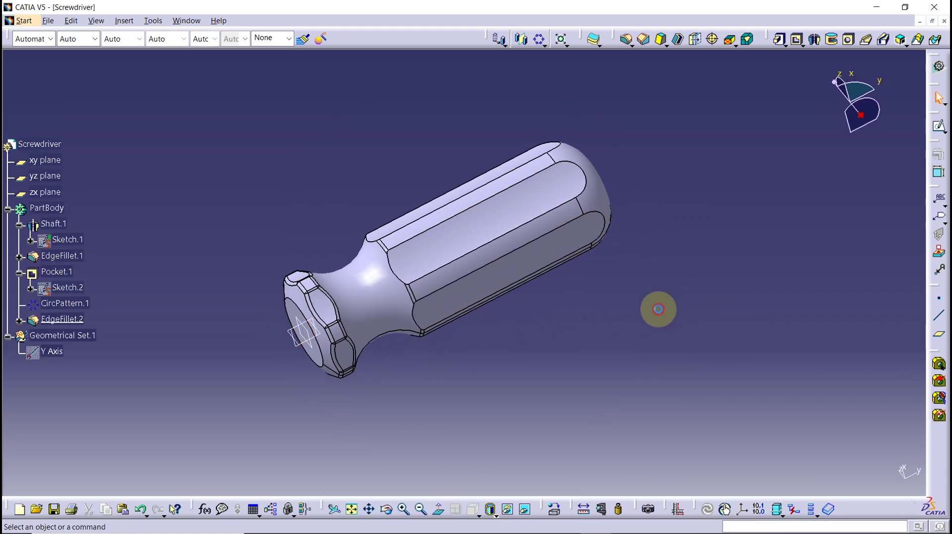
# Fillet six flute pocket edges along the grip with 5 mm radius as EdgeFillet.3
pyautogui.click(625, 39)
pyautogui.write('5')
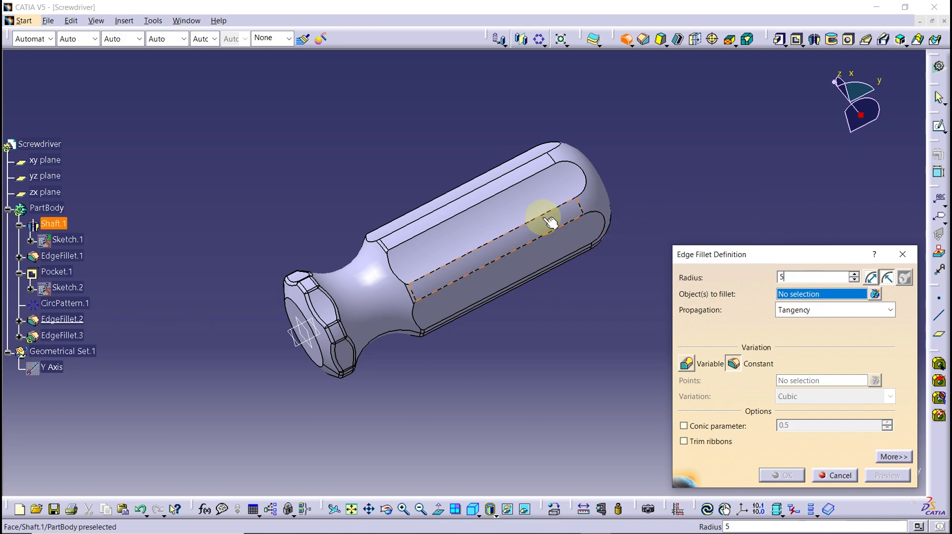
pyautogui.click(501, 244)
pyautogui.click(506, 281)
pyautogui.moveTo(550, 318)
pyautogui.mouseDown(button='middle')
pyautogui.moveTo(415, 123)
pyautogui.moveTo(453, 240)
pyautogui.mouseUp(button='middle')
pyautogui.click(453, 240)
pyautogui.moveTo(504, 270)
pyautogui.mouseDown(button='middle')
pyautogui.moveTo(403, 171)
pyautogui.moveTo(476, 247)
pyautogui.mouseUp(button='middle')
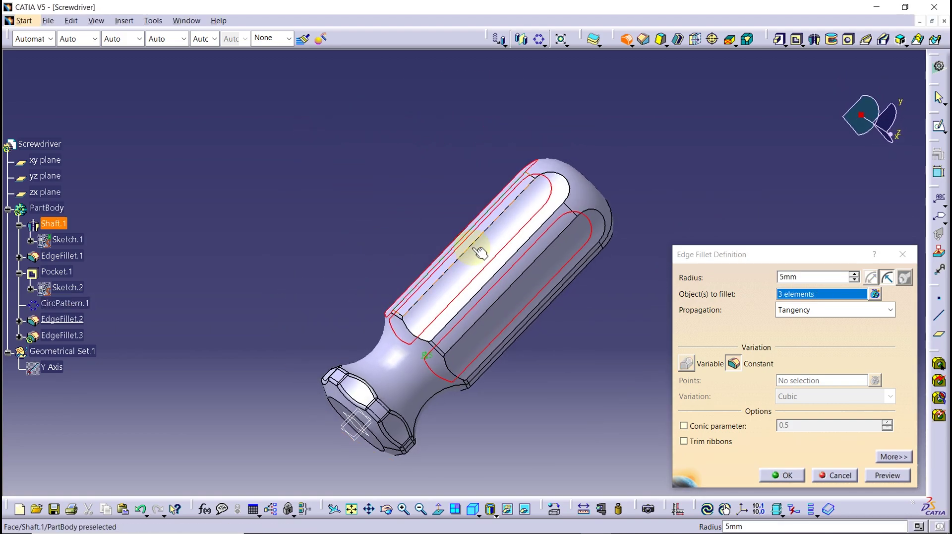
pyautogui.click(504, 238)
pyautogui.click(570, 246)
pyautogui.moveTo(570, 247)
pyautogui.mouseDown(button='middle')
pyautogui.moveTo(555, 281)
pyautogui.moveTo(416, 191)
pyautogui.mouseUp(button='middle')
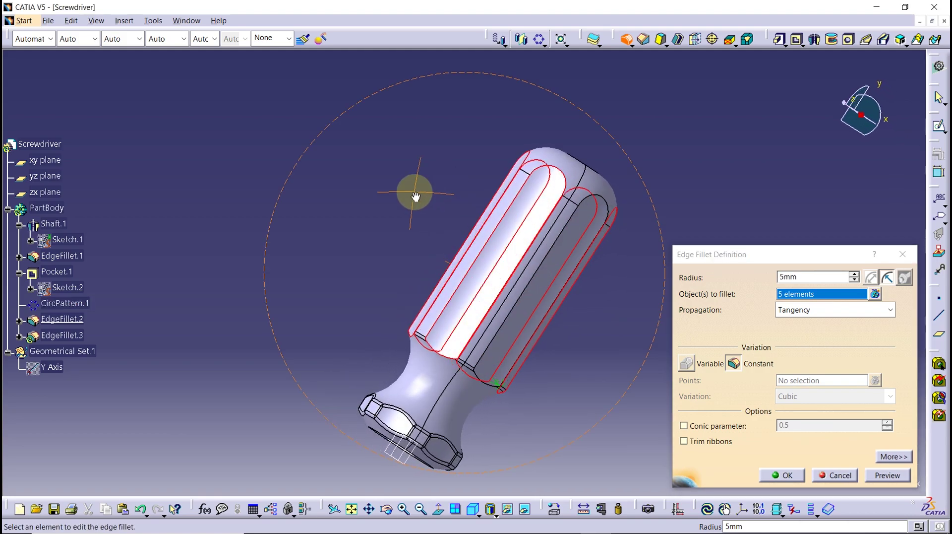
pyautogui.click(569, 234)
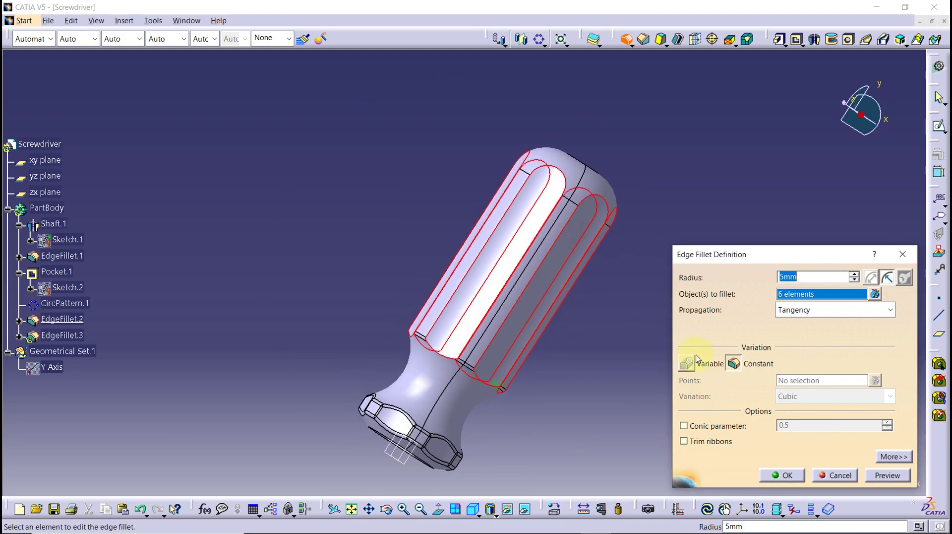
pyautogui.click(831, 474)
pyautogui.moveTo(688, 299)
pyautogui.mouseDown(button='middle')
pyautogui.moveTo(536, 224)
pyautogui.moveTo(472, 355)
pyautogui.moveTo(695, 238)
pyautogui.moveTo(587, 312)
pyautogui.moveTo(487, 282)
pyautogui.moveTo(453, 323)
pyautogui.mouseUp(button='middle')
# Show and dock the Insert toolbar, then insert a new body, Body.2
pyautogui.rightClick(439, 38)
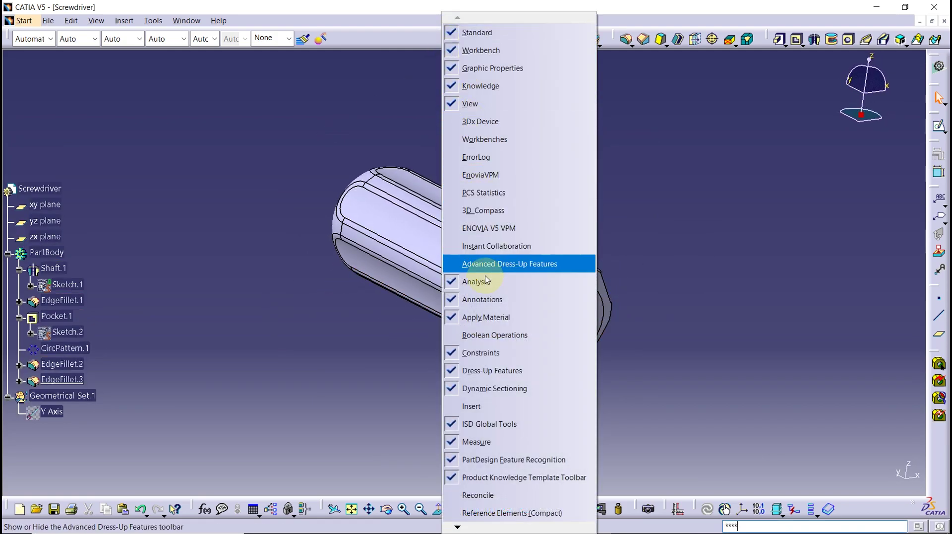
pyautogui.click(485, 406)
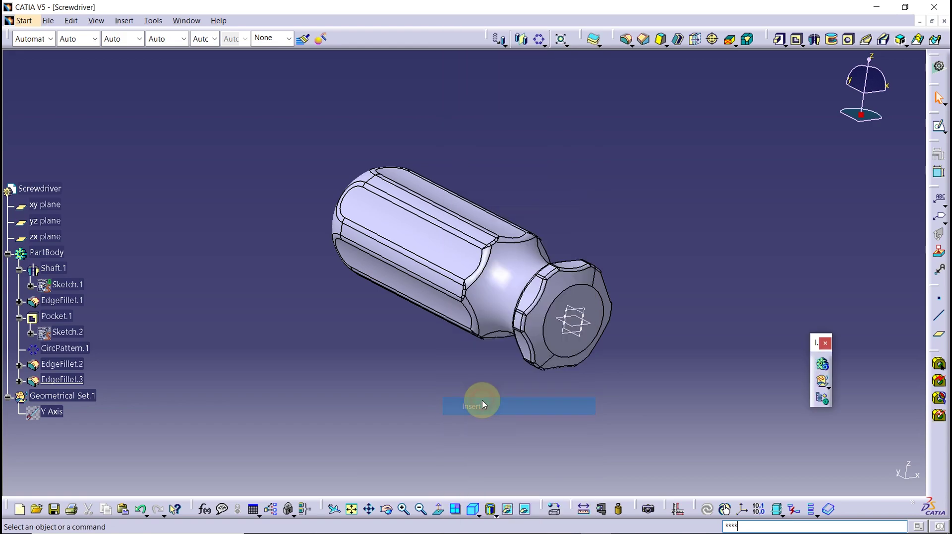
pyautogui.moveTo(430, 29); pyautogui.dragTo(428, 45)
pyautogui.click(433, 43)
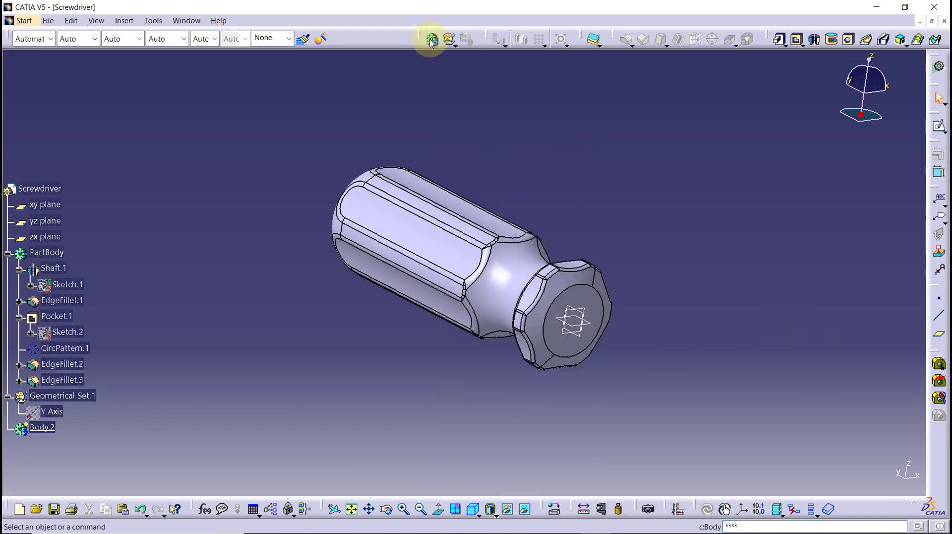
# Define Body.2 as the work object and select the handle's end face for sketching
pyautogui.click(8, 253)
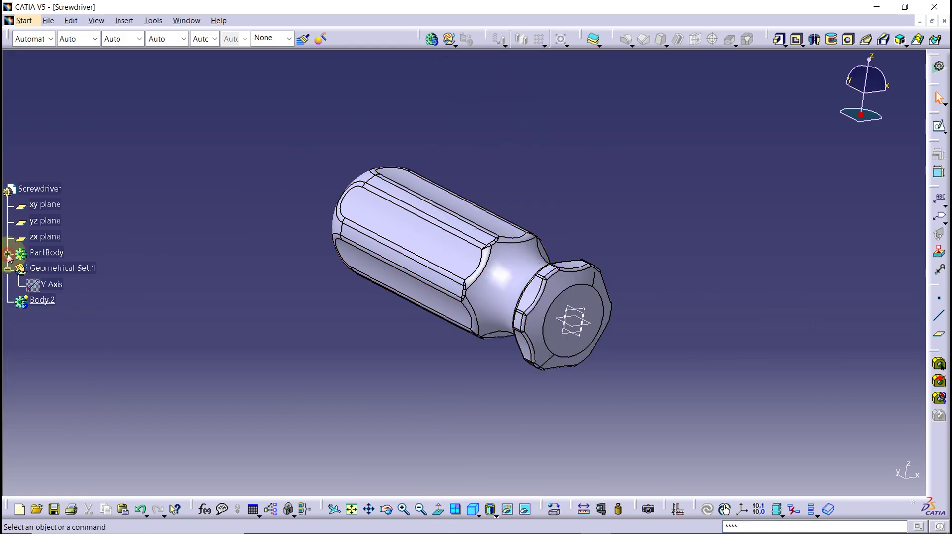
pyautogui.rightClick(50, 300)
pyautogui.click(75, 115)
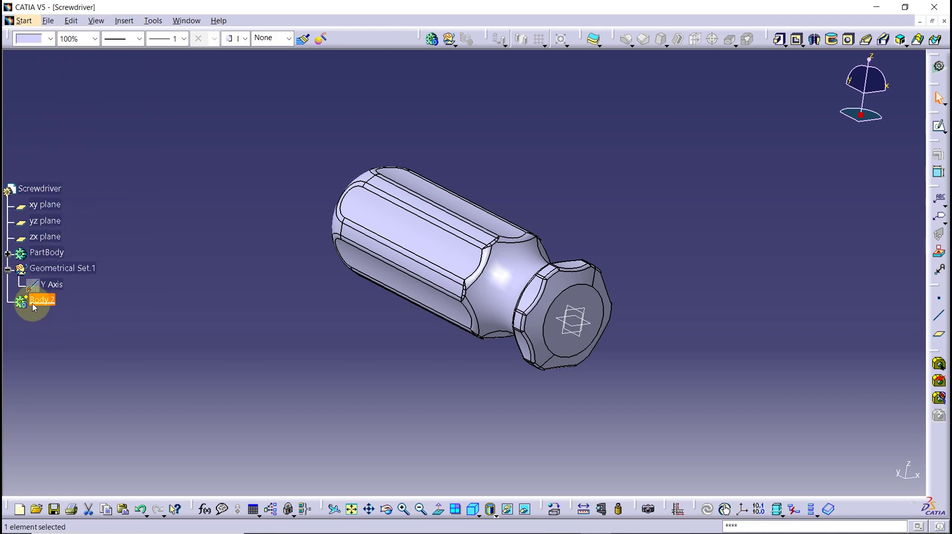
pyautogui.click(593, 305)
# Sketch a circle at the origin on the handle's end, dimension its radius 7.5 mm, and exit
pyautogui.click(939, 127)
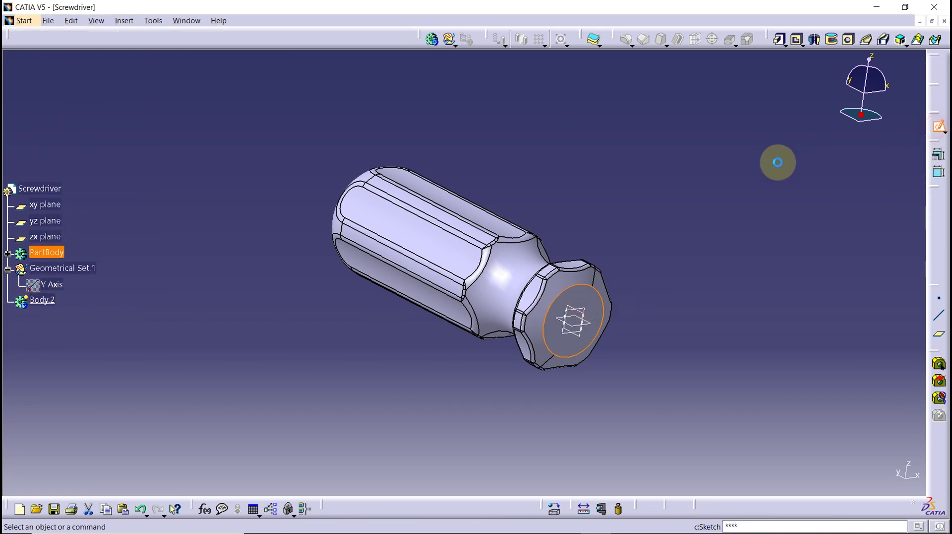
pyautogui.click(846, 65)
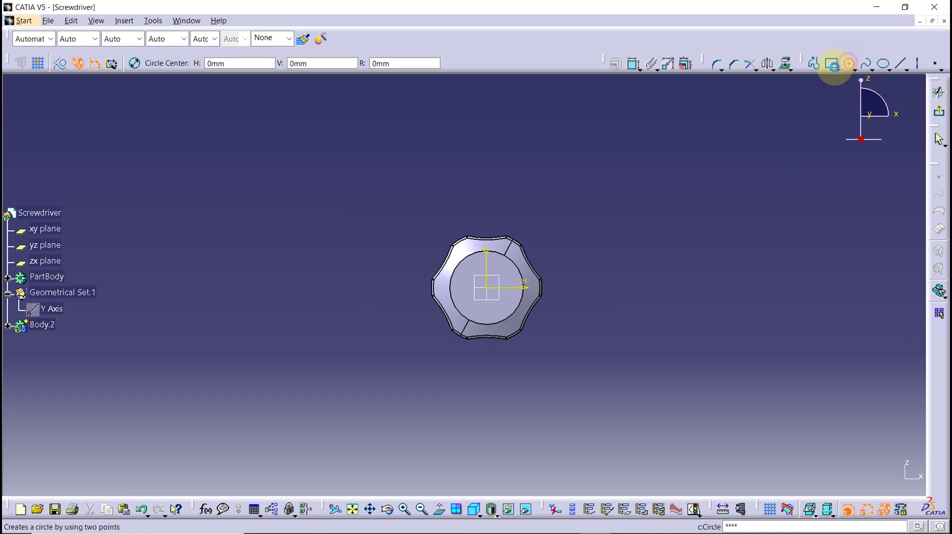
pyautogui.click(487, 287)
pyautogui.click(485, 270)
pyautogui.click(634, 63)
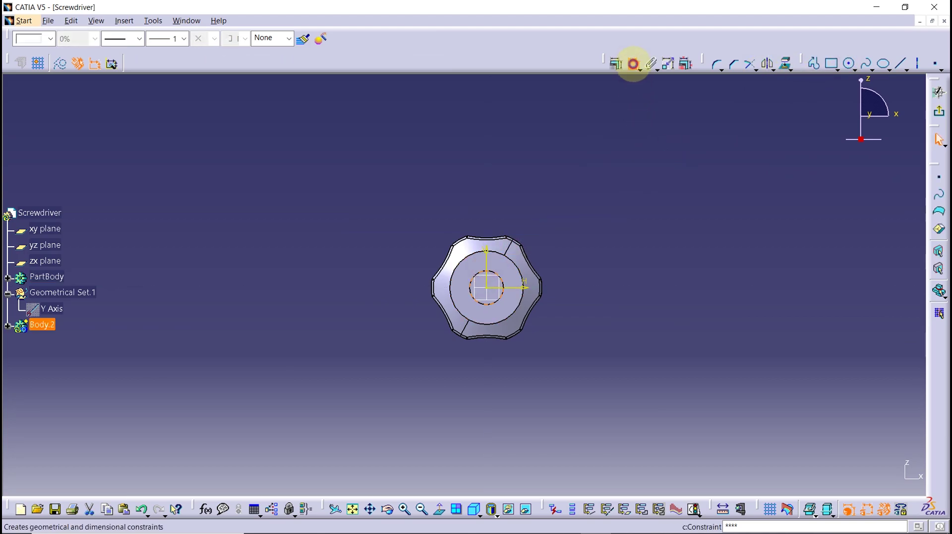
pyautogui.click(502, 279)
pyautogui.doubleClick(603, 233)
pyautogui.click(752, 440)
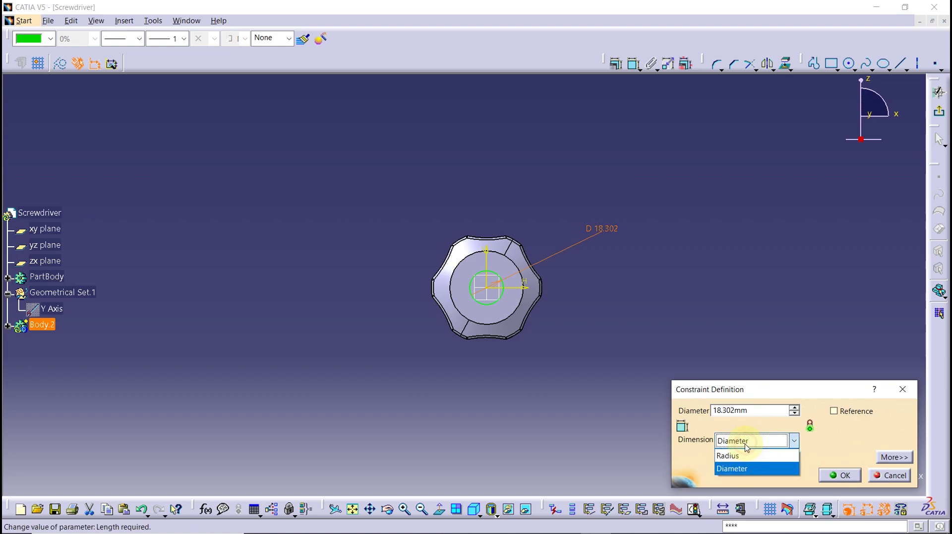
pyautogui.click(743, 455)
pyautogui.write('7.5')
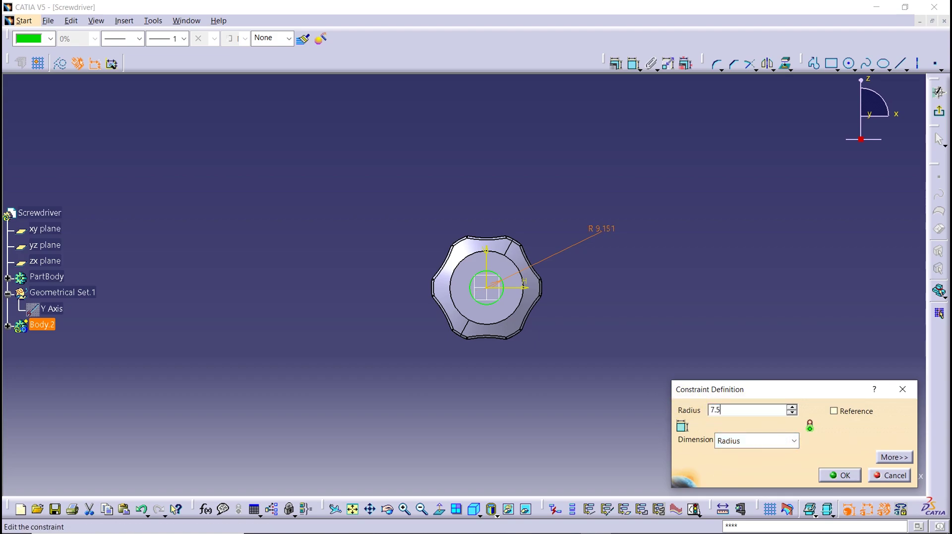
pyautogui.press('Return')
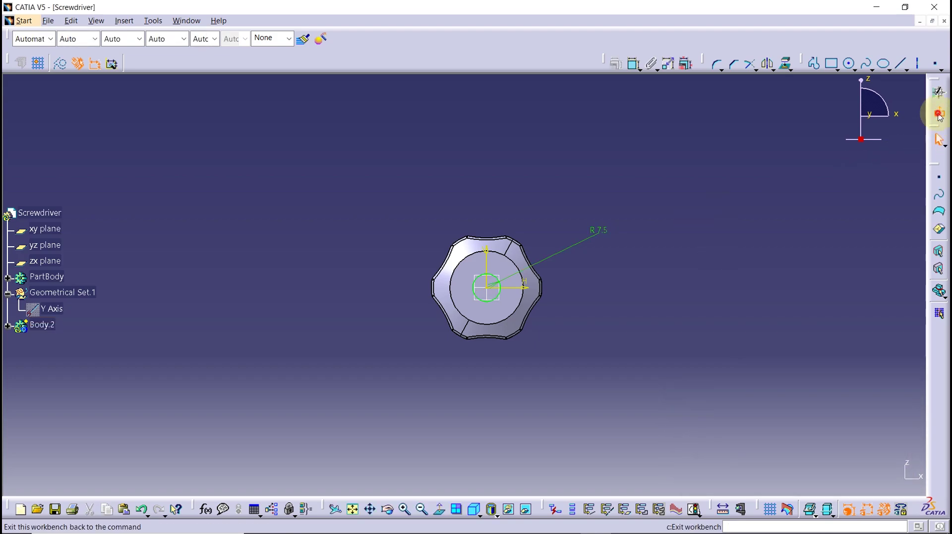
pyautogui.click(940, 115)
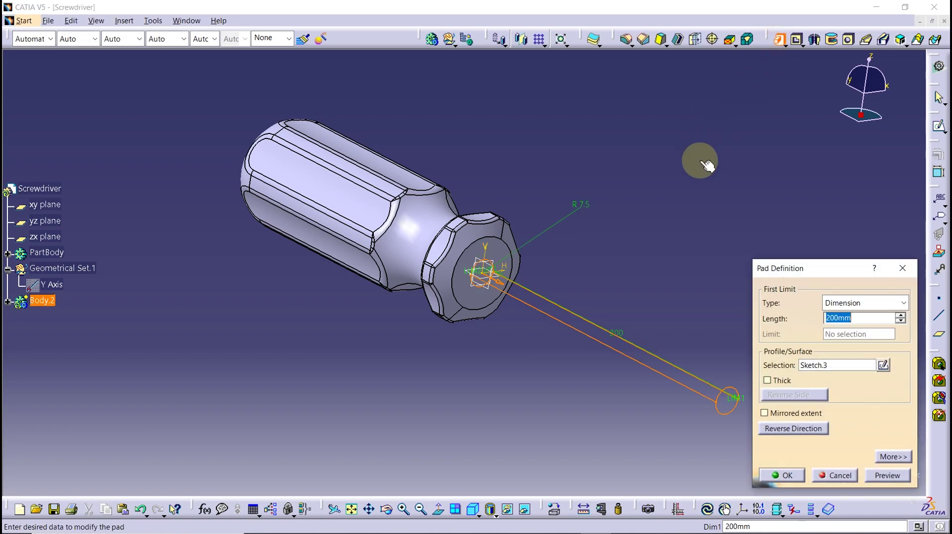
# Pad the R7.5 circle 200 mm into the shaft as Pad.1 and view the whole screwdriver
pyautogui.press('Return')
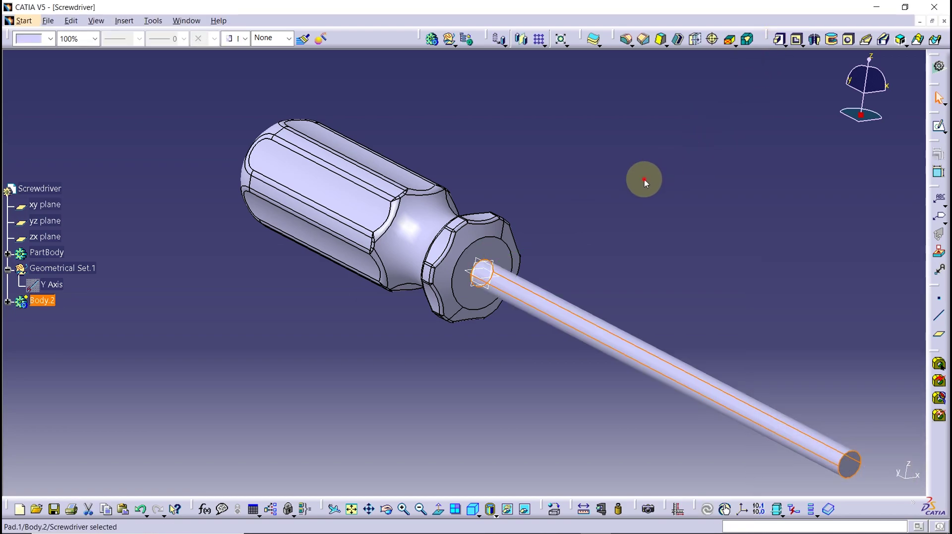
pyautogui.moveTo(644, 181)
pyautogui.mouseDown(button='middle')
pyautogui.moveTo(510, 260)
pyautogui.moveTo(431, 221)
pyautogui.moveTo(618, 332)
pyautogui.moveTo(487, 283)
pyautogui.moveTo(504, 272)
pyautogui.moveTo(518, 288)
pyautogui.mouseUp(button='middle')
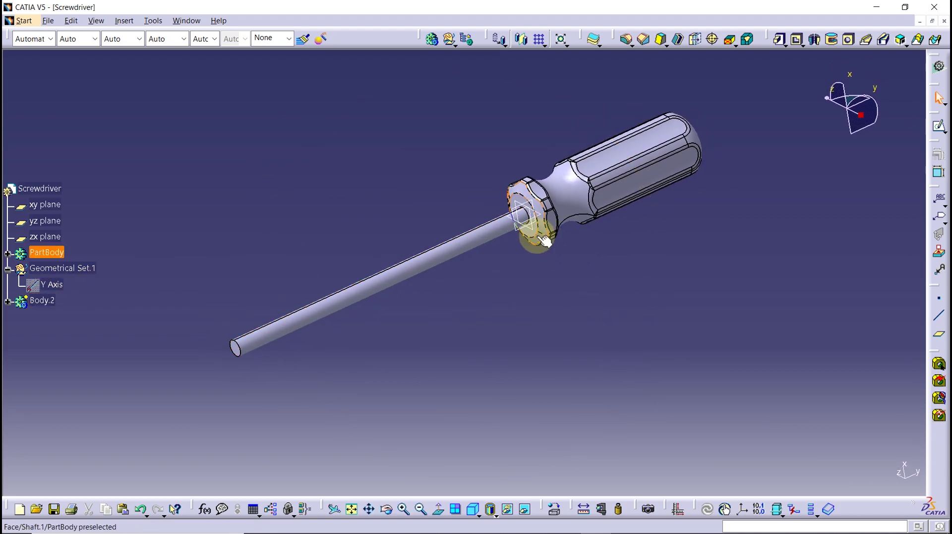
# On the xy plane, sketch a vertical line and tangent arc profile at the shaft tip
pyautogui.click(939, 124)
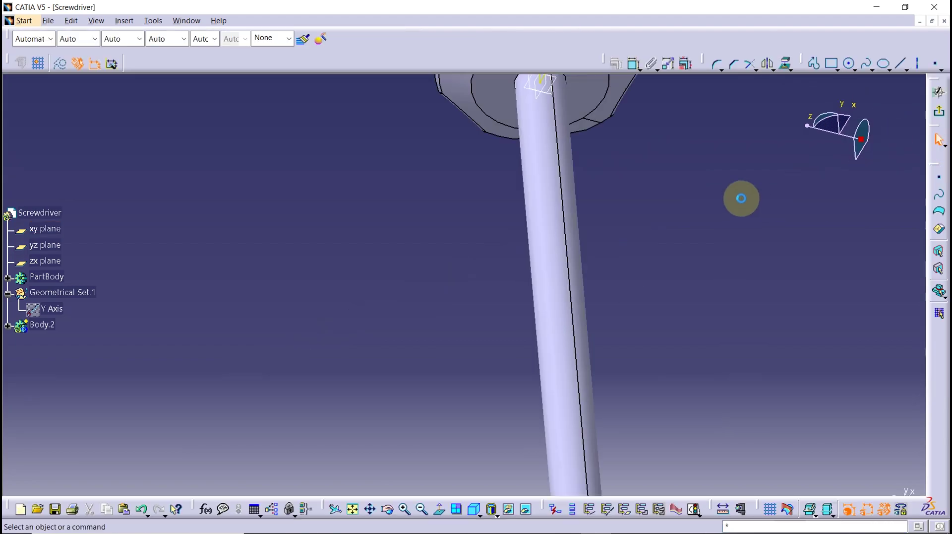
pyautogui.moveTo(529, 359)
pyautogui.mouseDown(button='middle')
pyautogui.moveTo(491, 344)
pyautogui.moveTo(486, 291)
pyautogui.mouseUp(button='middle')
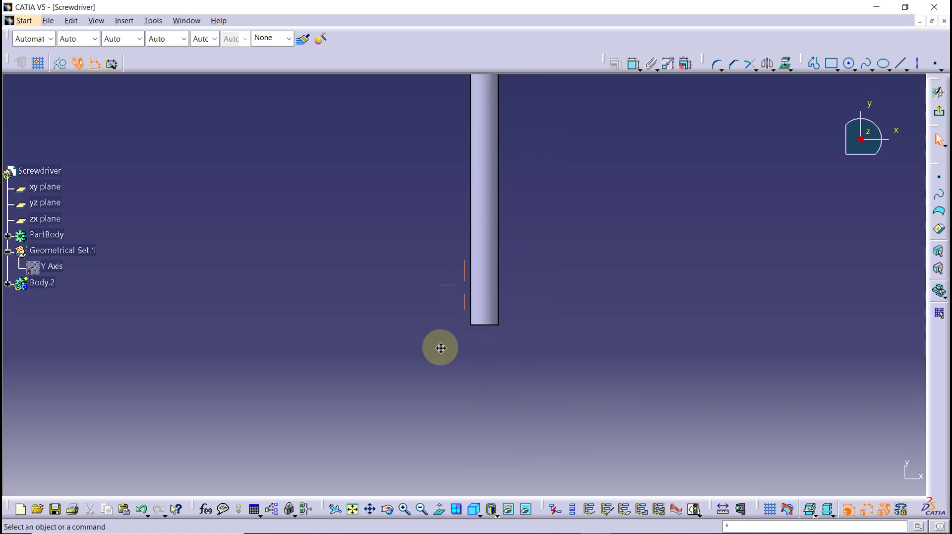
pyautogui.moveTo(468, 204)
pyautogui.mouseDown(button='middle')
pyautogui.moveTo(410, 378)
pyautogui.moveTo(538, 277)
pyautogui.moveTo(521, 344)
pyautogui.mouseUp(button='middle')
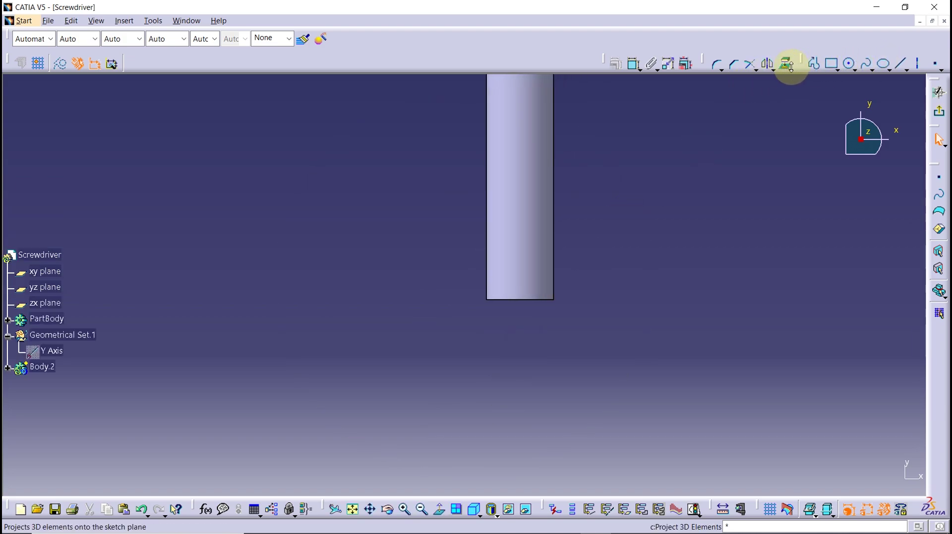
pyautogui.click(813, 66)
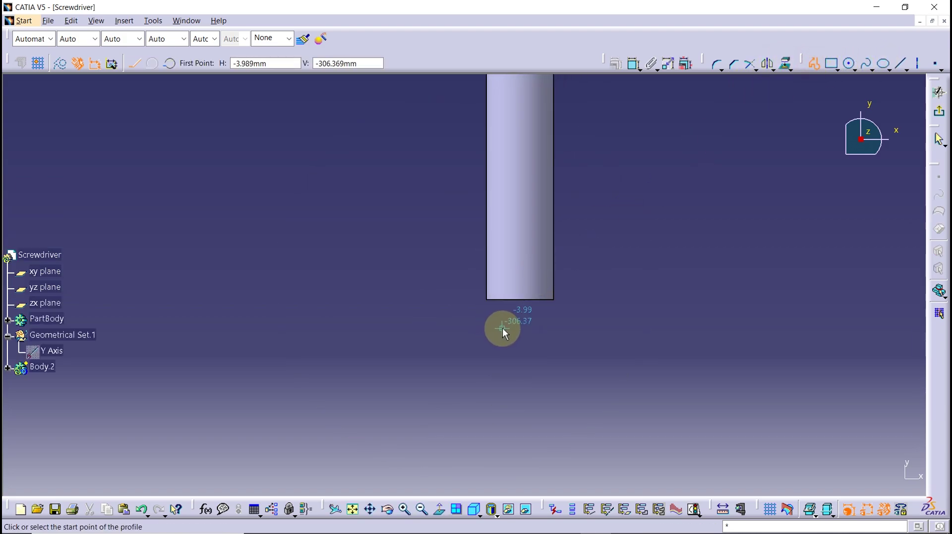
pyautogui.click(507, 330)
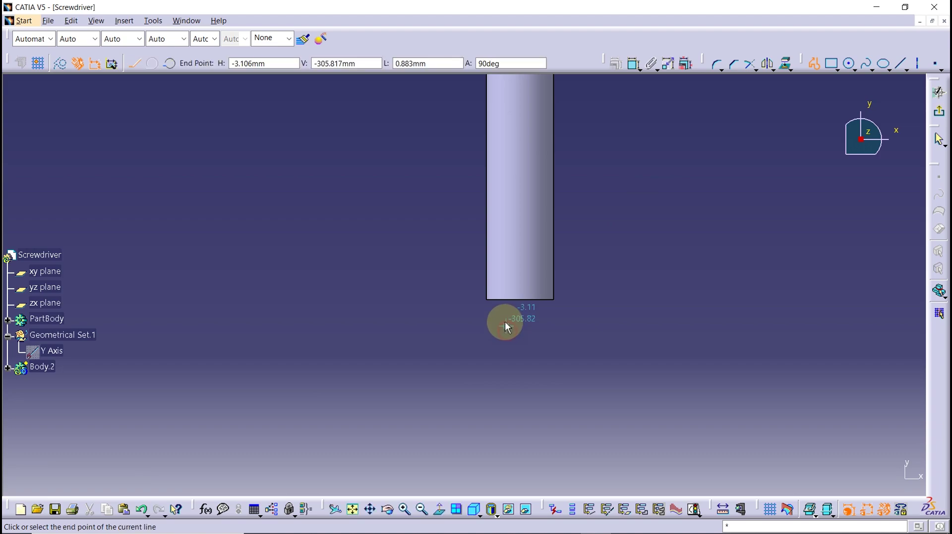
pyautogui.click(506, 252)
pyautogui.click(153, 63)
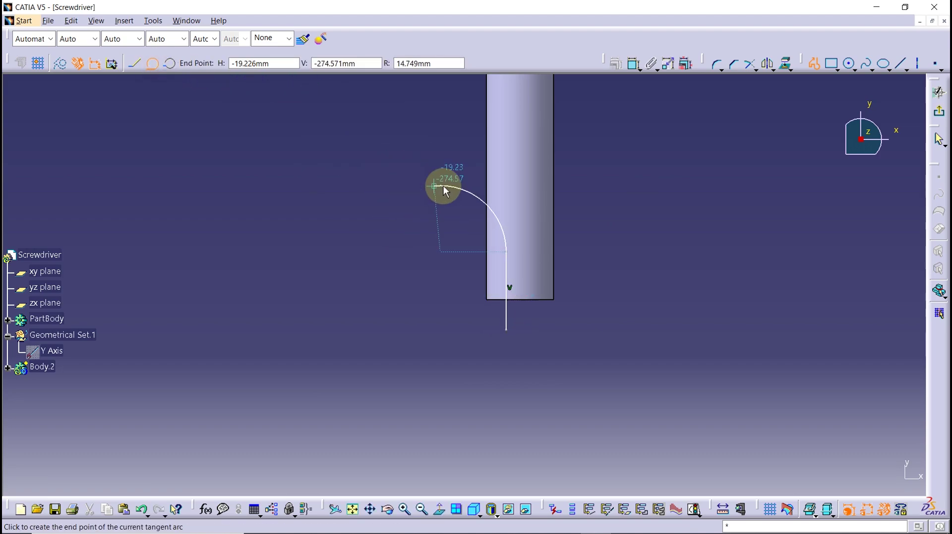
pyautogui.click(474, 174)
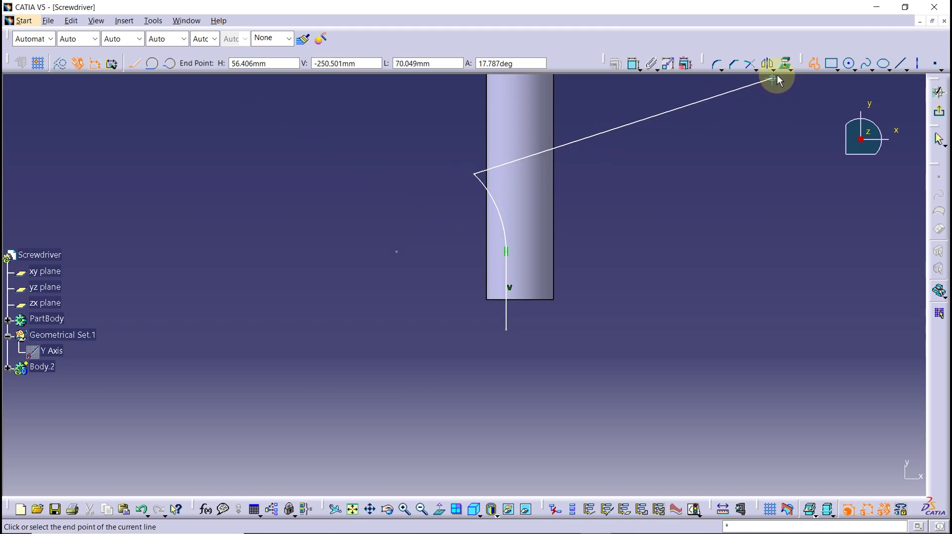
pyautogui.click(811, 64)
# Constrain the profile start to the shaft's bottom edge, with line length 10 and arc radius 26.3
pyautogui.click(506, 330)
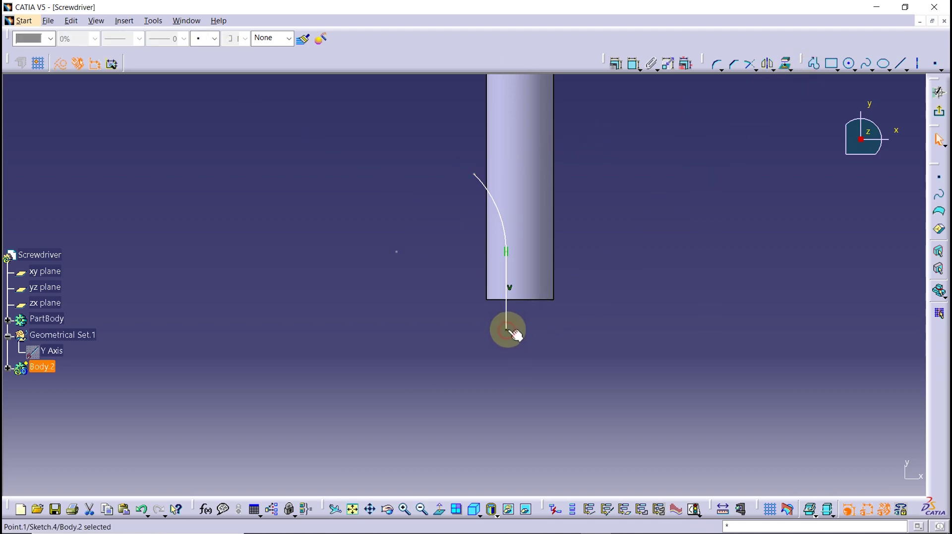
pyautogui.keyDown('ctrl'); pyautogui.click(526, 306); pyautogui.keyUp('ctrl')
pyautogui.click(616, 64)
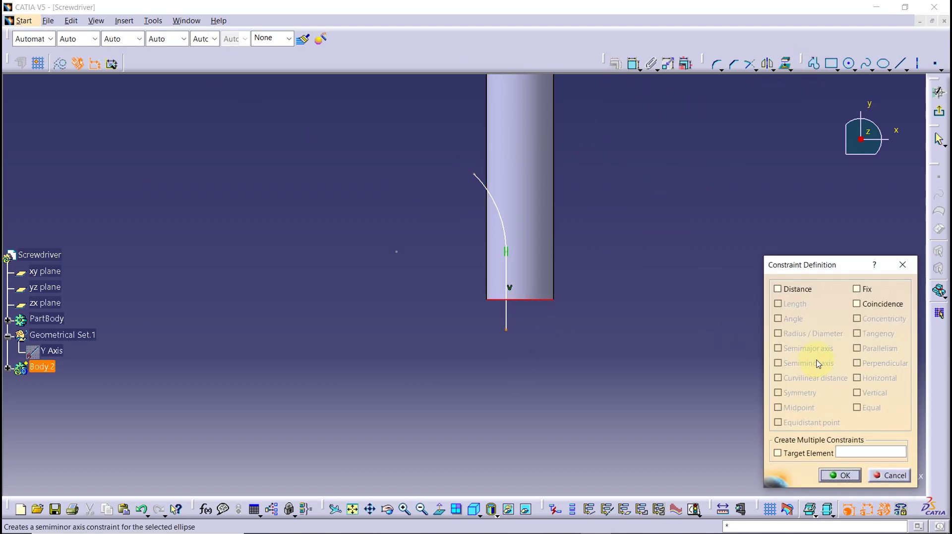
pyautogui.click(843, 474)
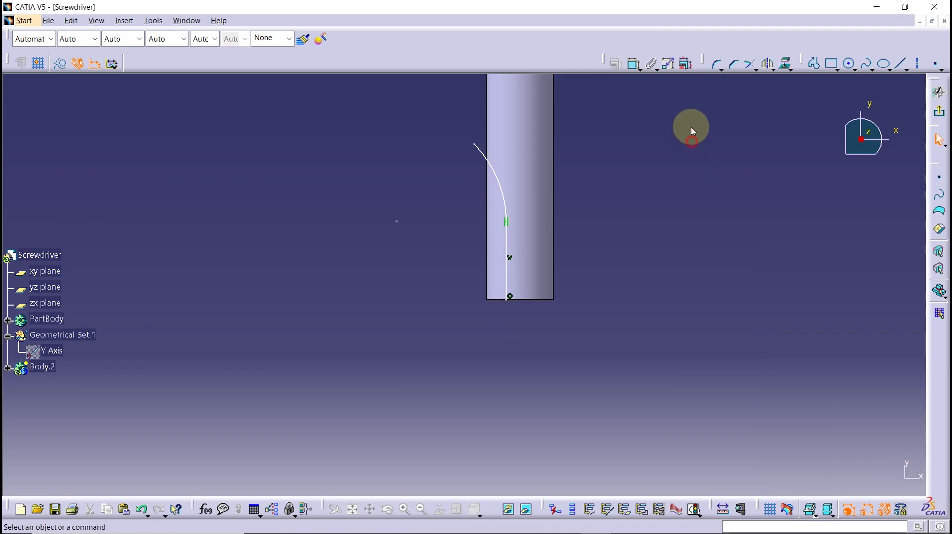
pyautogui.click(514, 266)
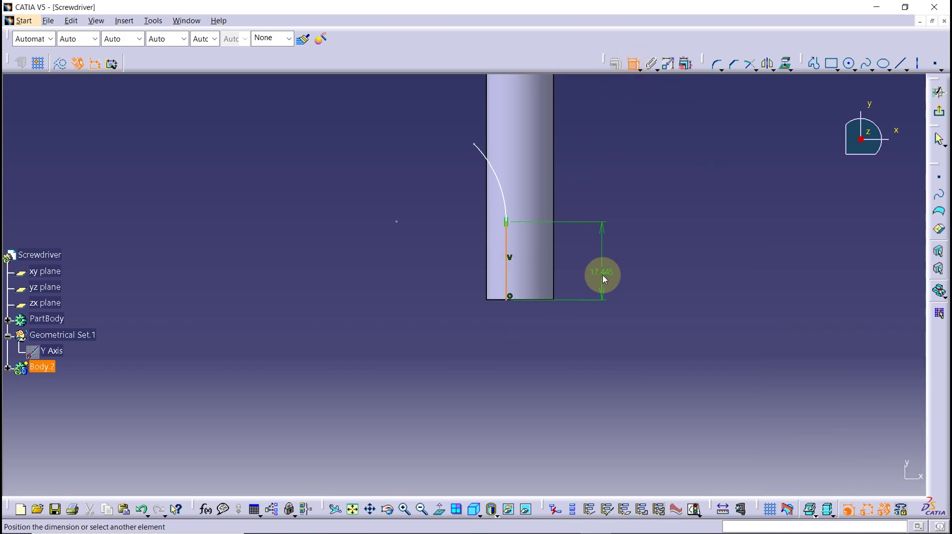
pyautogui.doubleClick(606, 279)
pyautogui.press('Return')
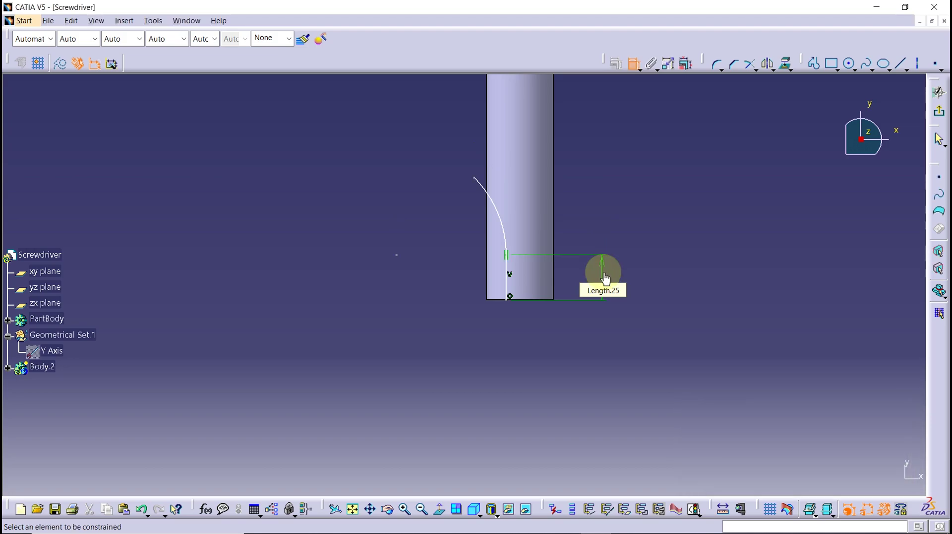
pyautogui.click(503, 213)
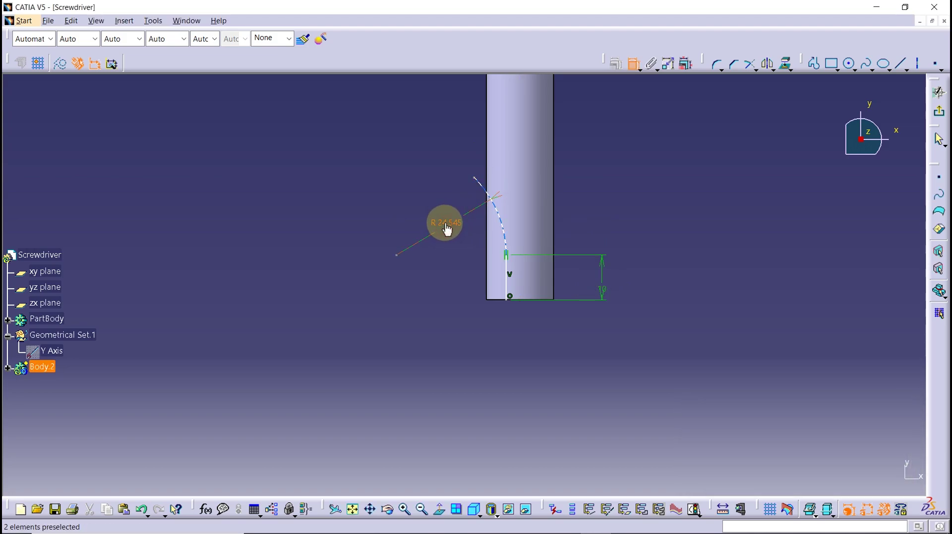
pyautogui.doubleClick(447, 229)
pyautogui.write('3mm')
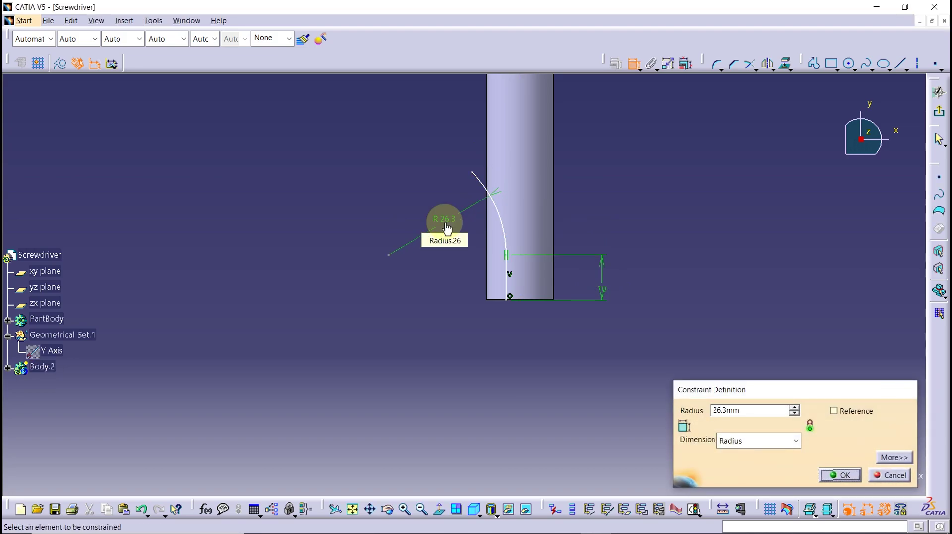
pyautogui.press('Return')
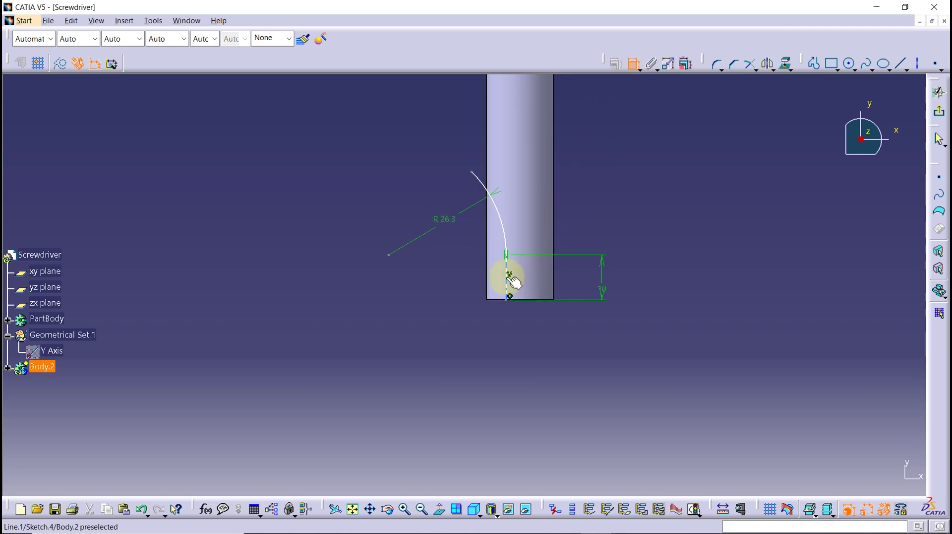
# Set the offset dimension to 12, adjust the arc's upper endpoint, and exit the sketch
pyautogui.moveTo(529, 229); pyautogui.dragTo(538, 385, button='middle')
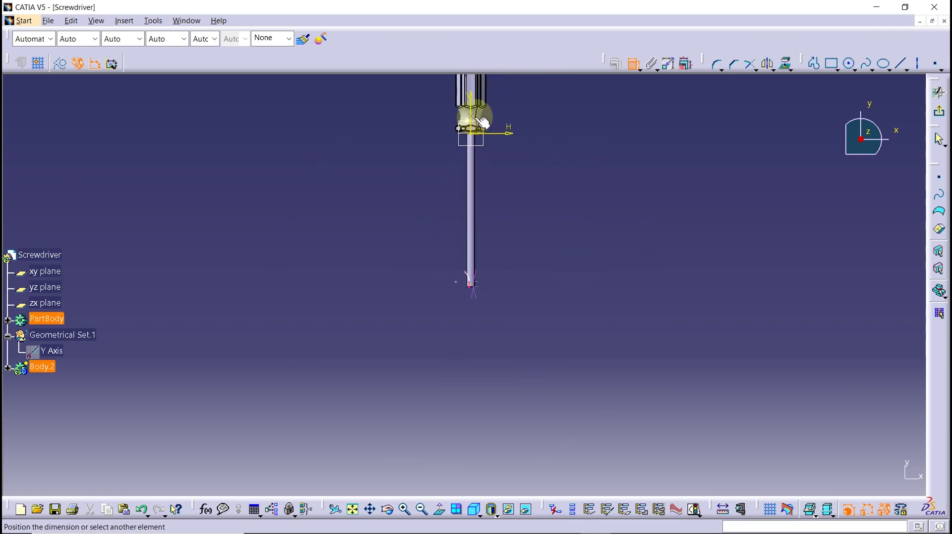
pyautogui.moveTo(454, 283); pyautogui.dragTo(453, 126, button='middle')
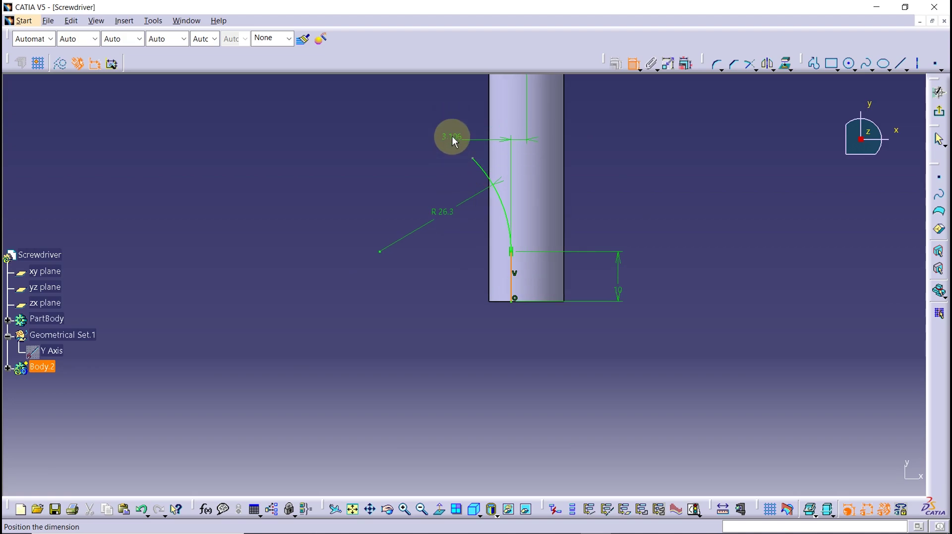
pyautogui.doubleClick(422, 124)
pyautogui.write('12')
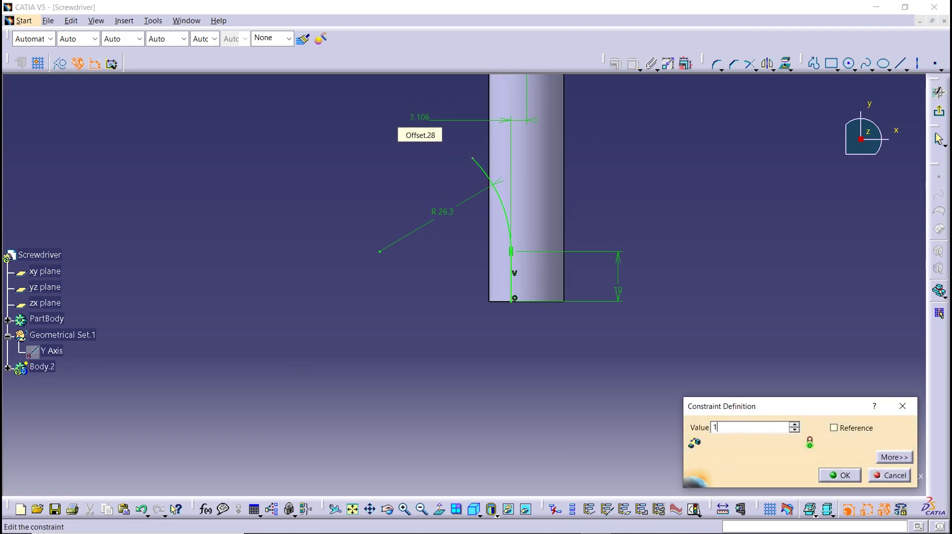
pyautogui.press('Return')
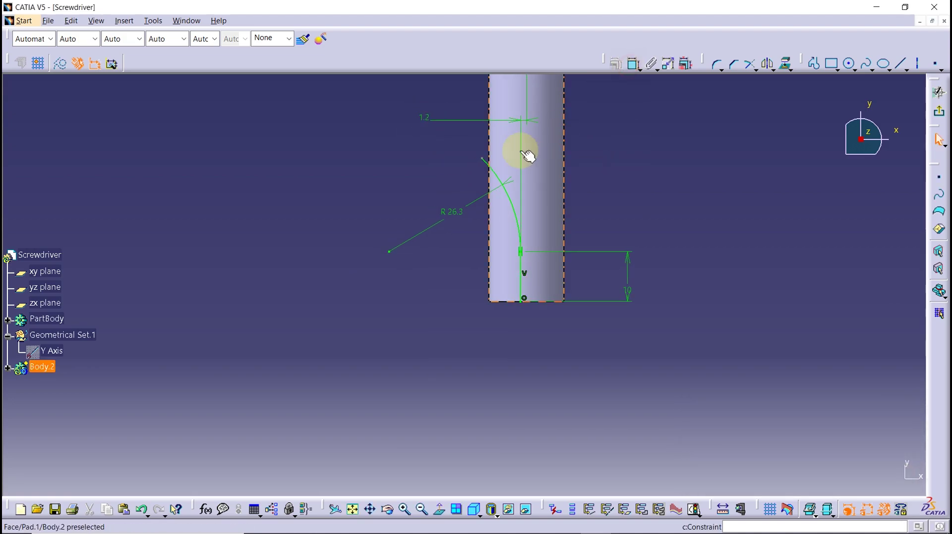
pyautogui.moveTo(483, 159); pyautogui.dragTo(455, 137)
pyautogui.click(587, 151)
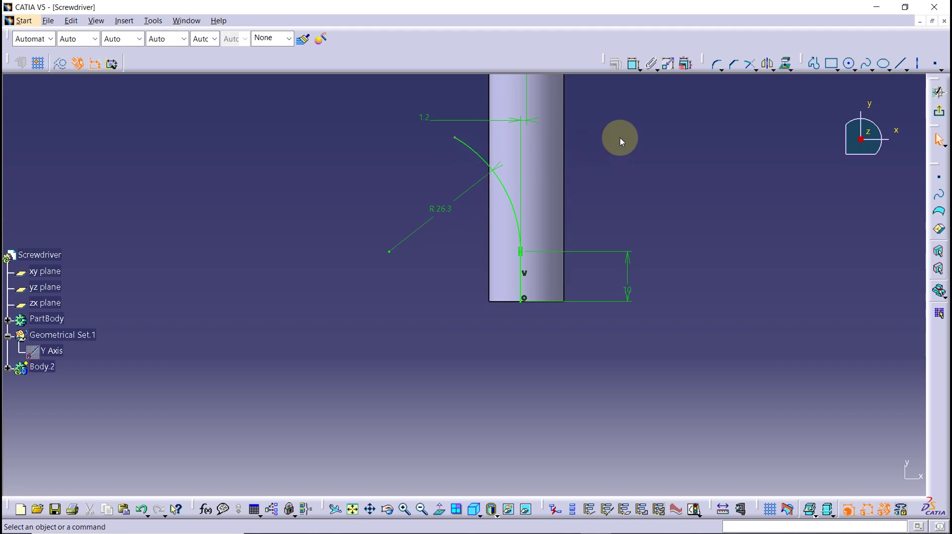
pyautogui.click(941, 116)
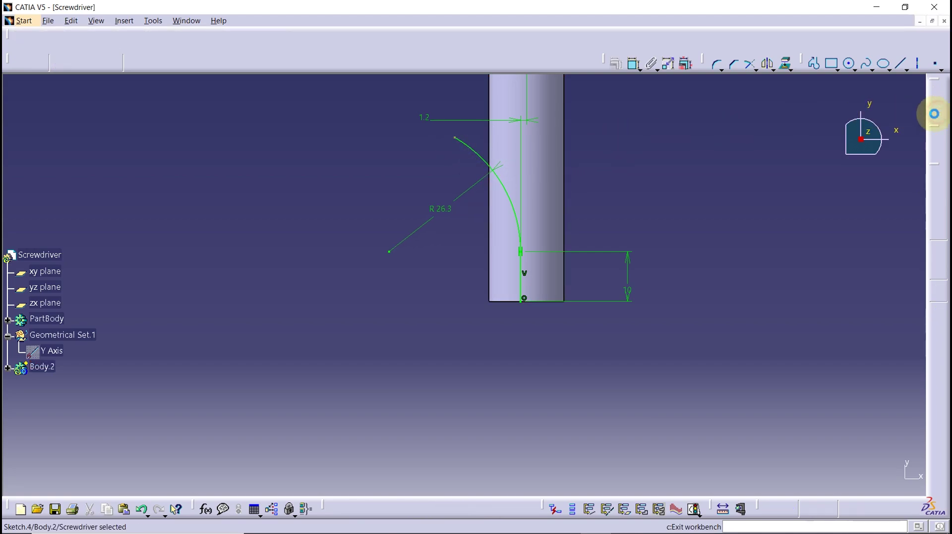
# Start a sketch on the shaft's end face and align the view normal to it
pyautogui.moveTo(620, 258)
pyautogui.mouseDown(button='middle')
pyautogui.moveTo(532, 229)
pyautogui.moveTo(542, 266)
pyautogui.moveTo(457, 298)
pyautogui.moveTo(472, 213)
pyautogui.moveTo(474, 288)
pyautogui.moveTo(487, 255)
pyautogui.mouseUp(button='middle')
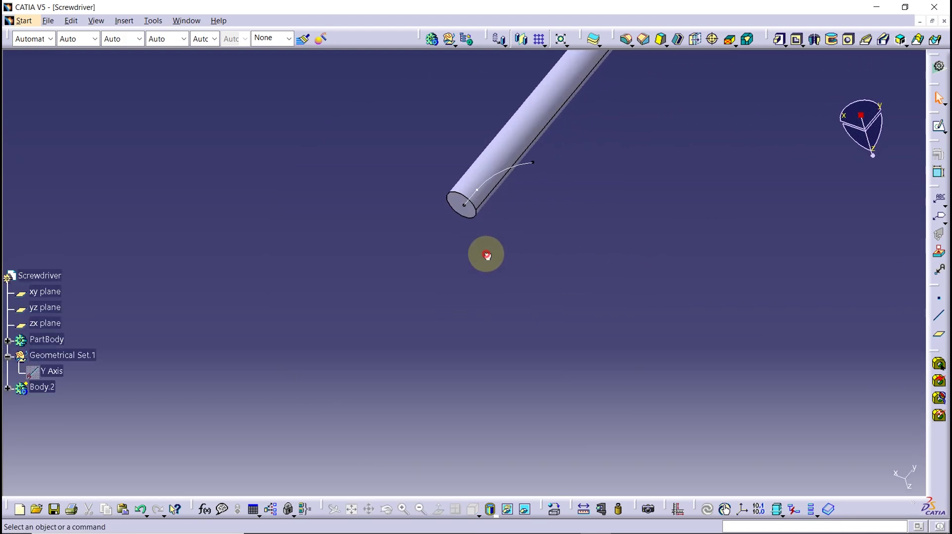
pyautogui.click(458, 205)
pyautogui.press('Return')
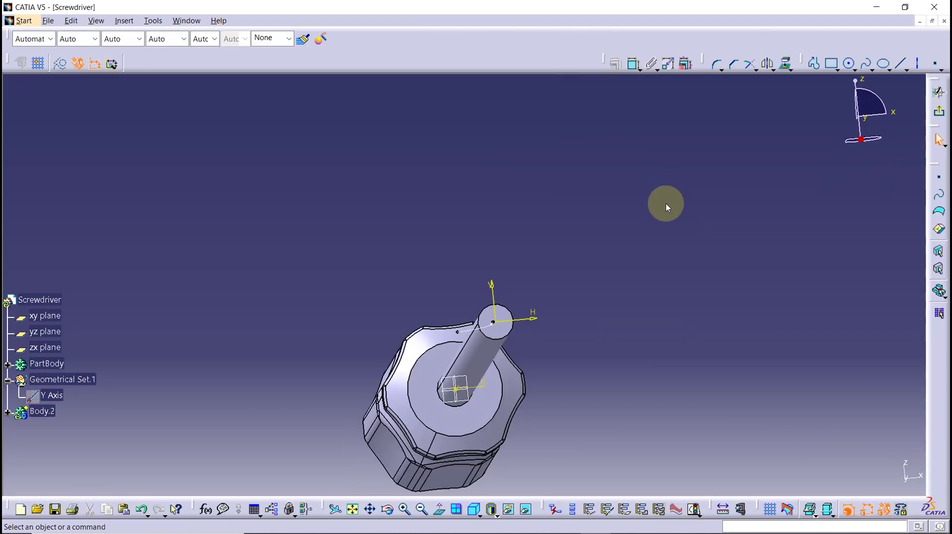
pyautogui.moveTo(495, 268)
pyautogui.mouseDown(button='middle')
pyautogui.moveTo(549, 313)
pyautogui.moveTo(549, 264)
pyautogui.moveTo(625, 235)
pyautogui.mouseUp(button='middle')
pyautogui.doubleClick(627, 234)
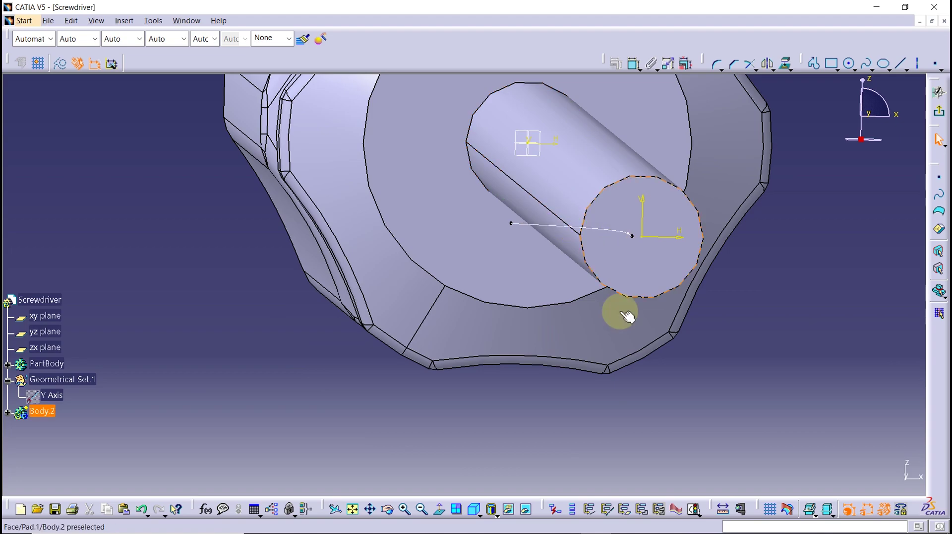
pyautogui.click(447, 509)
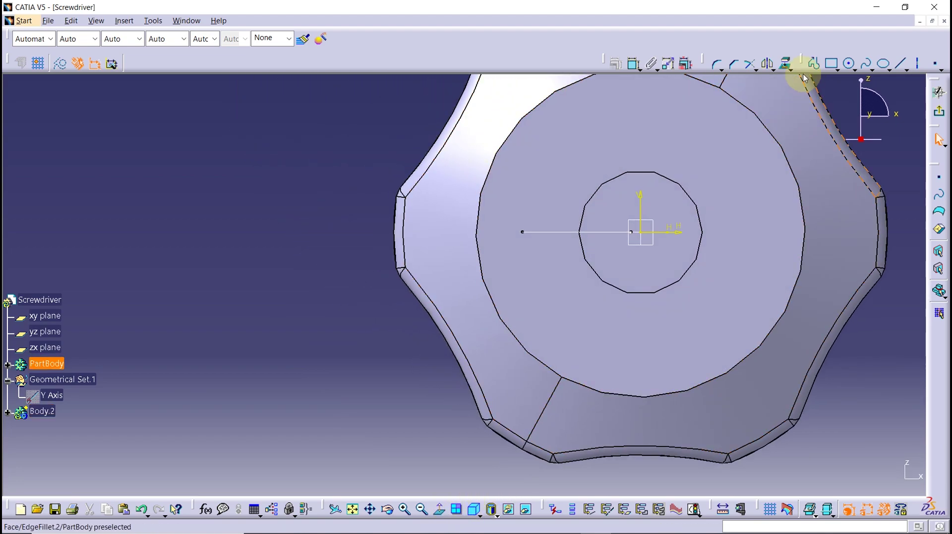
# Draw a three-point arc along the shaft circle and make it concentric with the circle
pyautogui.click(814, 64)
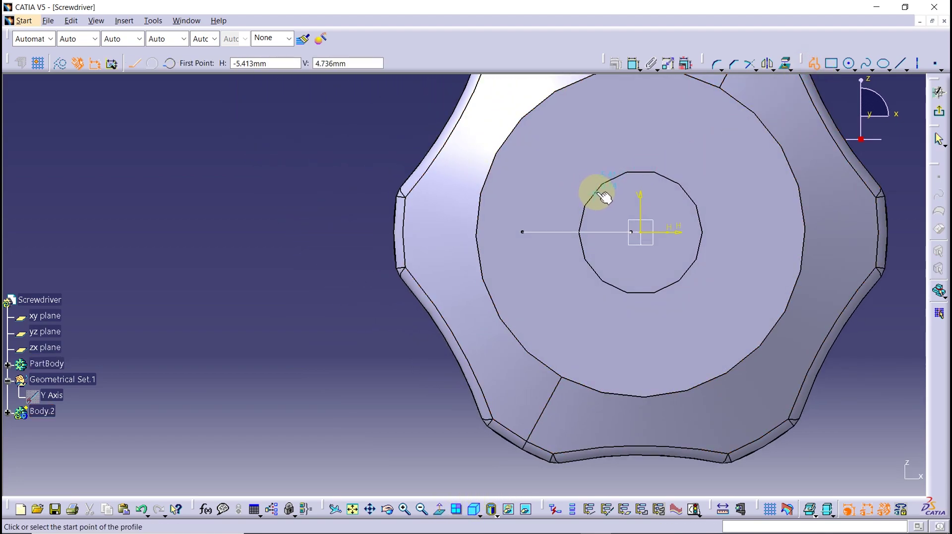
pyautogui.click(854, 68)
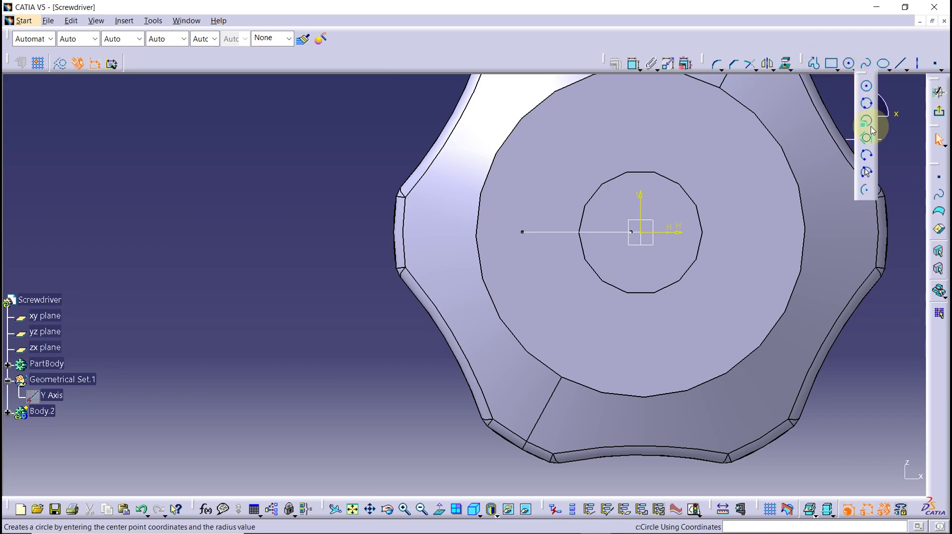
pyautogui.click(867, 174)
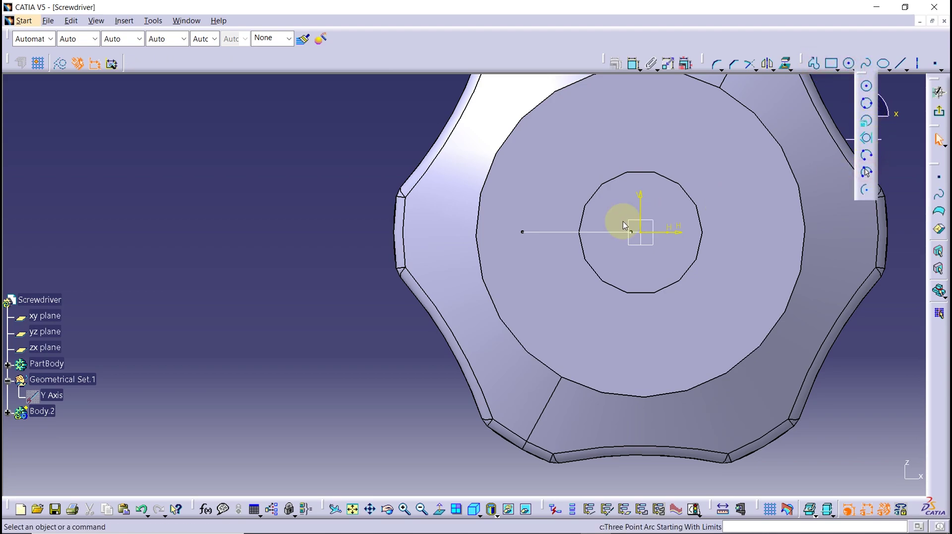
pyautogui.click(607, 283)
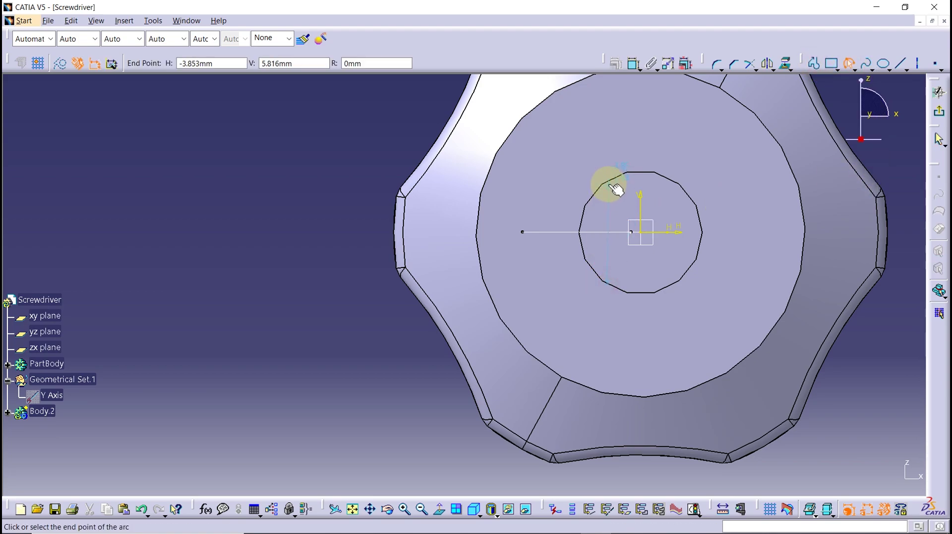
pyautogui.click(592, 212)
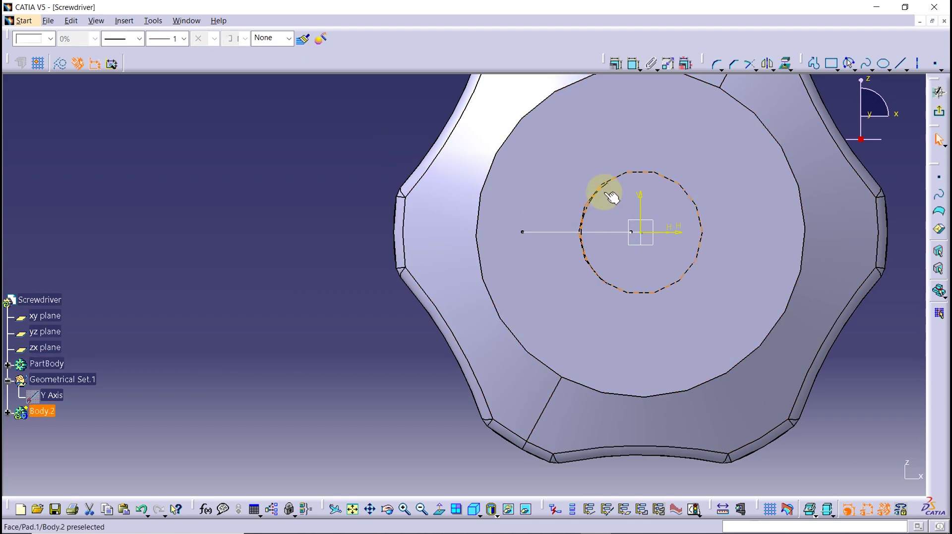
pyautogui.click(615, 177)
pyautogui.click(615, 64)
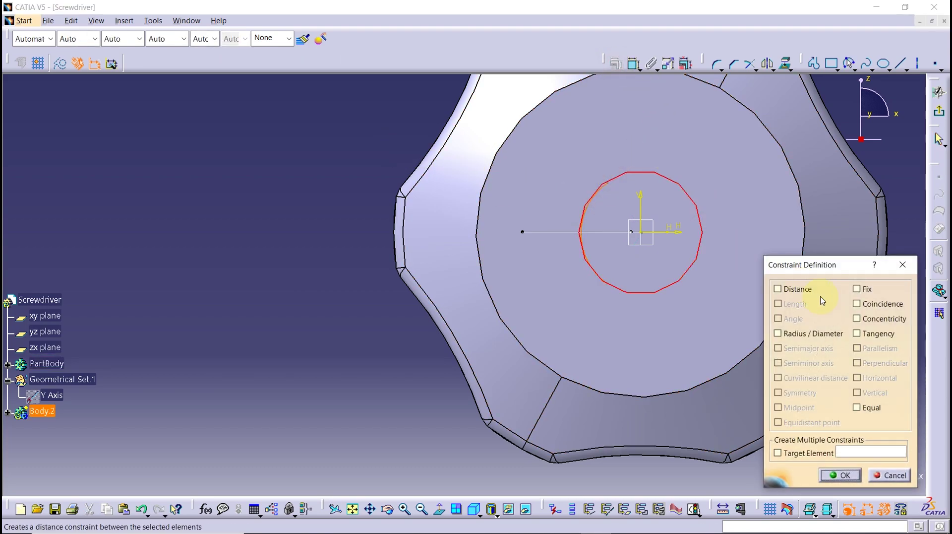
pyautogui.click(881, 320)
pyautogui.click(840, 474)
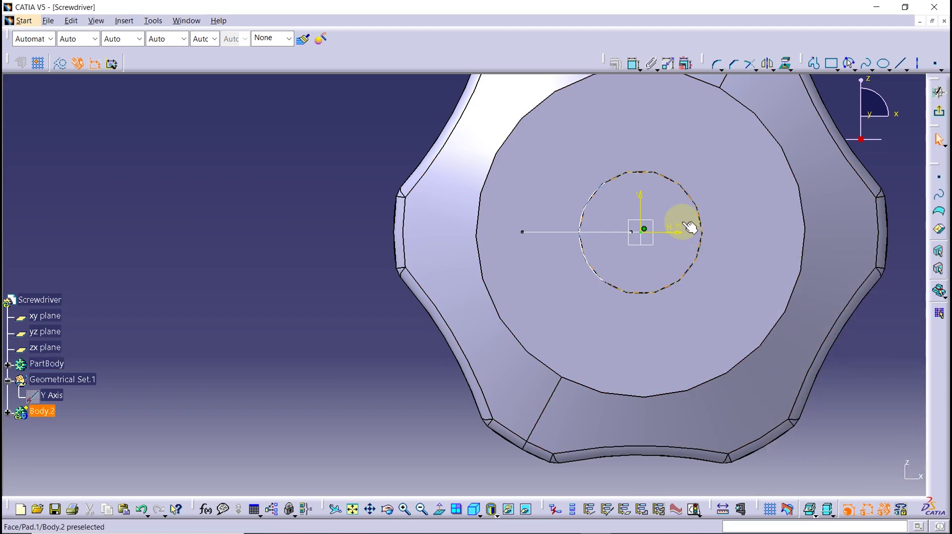
# Draw two lines from the arc ends meeting near the centre and set their angle to 96°
pyautogui.click(813, 64)
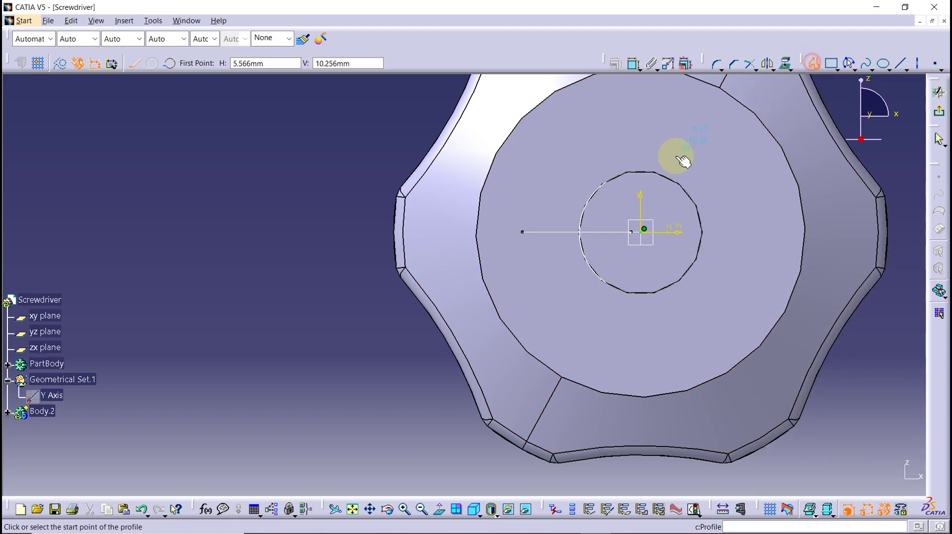
pyautogui.click(606, 182)
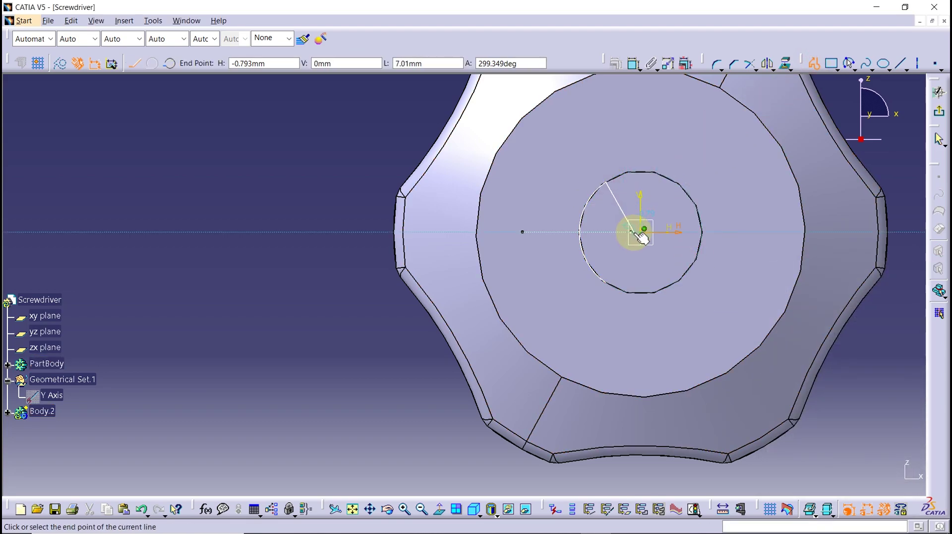
pyautogui.click(625, 229)
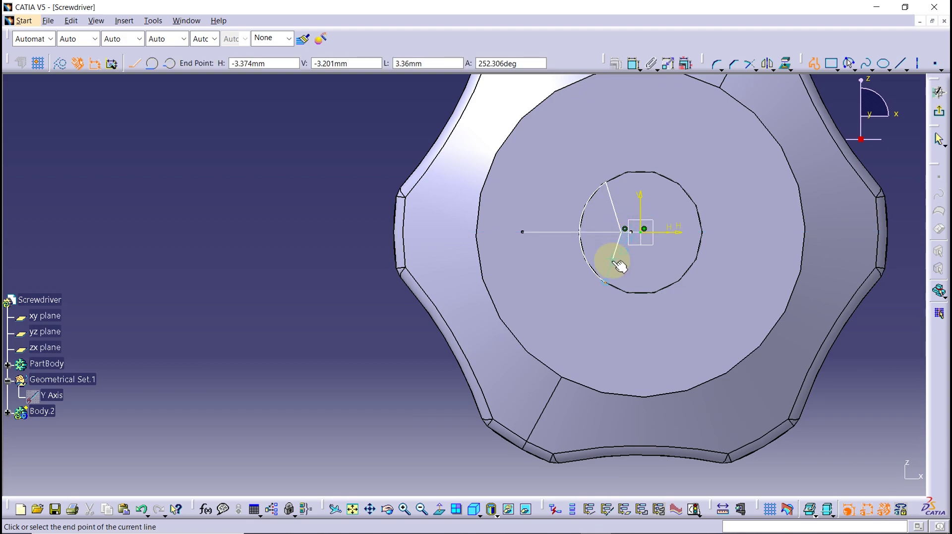
pyautogui.click(607, 281)
pyautogui.click(634, 63)
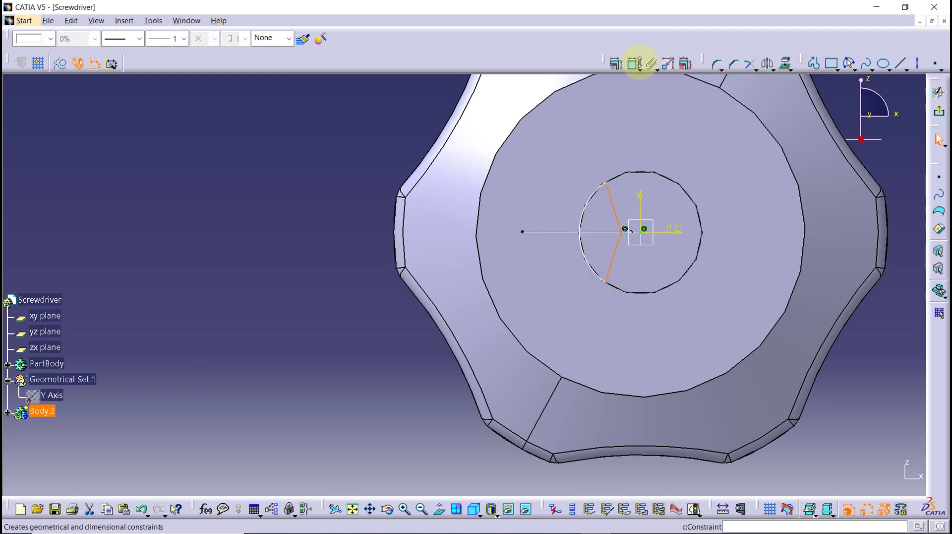
pyautogui.click(617, 211)
pyautogui.click(570, 84)
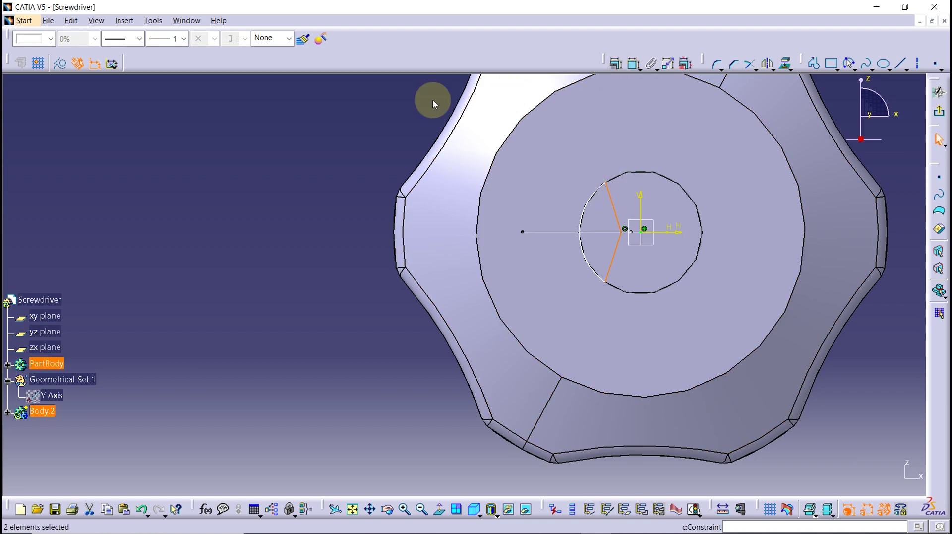
pyautogui.click(617, 249)
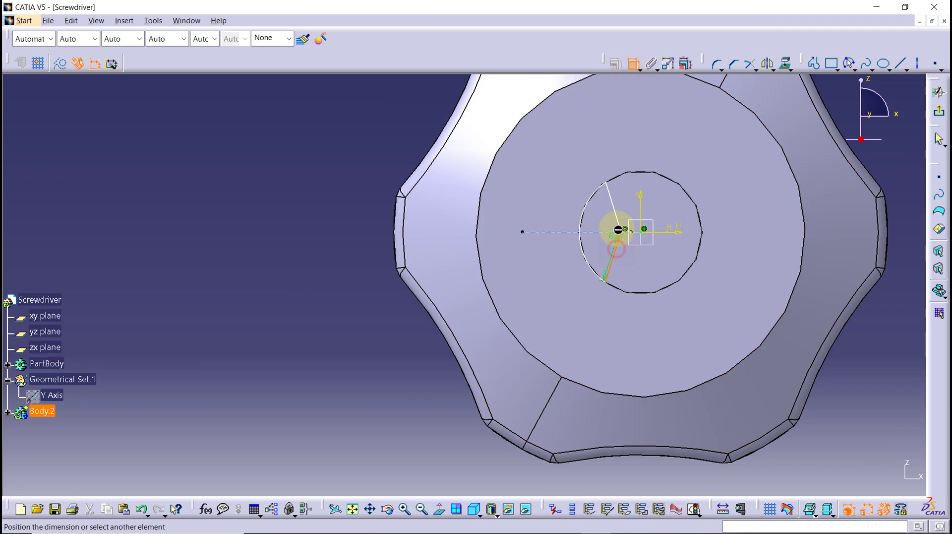
pyautogui.click(356, 221)
pyautogui.doubleClick(359, 218)
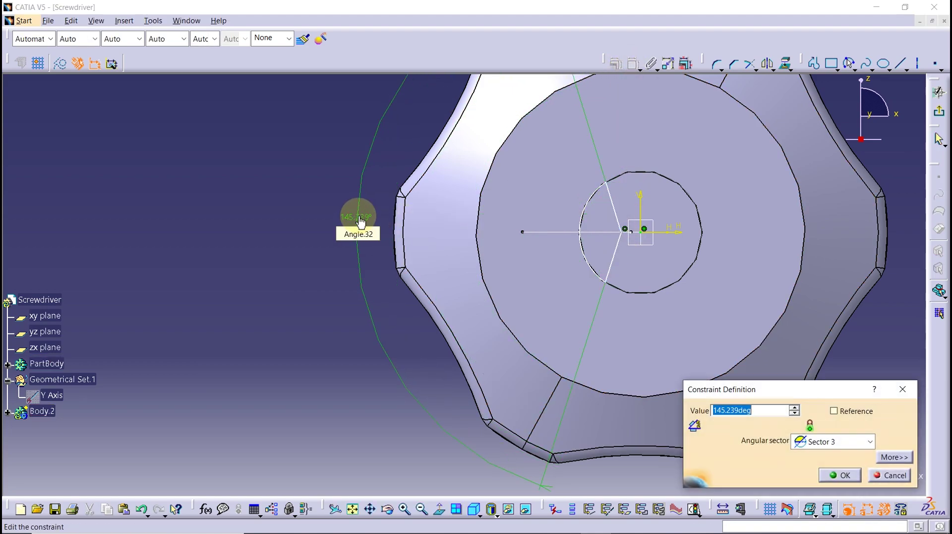
pyautogui.write('96')
pyautogui.press('Return')
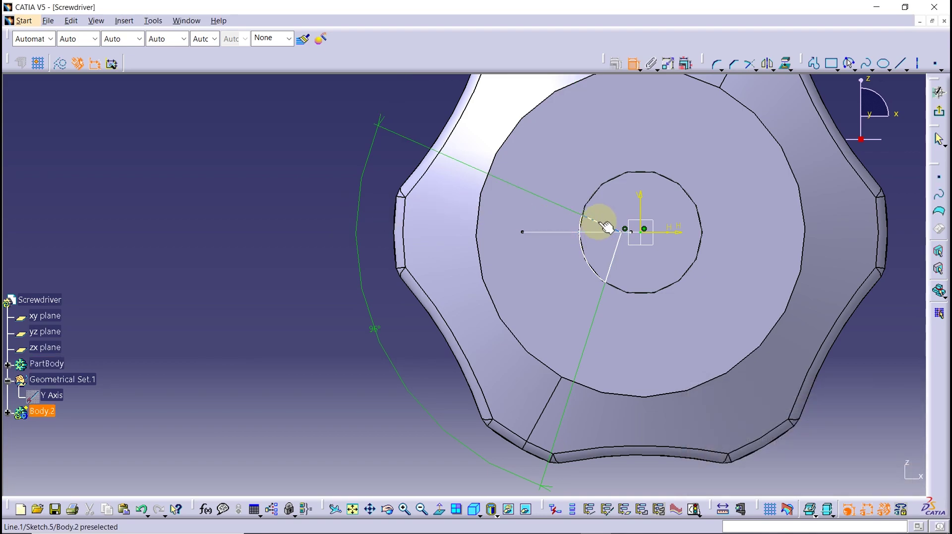
# Dimension the width to 6.3, make the profile symmetric, and make the arc coincident with the shaft circle
pyautogui.click(606, 225)
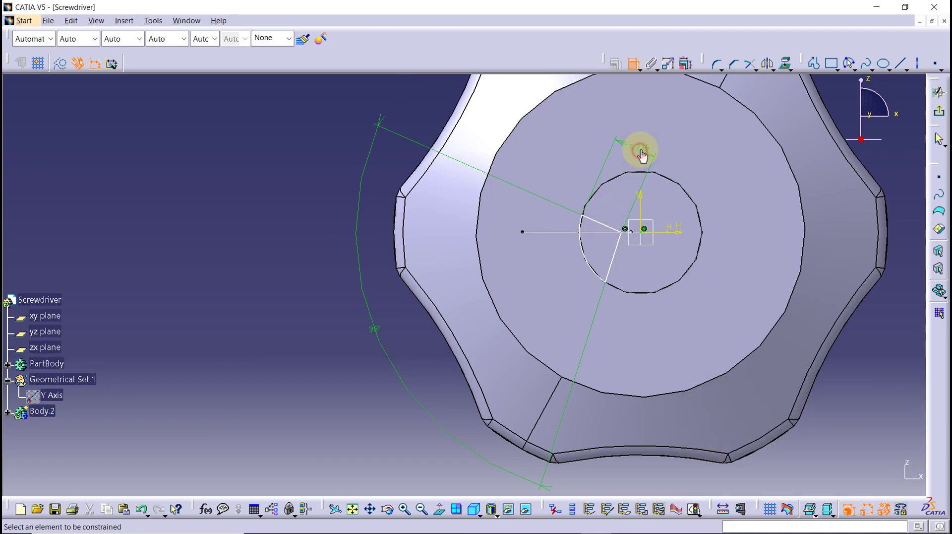
pyautogui.doubleClick(640, 151)
pyautogui.write('6.3')
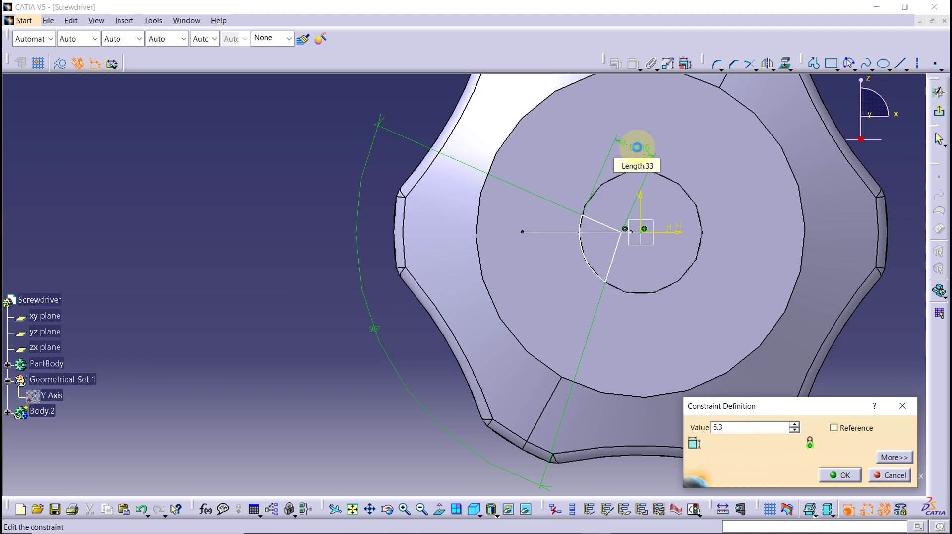
pyautogui.press('Return')
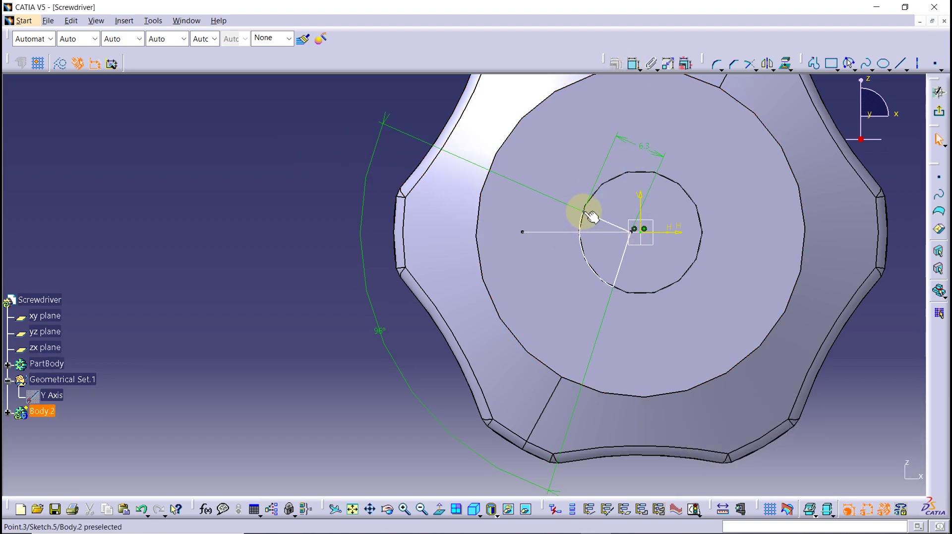
pyautogui.click(588, 212)
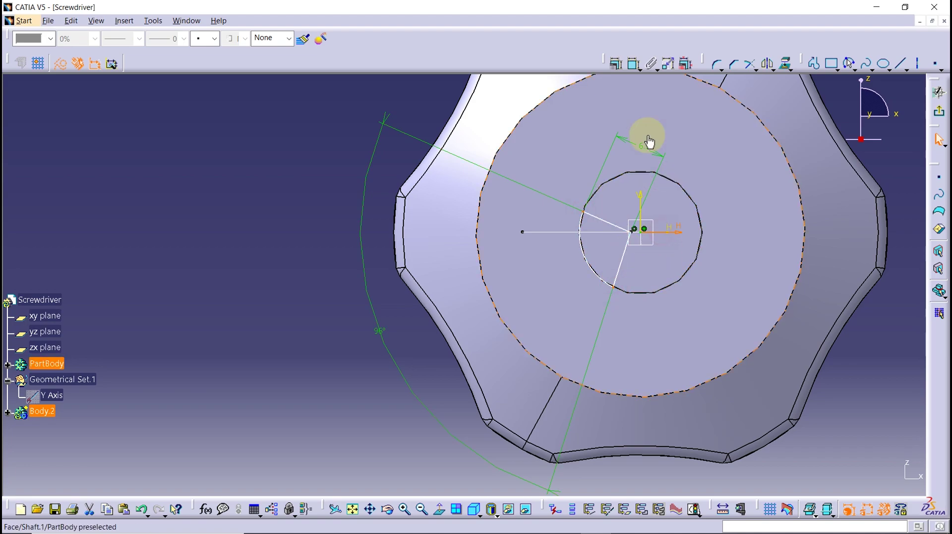
pyautogui.click(792, 393)
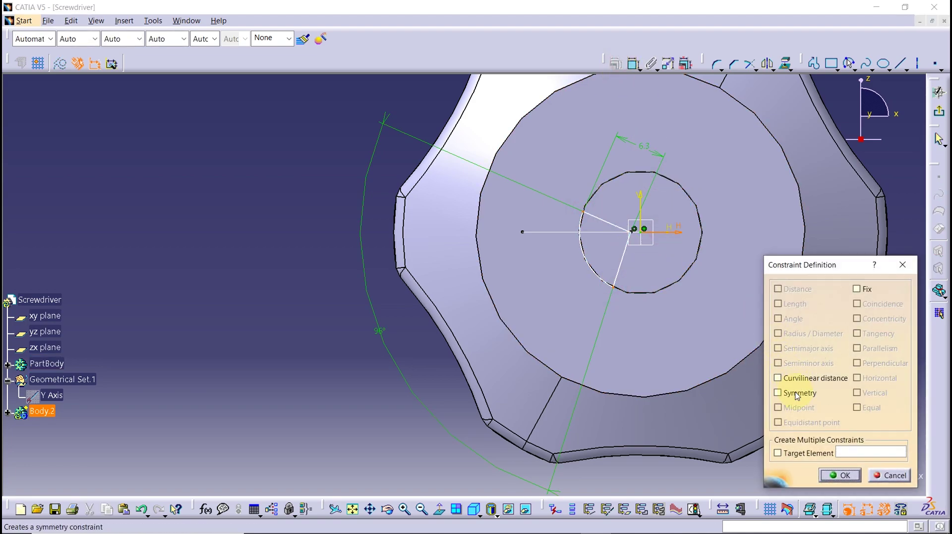
pyautogui.click(837, 475)
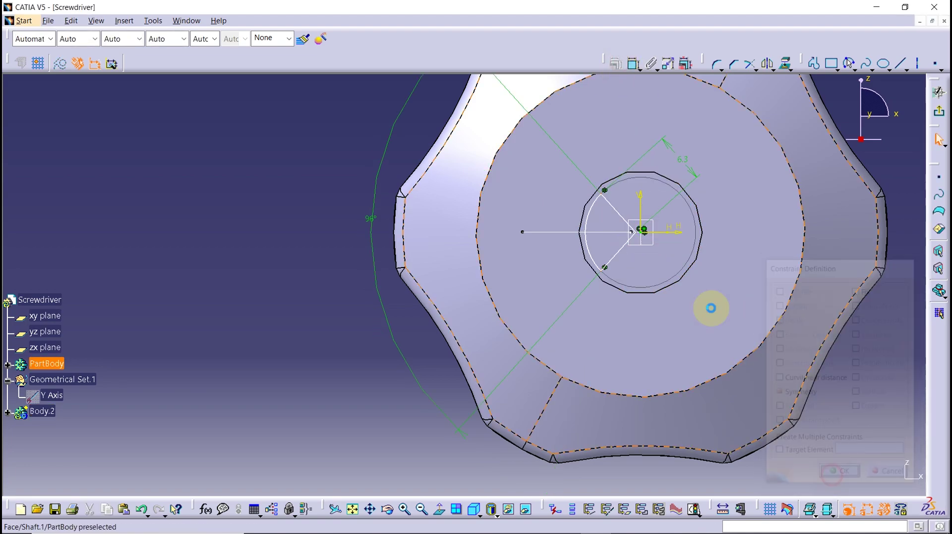
pyautogui.click(590, 207)
pyautogui.click(616, 63)
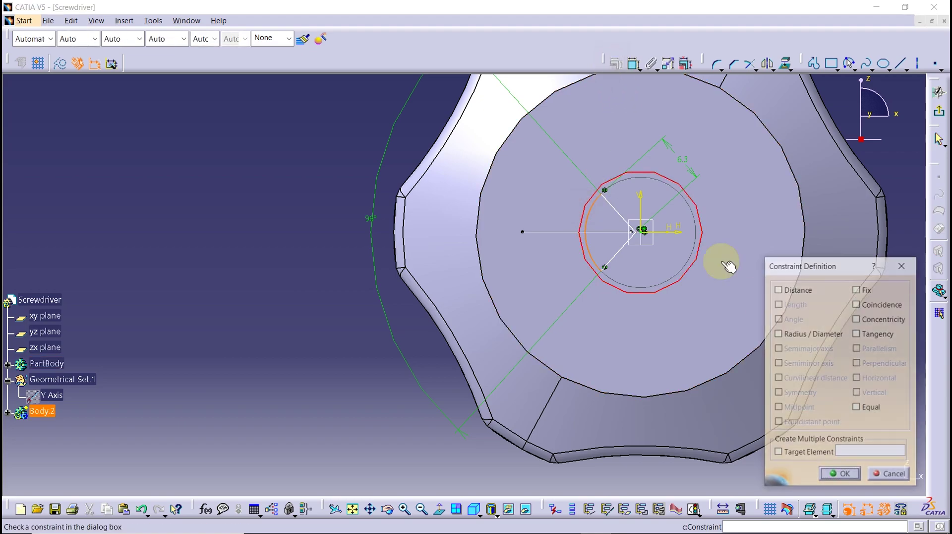
pyautogui.click(858, 303)
pyautogui.click(846, 472)
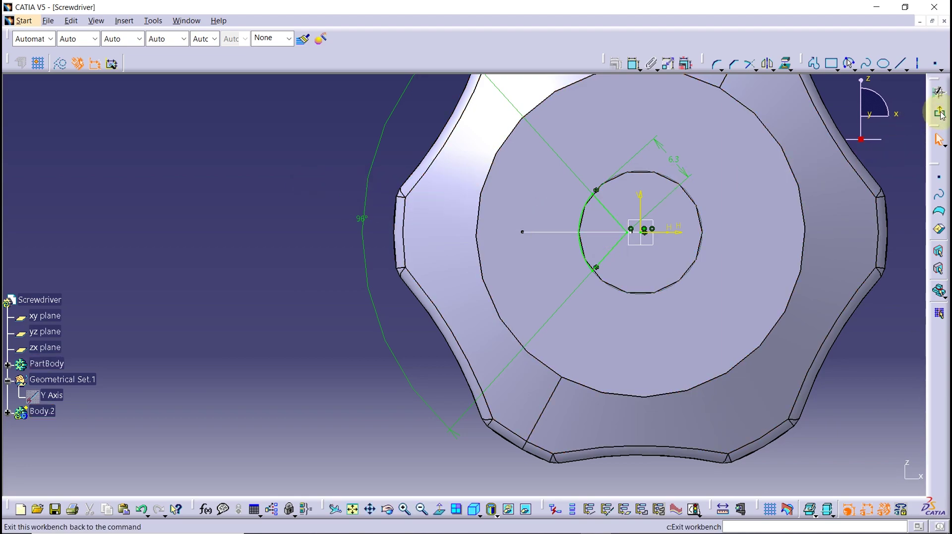
# Cut a slot sweeping Sketch.5 along Sketch.4 to form the tapered blade tip
pyautogui.click(941, 115)
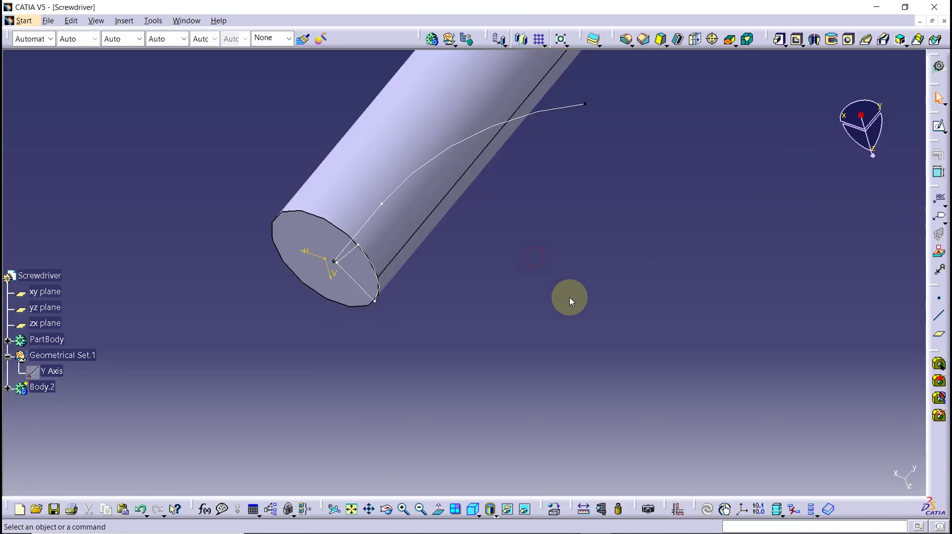
pyautogui.moveTo(570, 296)
pyautogui.mouseDown(button='middle')
pyautogui.moveTo(580, 265)
pyautogui.moveTo(536, 219)
pyautogui.moveTo(531, 266)
pyautogui.moveTo(493, 255)
pyautogui.moveTo(678, 294)
pyautogui.mouseUp(button='middle')
pyautogui.click(885, 41)
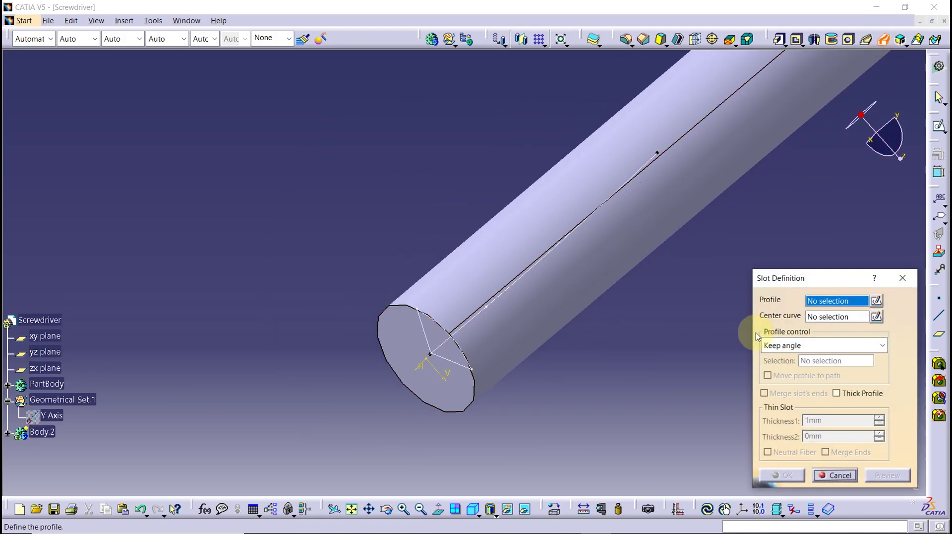
pyautogui.click(465, 367)
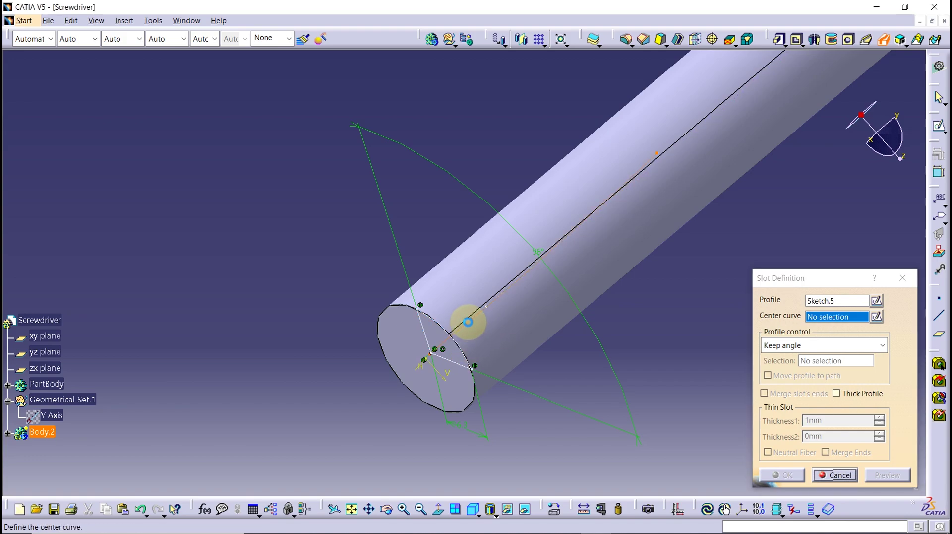
pyautogui.click(470, 323)
pyautogui.moveTo(548, 336)
pyautogui.mouseDown(button='middle')
pyautogui.moveTo(510, 278)
pyautogui.moveTo(613, 348)
pyautogui.mouseUp(button='middle')
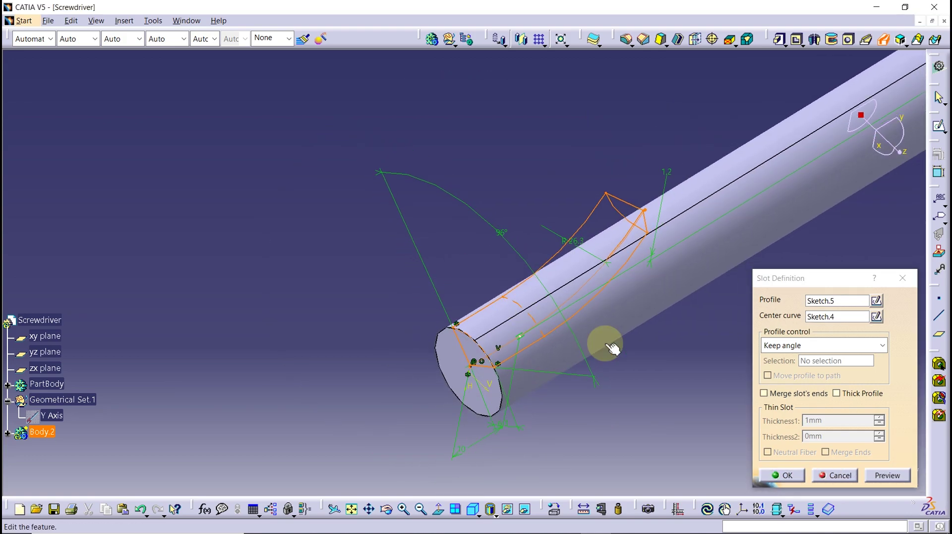
pyautogui.click(783, 475)
pyautogui.moveTo(653, 397)
pyautogui.mouseDown(button='middle')
pyautogui.moveTo(584, 340)
pyautogui.moveTo(446, 283)
pyautogui.moveTo(461, 319)
pyautogui.moveTo(505, 340)
pyautogui.moveTo(453, 334)
pyautogui.moveTo(576, 297)
pyautogui.moveTo(719, 195)
pyautogui.mouseUp(button='middle')
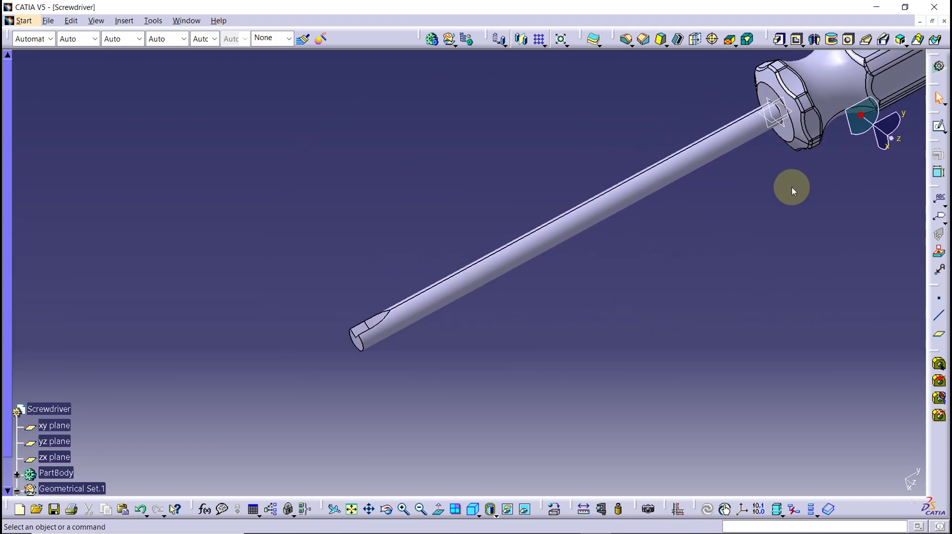
# Start a sketch on the xy plane and draw a closed triangular profile at the shaft tip
pyautogui.click(772, 118)
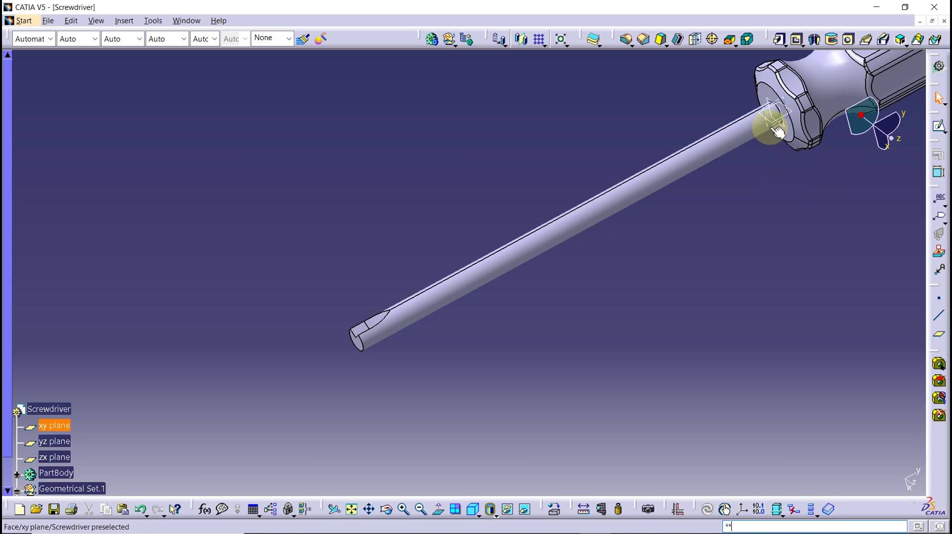
pyautogui.click(939, 128)
pyautogui.moveTo(496, 435)
pyautogui.mouseDown(button='middle')
pyautogui.moveTo(520, 413)
pyautogui.moveTo(526, 383)
pyautogui.mouseUp(button='middle')
pyautogui.click(814, 66)
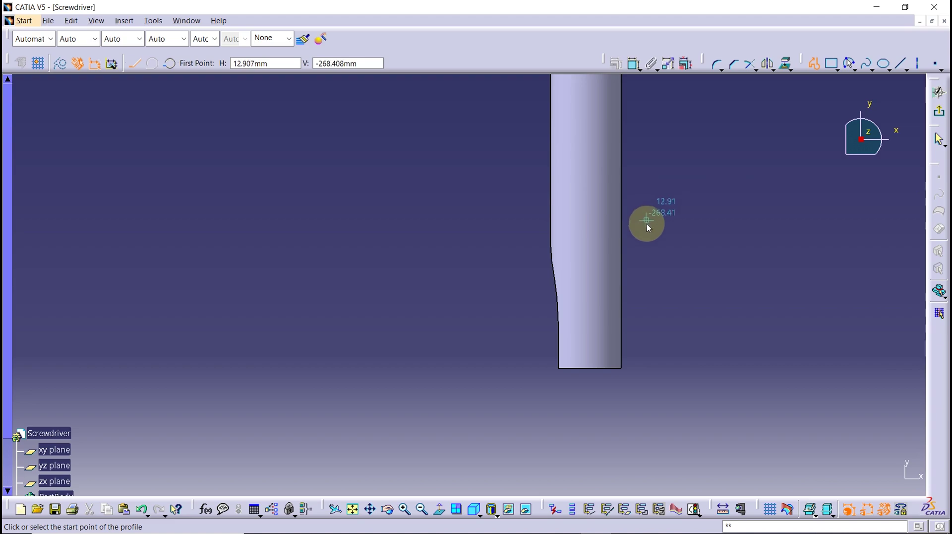
pyautogui.click(577, 368)
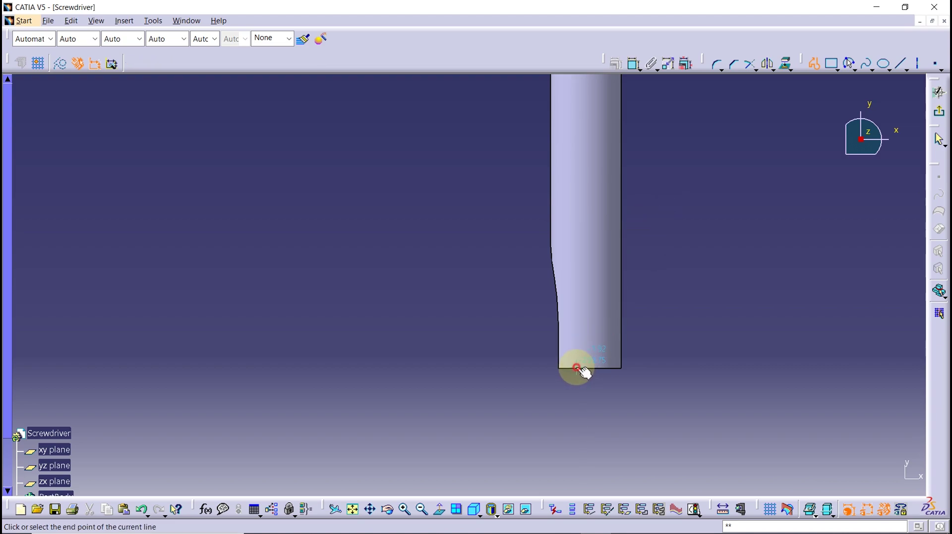
pyautogui.click(500, 367)
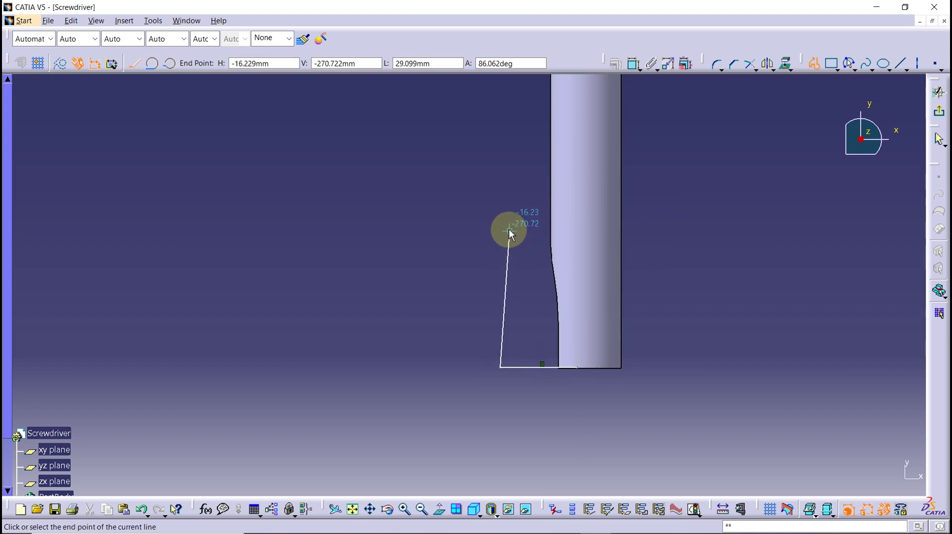
pyautogui.click(500, 210)
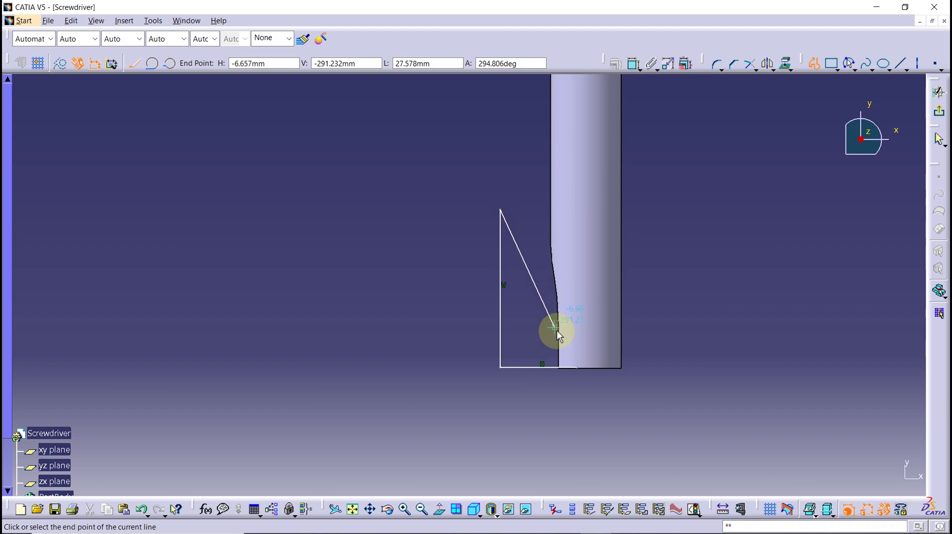
pyautogui.click(577, 368)
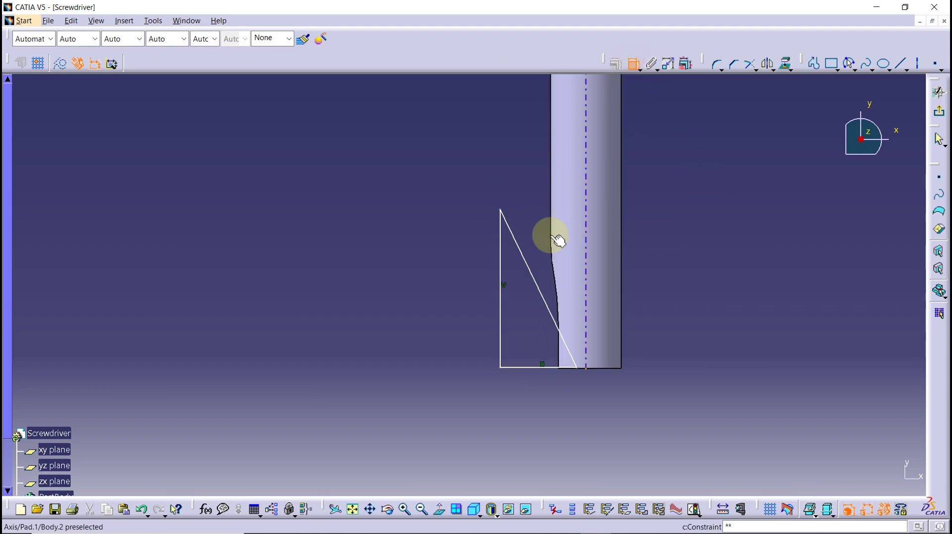
# Dimension the triangle's diagonal line to a 19.375° angle
pyautogui.click(526, 260)
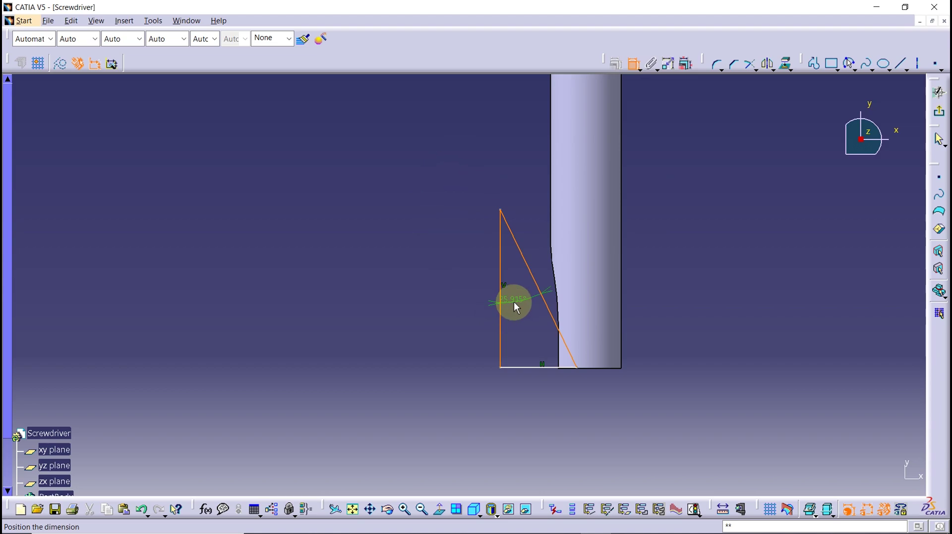
pyautogui.doubleClick(520, 304)
pyautogui.write('19.')
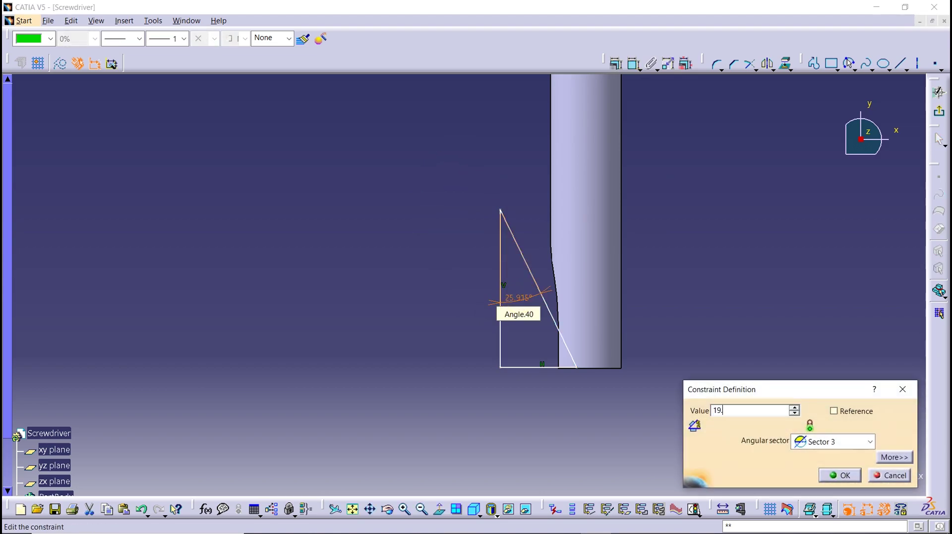
pyautogui.write('375deg')
pyautogui.press('Return')
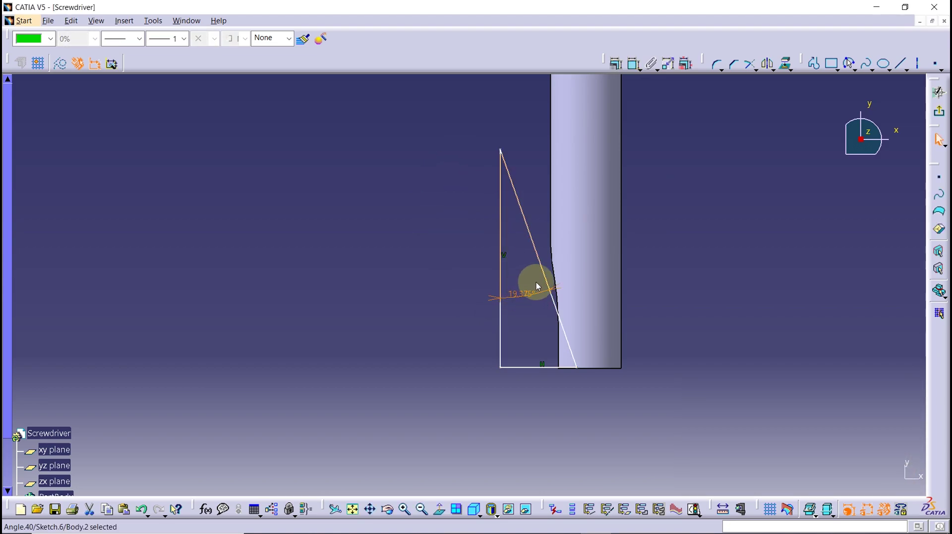
pyautogui.moveTo(567, 382); pyautogui.dragTo(784, 156, button='middle')
pyautogui.click(785, 155)
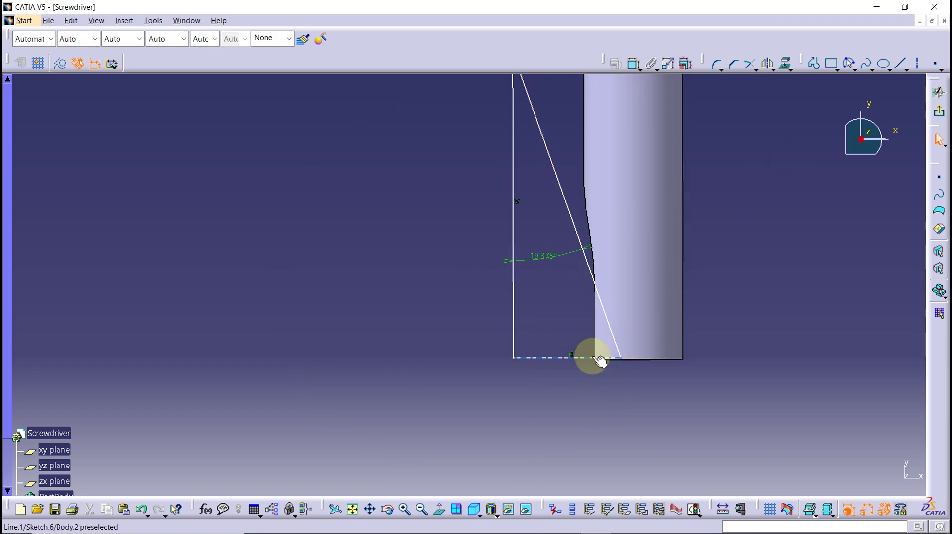
pyautogui.press('Escape')
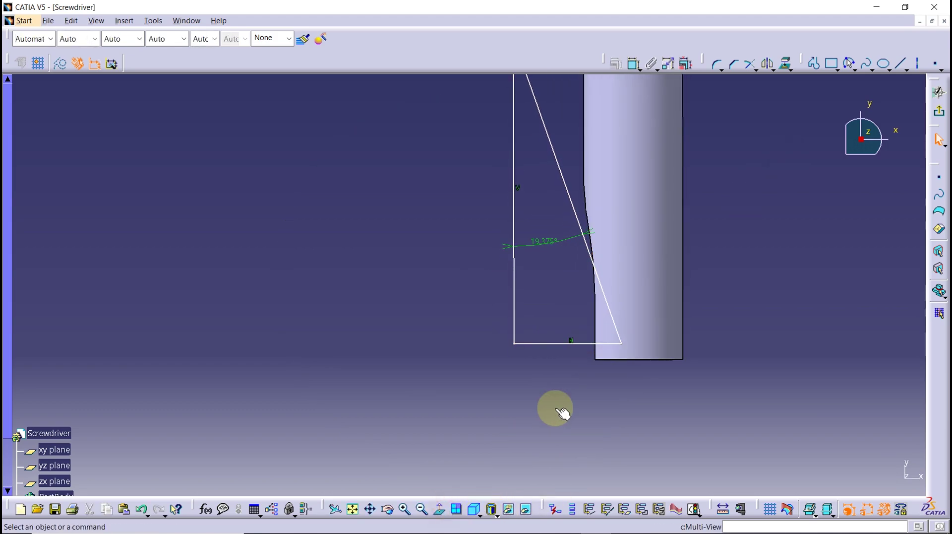
# Make the triangle's bottom line coincident with the shaft end
pyautogui.click(575, 349)
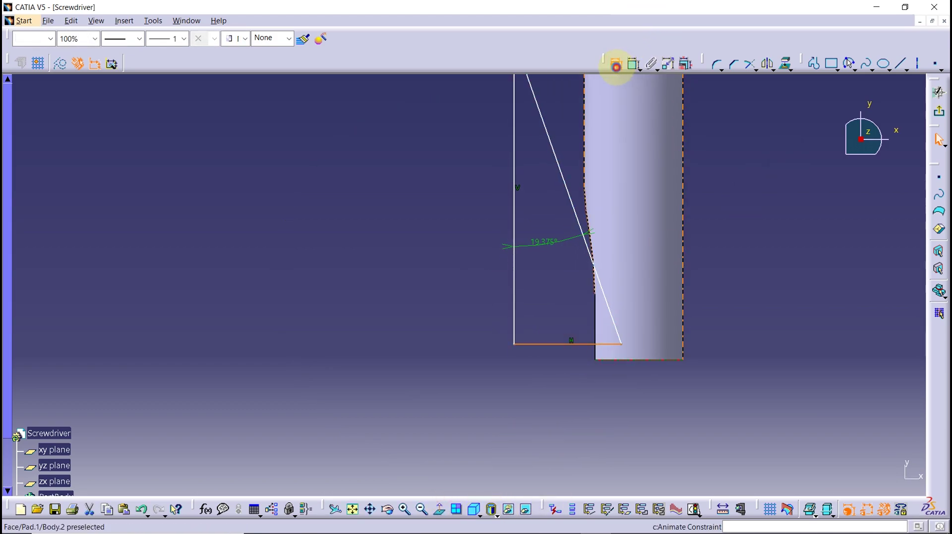
pyautogui.click(617, 64)
pyautogui.click(868, 302)
pyautogui.click(840, 475)
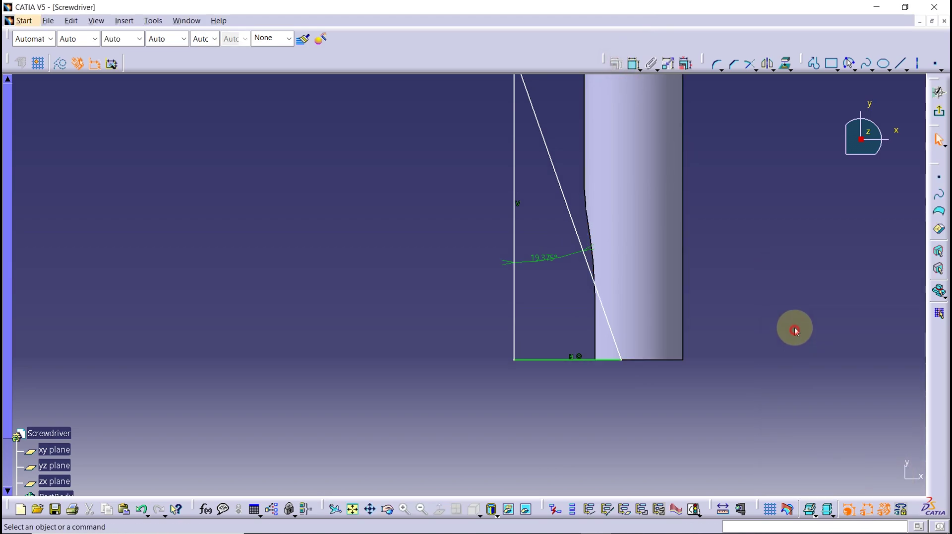
# Dimension the bottom edge offset at 3.3, then exit the sketch to the 3D part
pyautogui.click(634, 64)
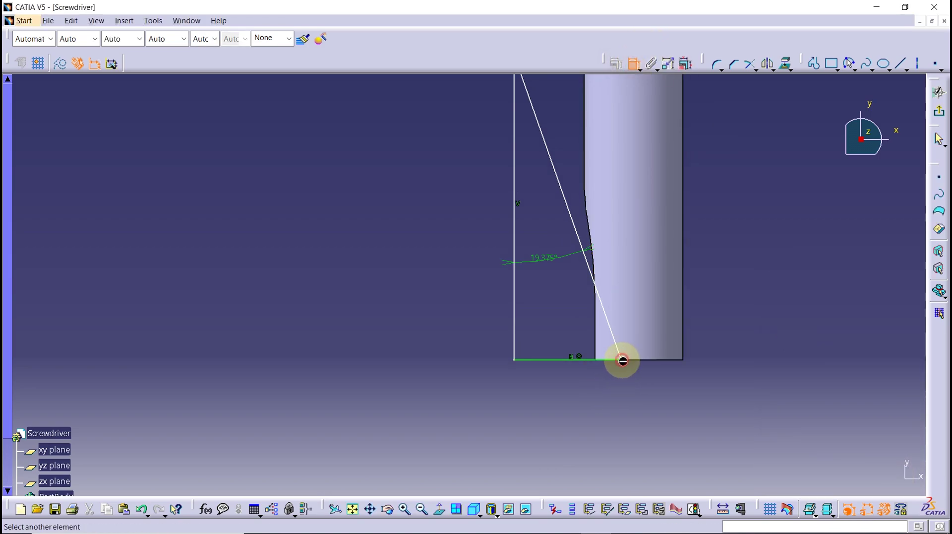
pyautogui.click(598, 347)
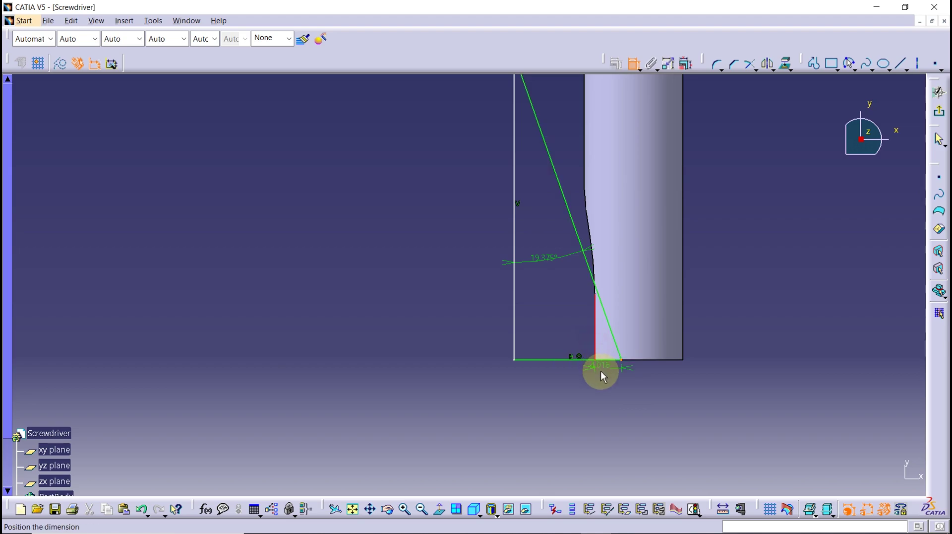
pyautogui.doubleClick(556, 385)
pyautogui.write('3.3')
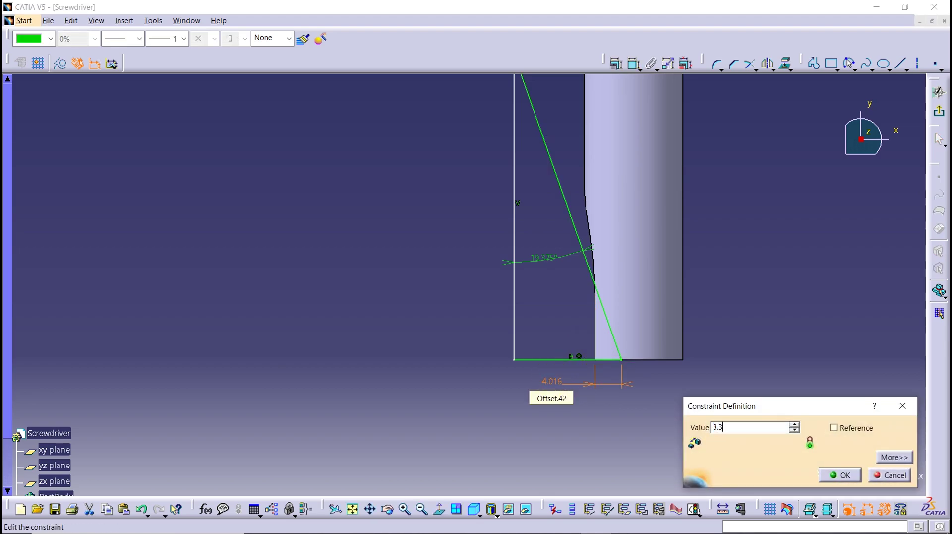
pyautogui.press('Return')
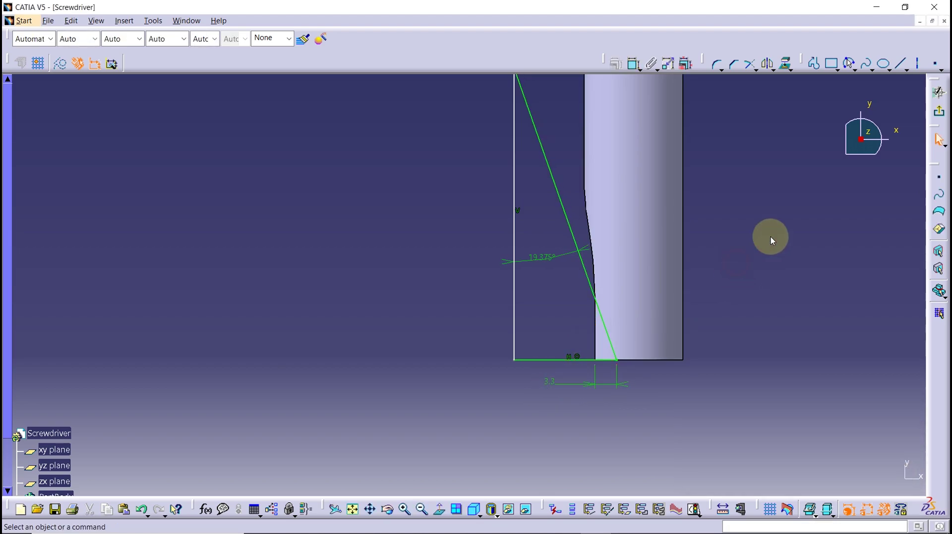
pyautogui.click(942, 111)
pyautogui.moveTo(771, 206)
pyautogui.mouseDown(button='middle')
pyautogui.moveTo(622, 170)
pyautogui.moveTo(823, 67)
pyautogui.mouseUp(button='middle')
# Create Groove.1 revolving Sketch.6 a full 360° about the Y axis
pyautogui.click(833, 40)
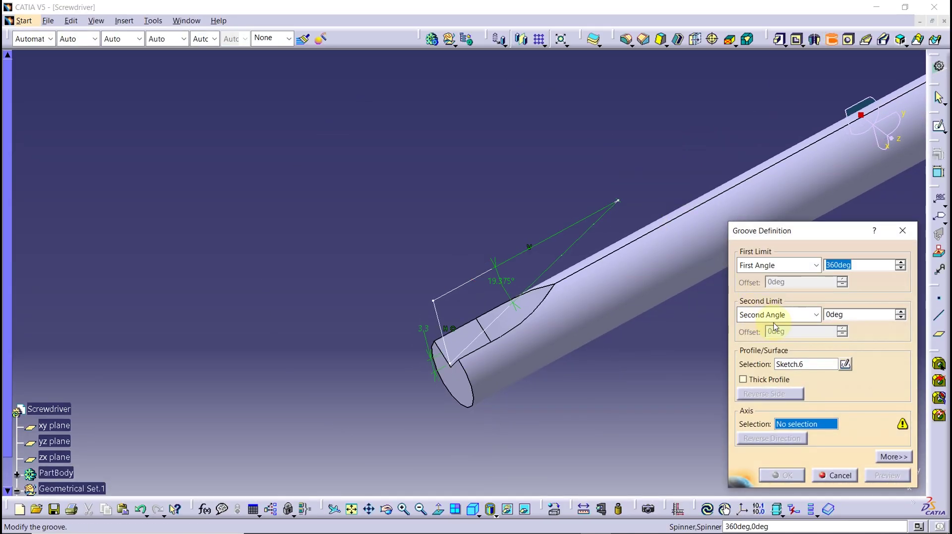
pyautogui.rightClick(807, 431)
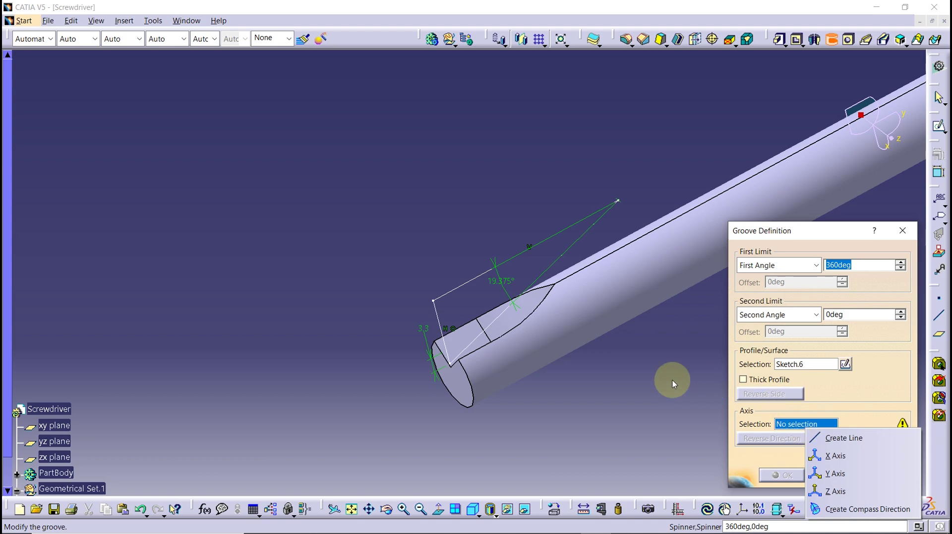
pyautogui.click(835, 473)
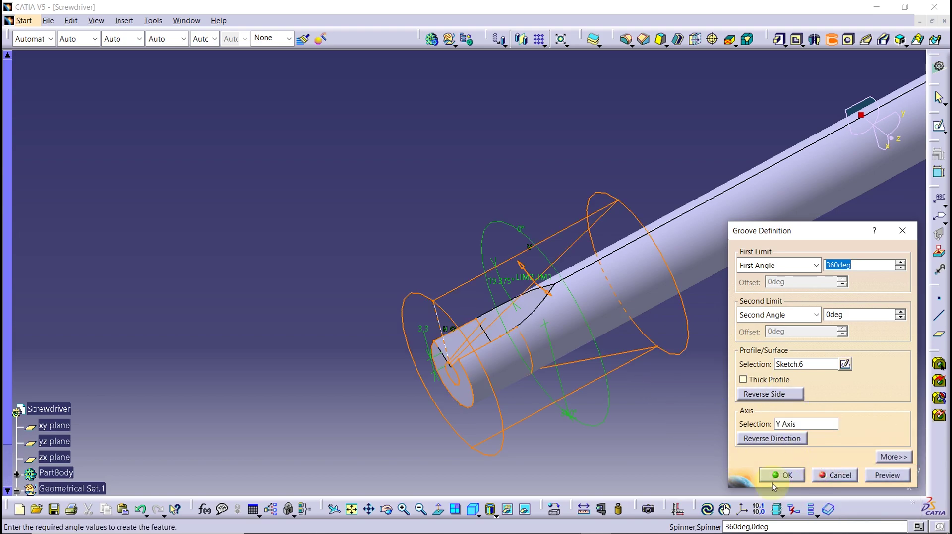
pyautogui.click(792, 476)
pyautogui.moveTo(558, 310)
pyautogui.mouseDown(button='middle')
pyautogui.moveTo(544, 236)
pyautogui.moveTo(582, 290)
pyautogui.moveTo(605, 273)
pyautogui.moveTo(561, 276)
pyautogui.mouseUp(button='middle')
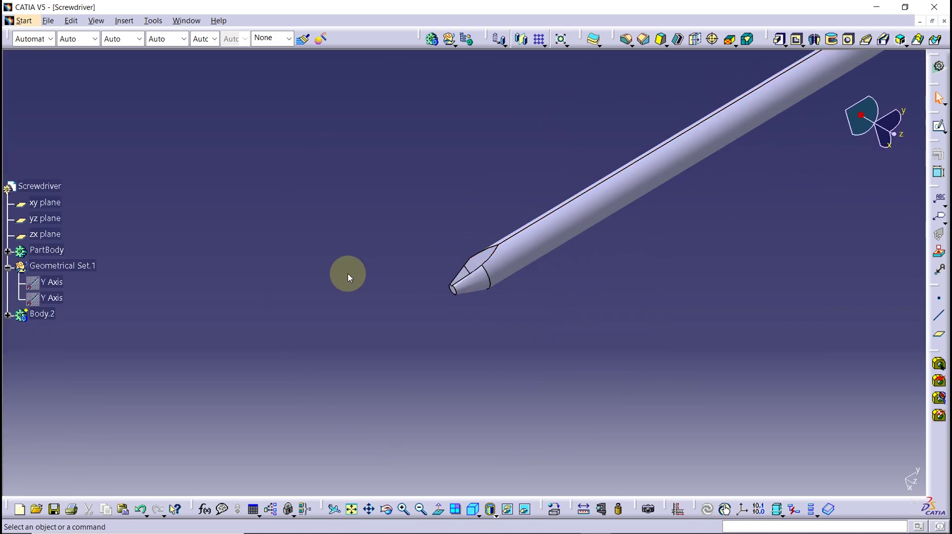
# Expand Body.2 in the tree and collapse Slot.1 and Pad.1
pyautogui.click(8, 356)
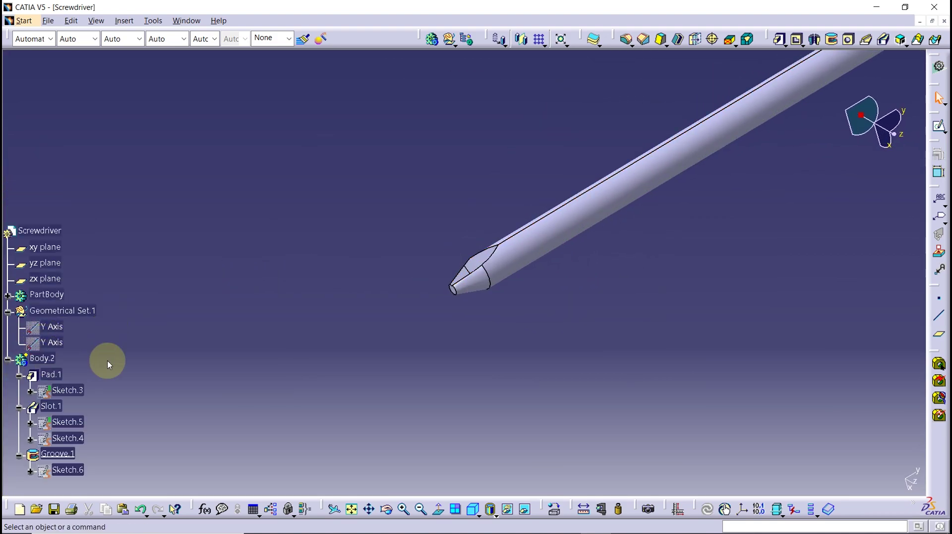
pyautogui.click(18, 361)
pyautogui.click(19, 330)
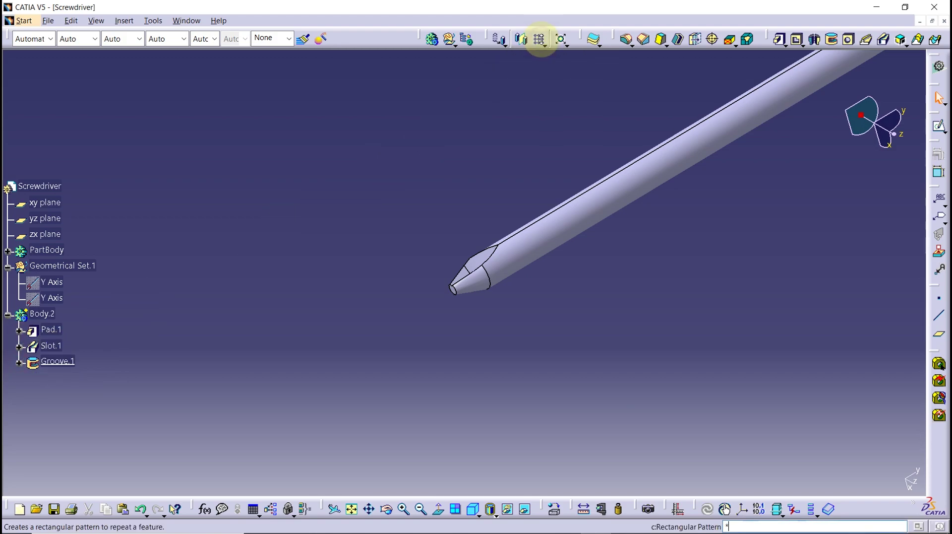
# Circular-pattern Slot.1 with 5 instances over 360° about the Y axis
pyautogui.click(554, 73)
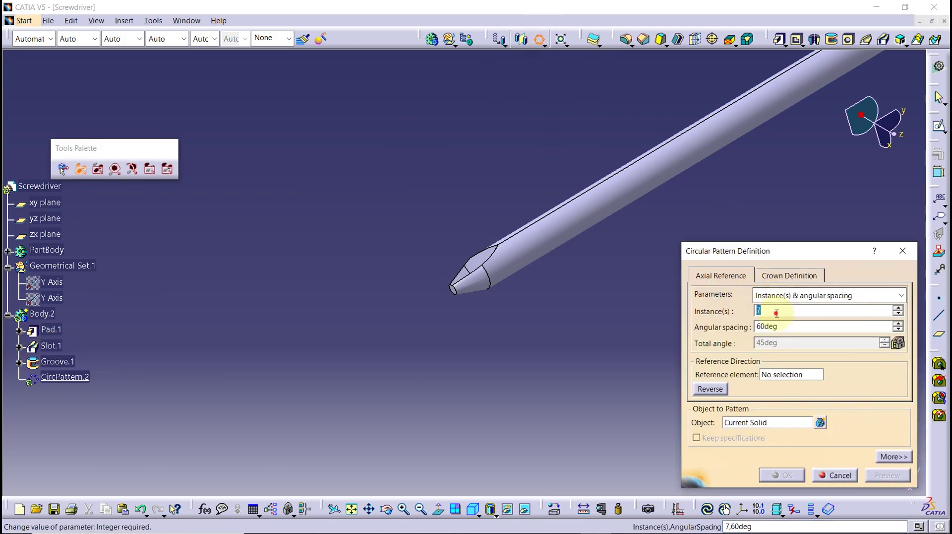
pyautogui.click(774, 295)
pyautogui.click(774, 321)
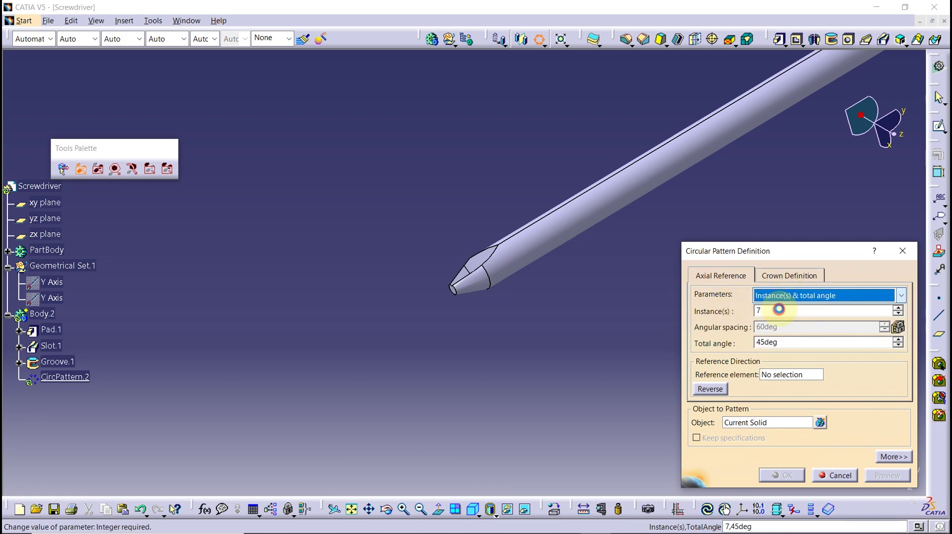
pyautogui.click(782, 341)
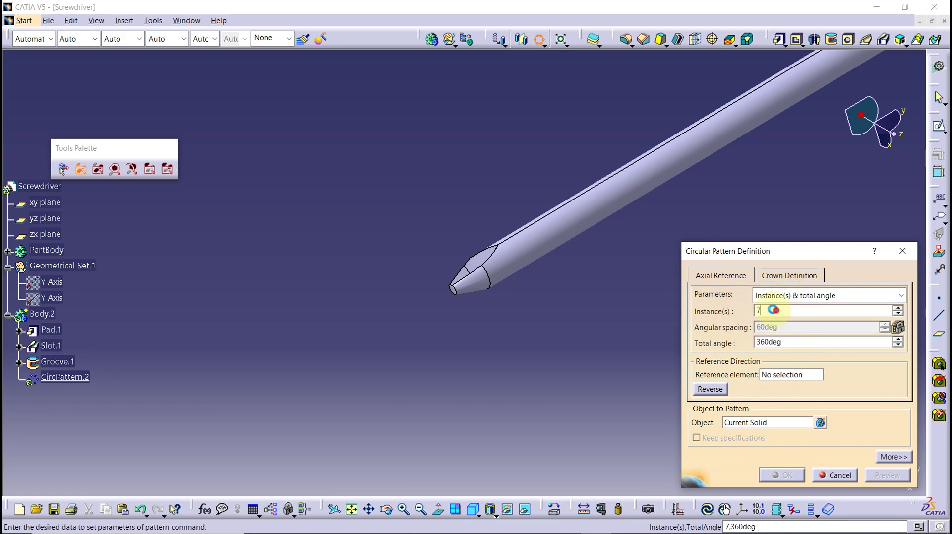
pyautogui.click(824, 310)
pyautogui.write('5')
pyautogui.rightClick(776, 376)
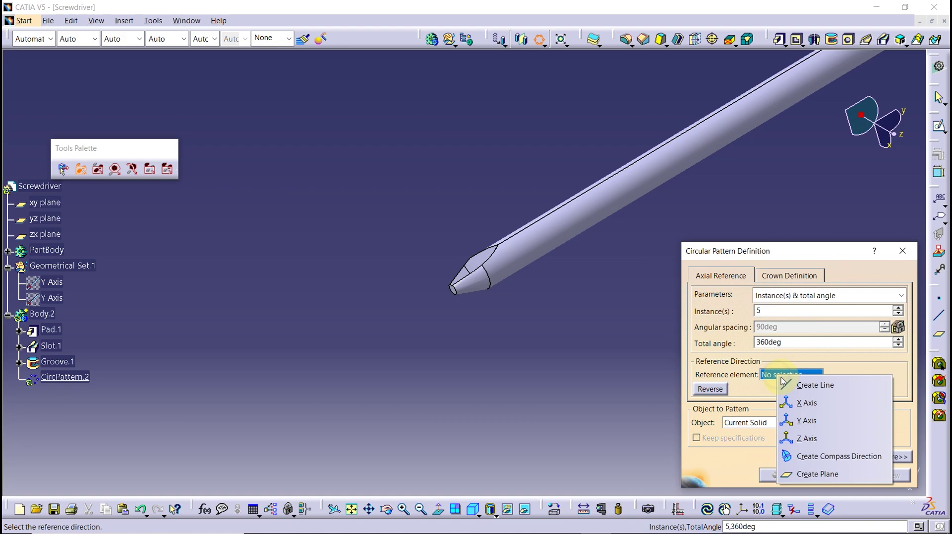
pyautogui.click(798, 420)
pyautogui.click(738, 421)
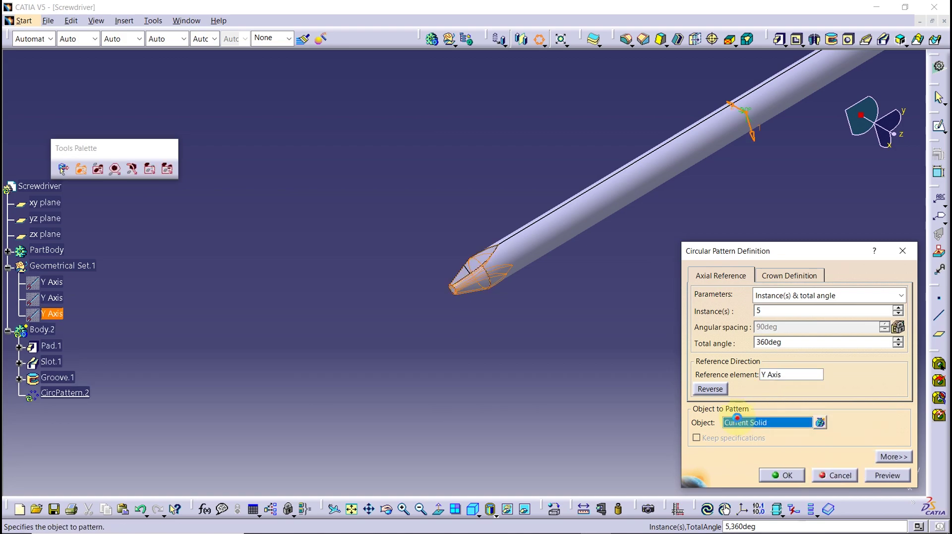
pyautogui.click(52, 362)
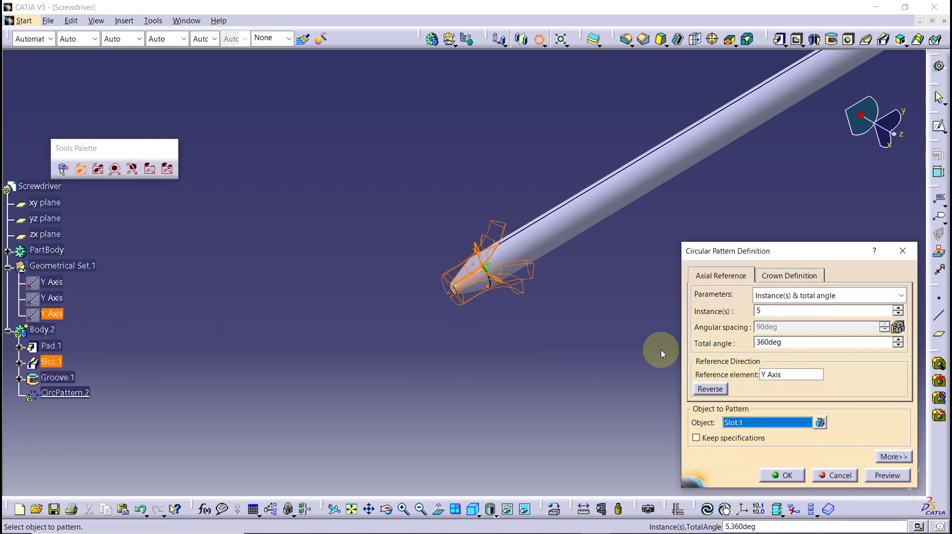
pyautogui.click(782, 474)
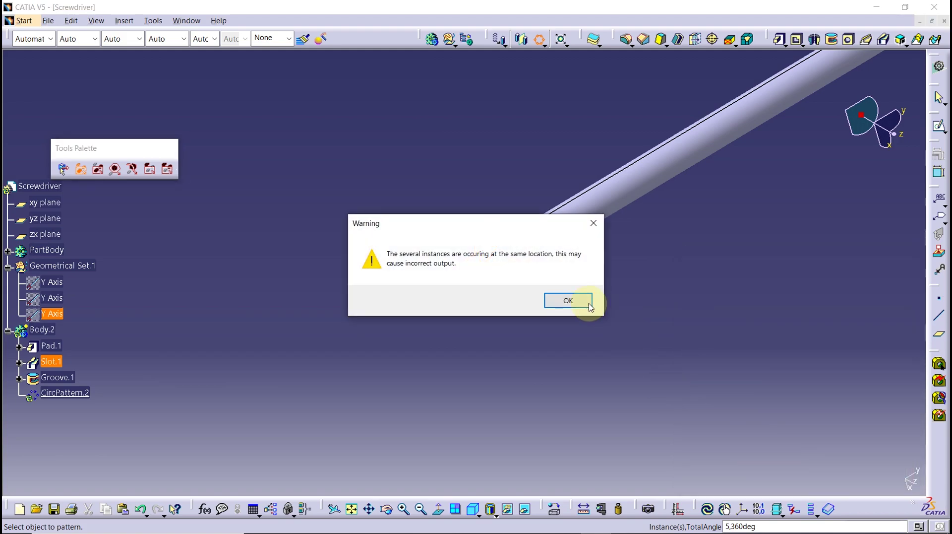
pyautogui.click(576, 300)
pyautogui.moveTo(465, 308)
pyautogui.mouseDown(button='middle')
pyautogui.moveTo(606, 244)
pyautogui.moveTo(442, 329)
pyautogui.moveTo(442, 249)
pyautogui.moveTo(467, 276)
pyautogui.moveTo(440, 297)
pyautogui.moveTo(623, 282)
pyautogui.mouseUp(button='middle')
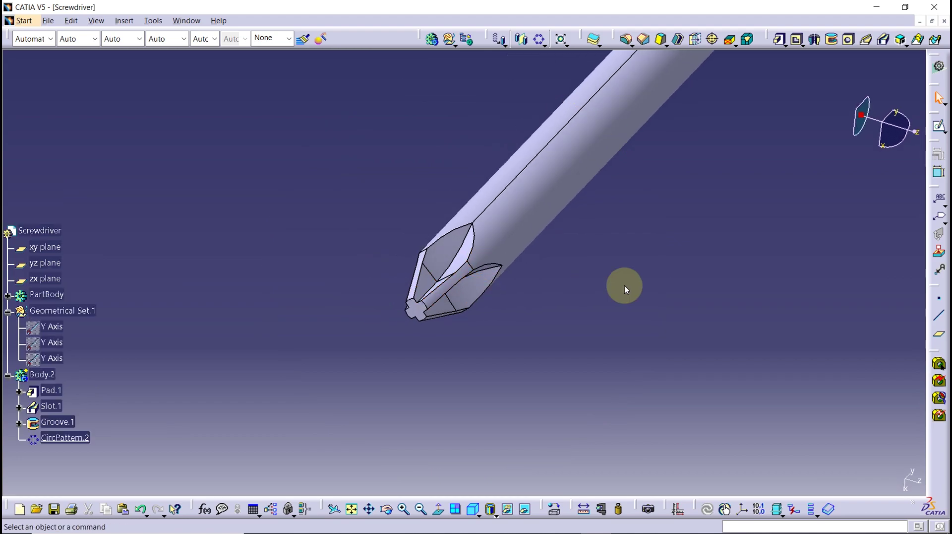
# Start a 0.5 mm edge fillet and select the first edges of the Phillips tip
pyautogui.click(628, 42)
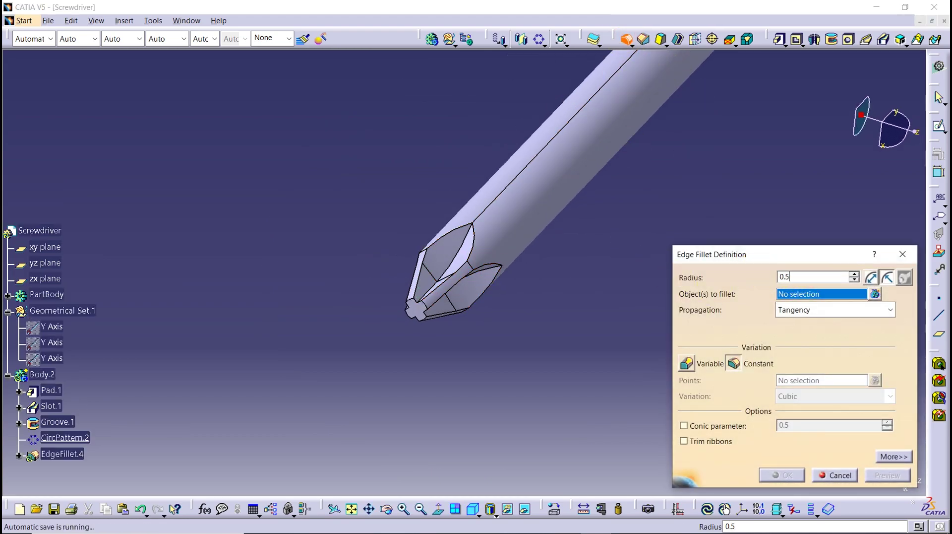
pyautogui.moveTo(450, 309)
pyautogui.mouseDown(button='middle')
pyautogui.moveTo(462, 259)
pyautogui.moveTo(493, 223)
pyautogui.mouseUp(button='middle')
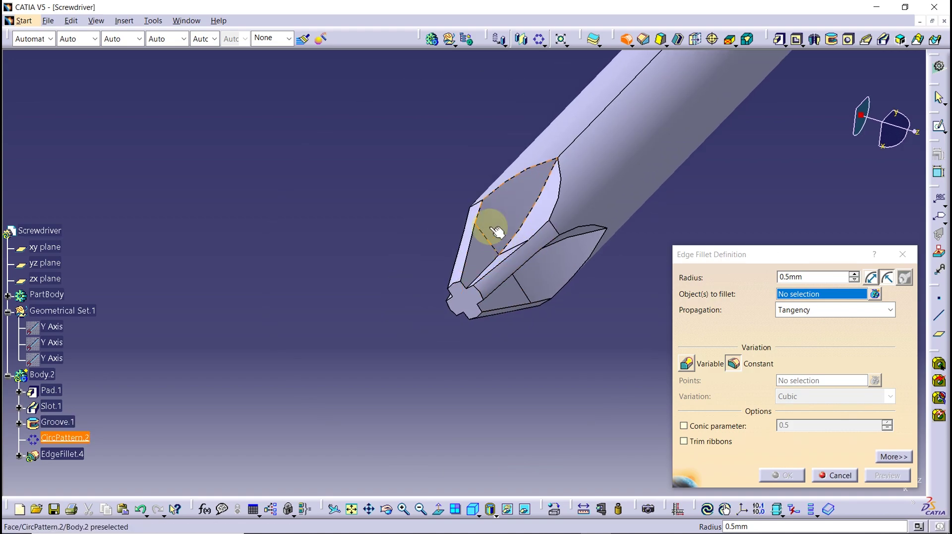
pyautogui.click(506, 192)
pyautogui.click(478, 215)
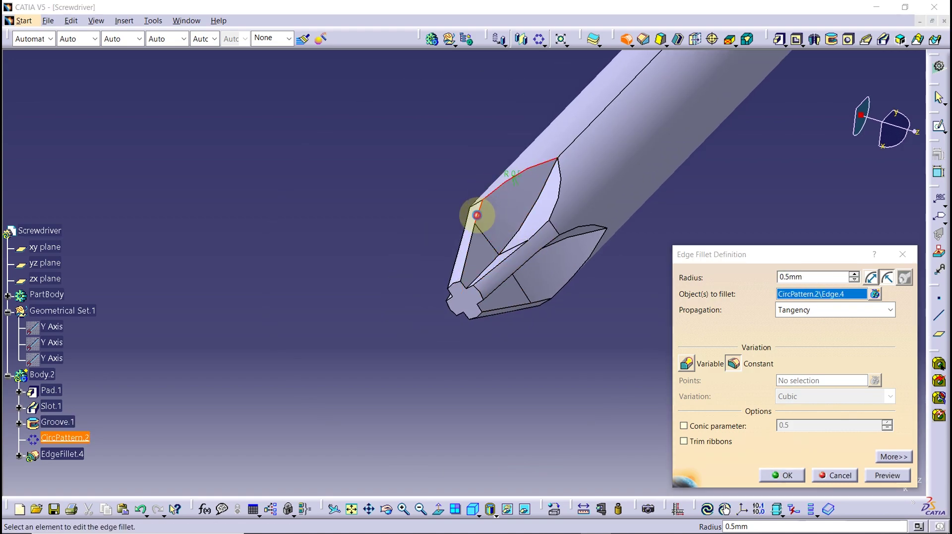
pyautogui.click(494, 266)
pyautogui.moveTo(578, 283)
pyautogui.mouseDown(button='middle')
pyautogui.moveTo(513, 208)
pyautogui.moveTo(649, 329)
pyautogui.mouseUp(button='middle')
pyautogui.click(497, 164)
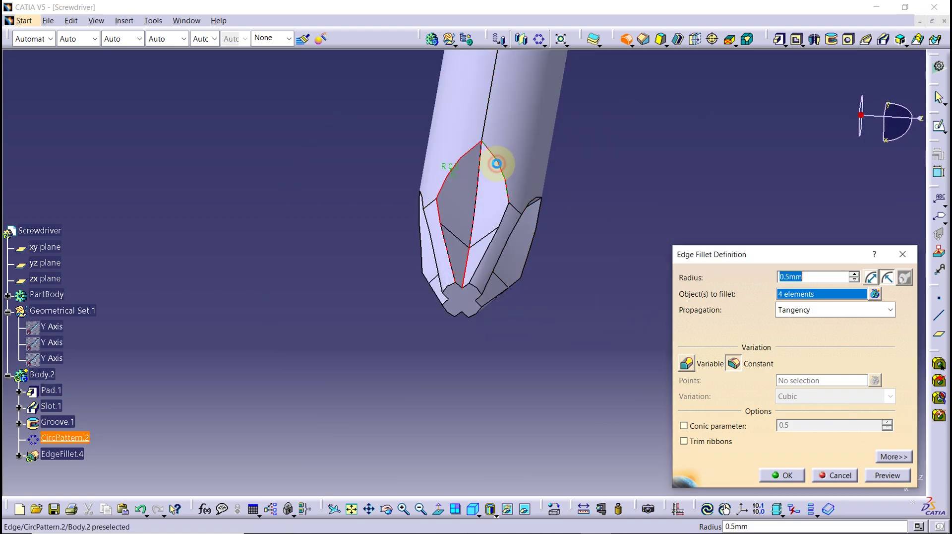
pyautogui.click(506, 221)
pyautogui.moveTo(506, 221)
pyautogui.mouseDown(button='middle')
pyautogui.moveTo(510, 202)
pyautogui.moveTo(530, 253)
pyautogui.mouseUp(button='middle')
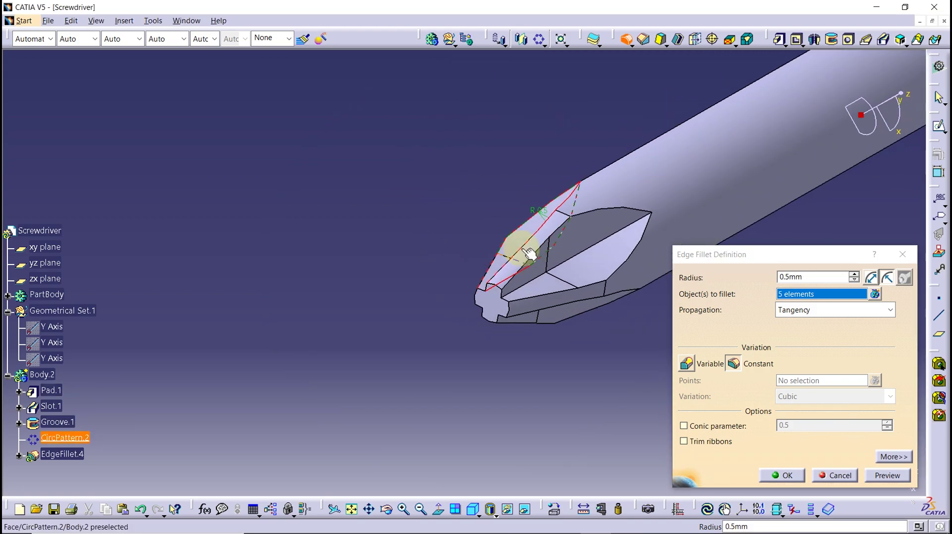
pyautogui.click(559, 239)
pyautogui.click(598, 212)
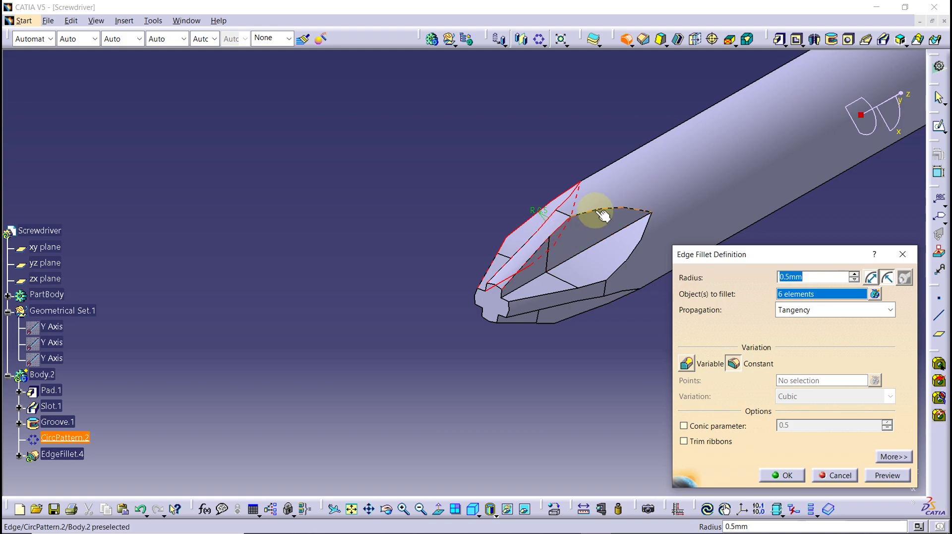
pyautogui.click(644, 242)
pyautogui.click(575, 293)
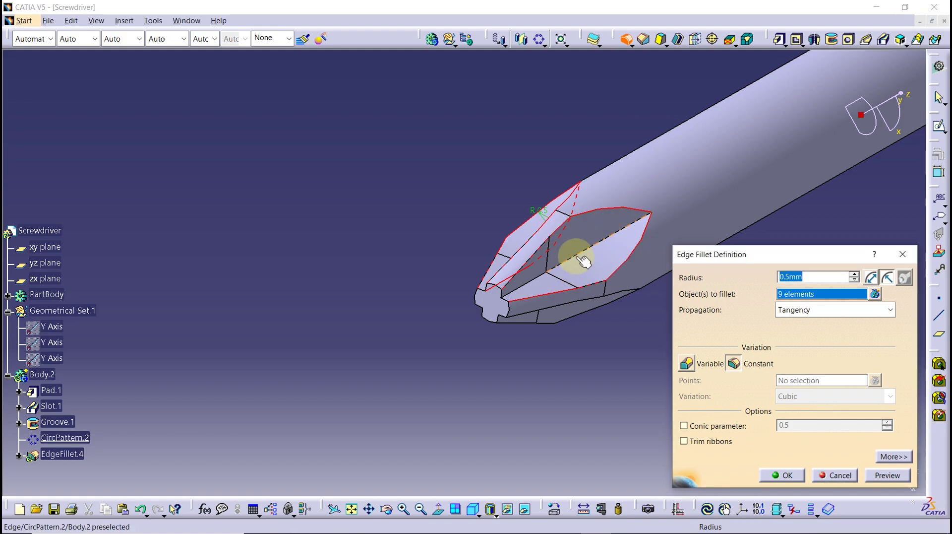
pyautogui.click(570, 251)
# Add the remaining tip edges, 20 in total, and apply the 0.5 mm fillet
pyautogui.moveTo(570, 251)
pyautogui.mouseDown(button='middle')
pyautogui.moveTo(521, 251)
pyautogui.moveTo(545, 257)
pyautogui.moveTo(584, 323)
pyautogui.moveTo(557, 227)
pyautogui.moveTo(570, 227)
pyautogui.mouseUp(button='middle')
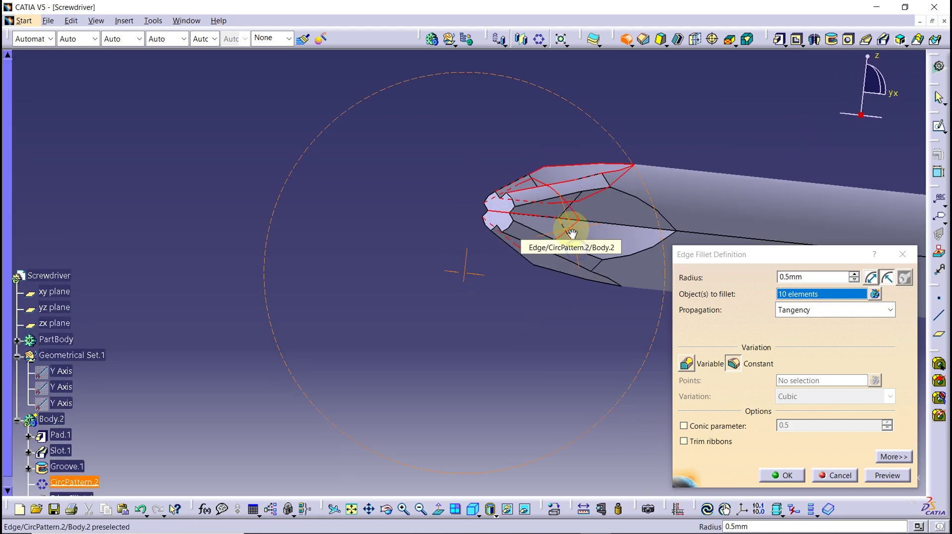
pyautogui.click(604, 194)
pyautogui.click(627, 197)
pyautogui.click(641, 249)
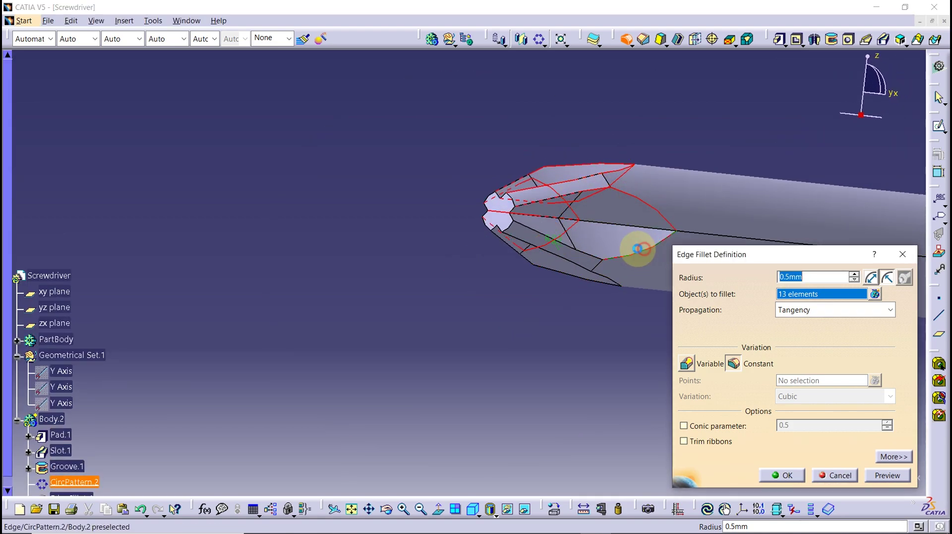
pyautogui.click(595, 221)
pyautogui.click(589, 256)
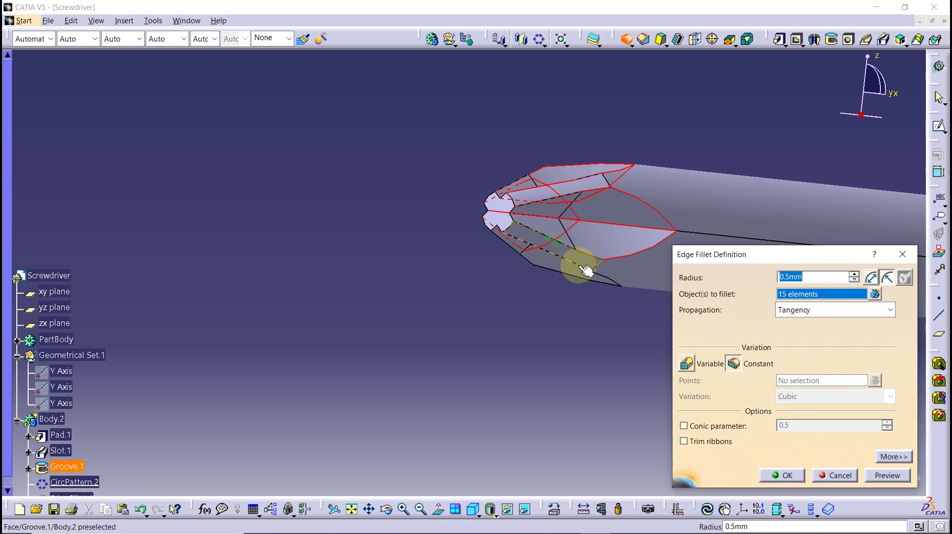
pyautogui.moveTo(574, 266)
pyautogui.mouseDown(button='middle')
pyautogui.moveTo(644, 277)
pyautogui.moveTo(559, 206)
pyautogui.moveTo(575, 255)
pyautogui.moveTo(485, 187)
pyautogui.mouseUp(button='middle')
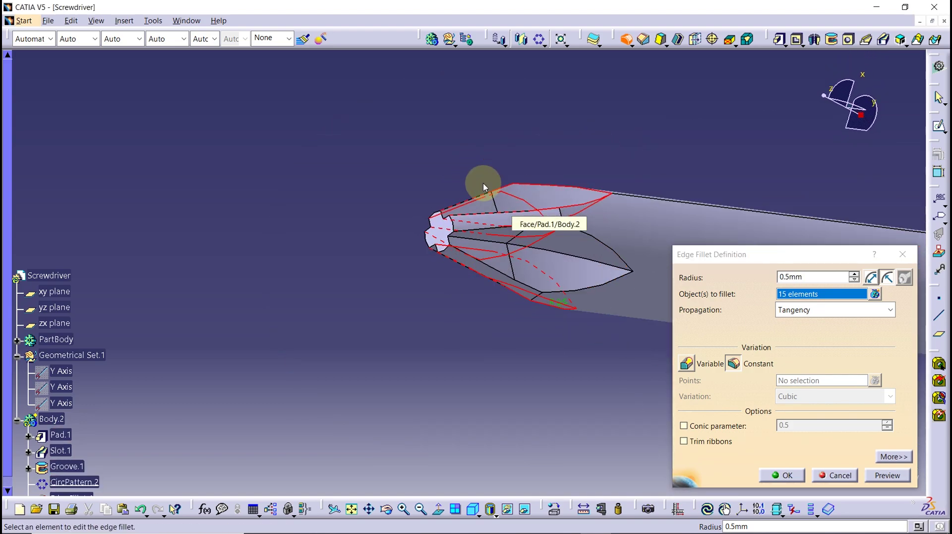
pyautogui.moveTo(553, 238)
pyautogui.mouseDown(button='middle')
pyautogui.moveTo(563, 225)
pyautogui.moveTo(545, 234)
pyautogui.mouseUp(button='middle')
pyautogui.click(584, 246)
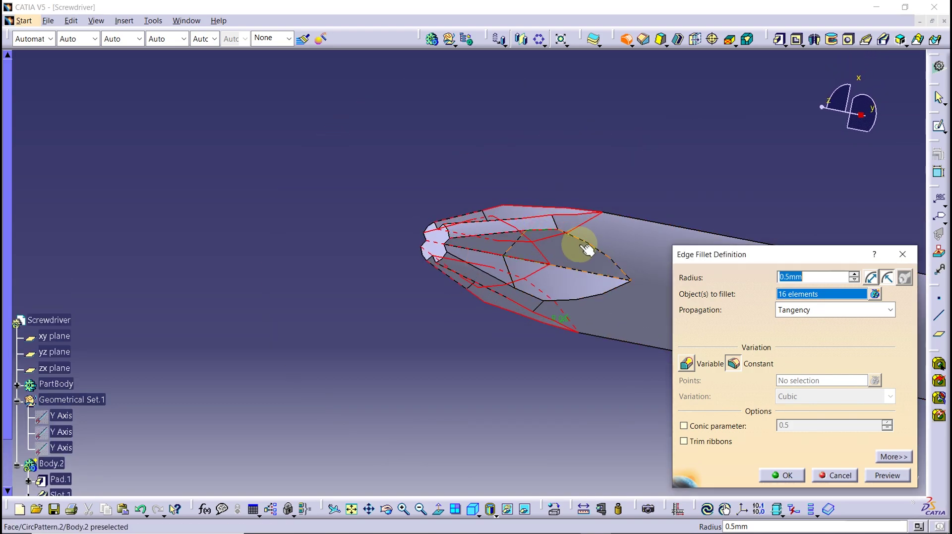
pyautogui.click(598, 270)
pyautogui.click(601, 298)
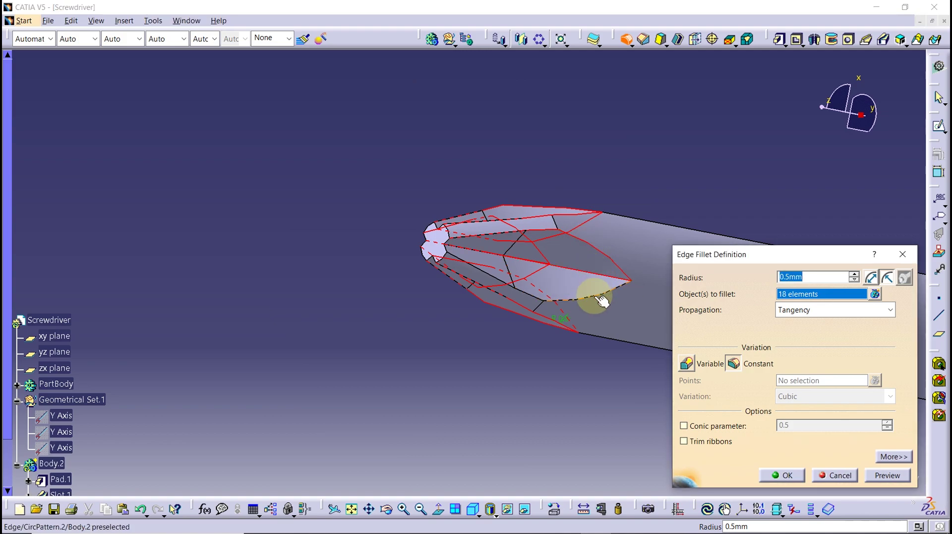
pyautogui.click(535, 294)
pyautogui.moveTo(539, 295); pyautogui.dragTo(669, 357, button='middle')
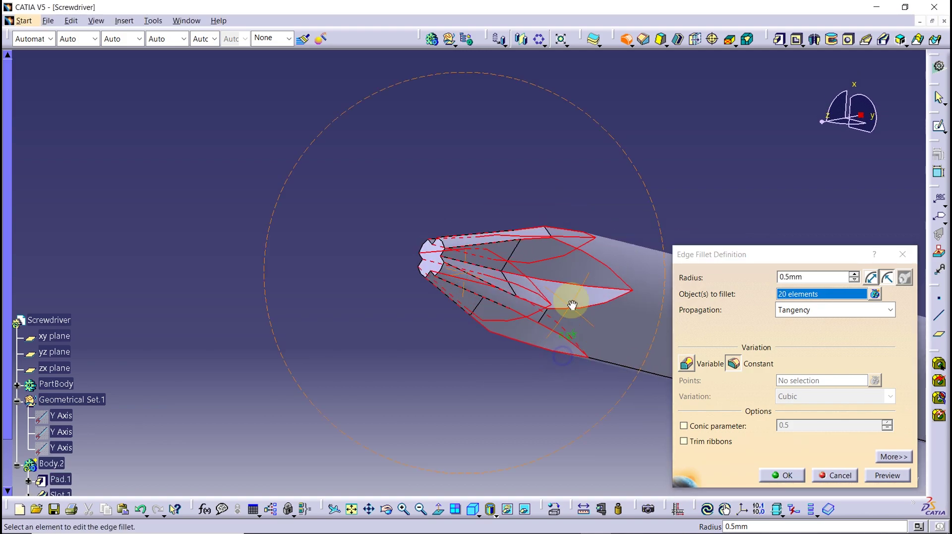
pyautogui.click(782, 475)
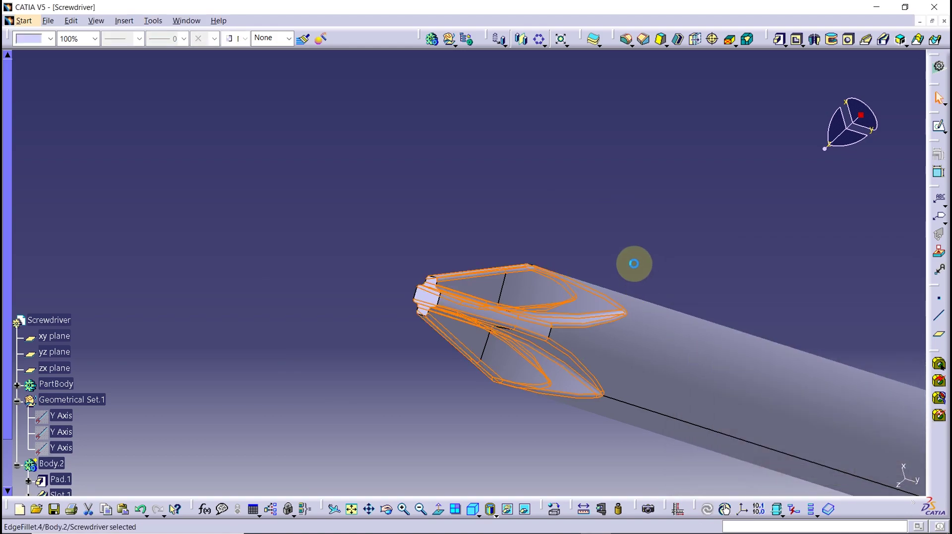
# Apply the Aluminium Grey material to Body.2 and switch to shading with materials
pyautogui.moveTo(498, 225); pyautogui.dragTo(566, 348, button='middle')
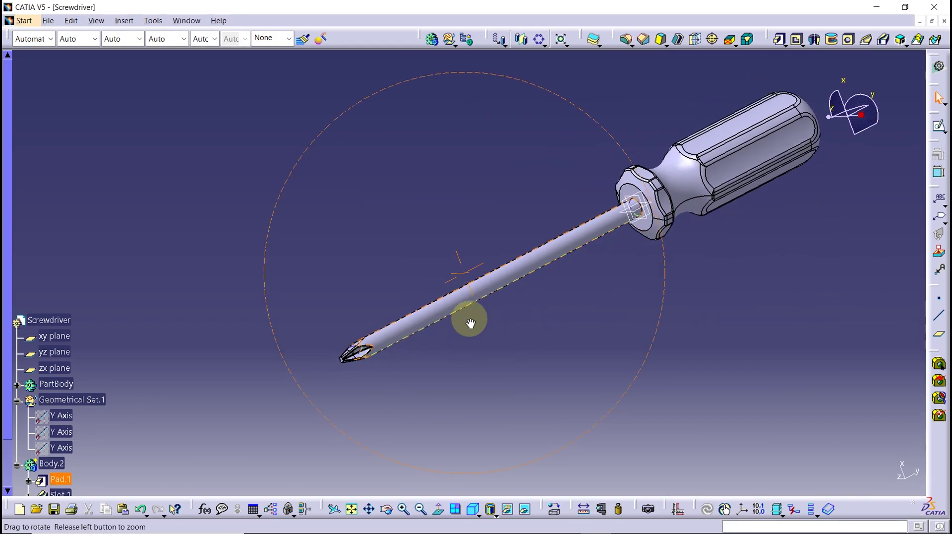
pyautogui.moveTo(566, 349); pyautogui.dragTo(467, 319, button='middle')
pyautogui.click(8, 239)
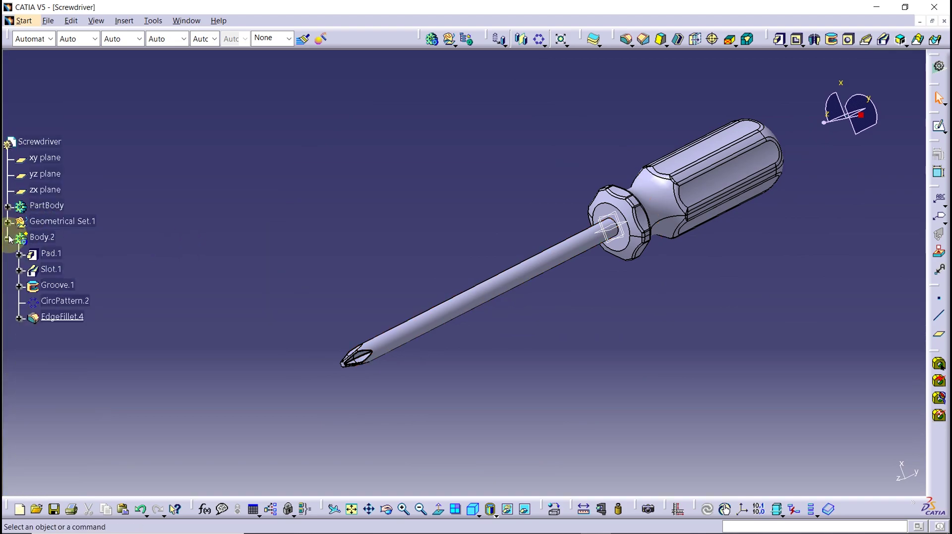
pyautogui.click(7, 254)
pyautogui.moveTo(620, 387); pyautogui.dragTo(683, 427, button='middle')
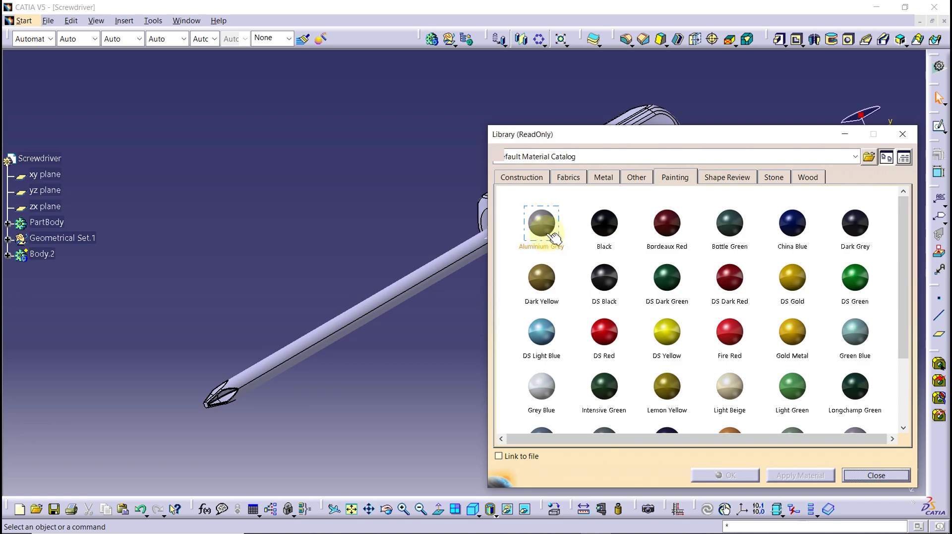
pyautogui.click(42, 253)
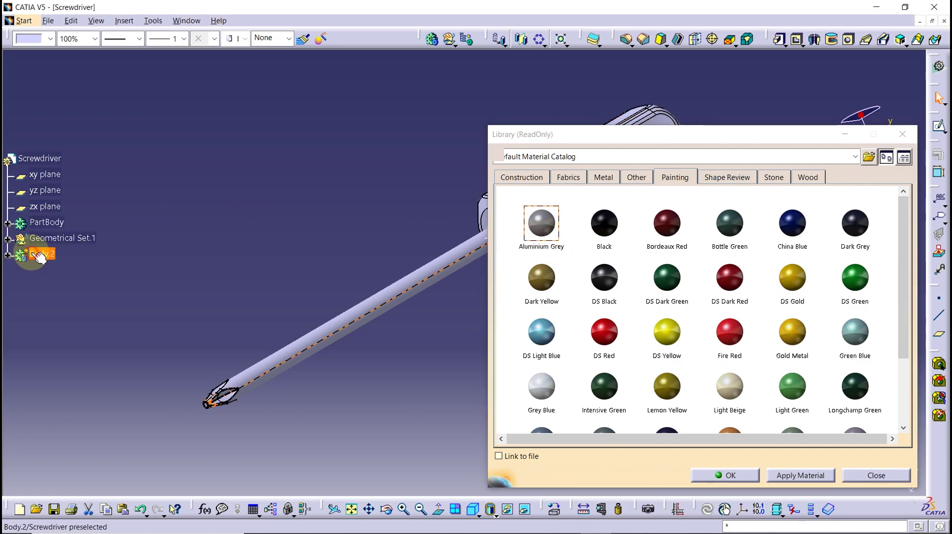
pyautogui.click(798, 474)
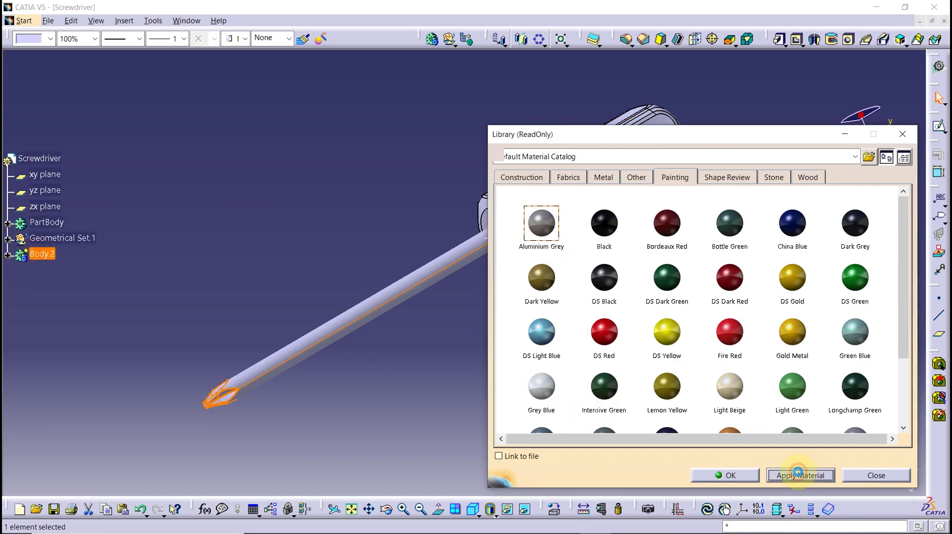
pyautogui.click(736, 475)
pyautogui.click(474, 511)
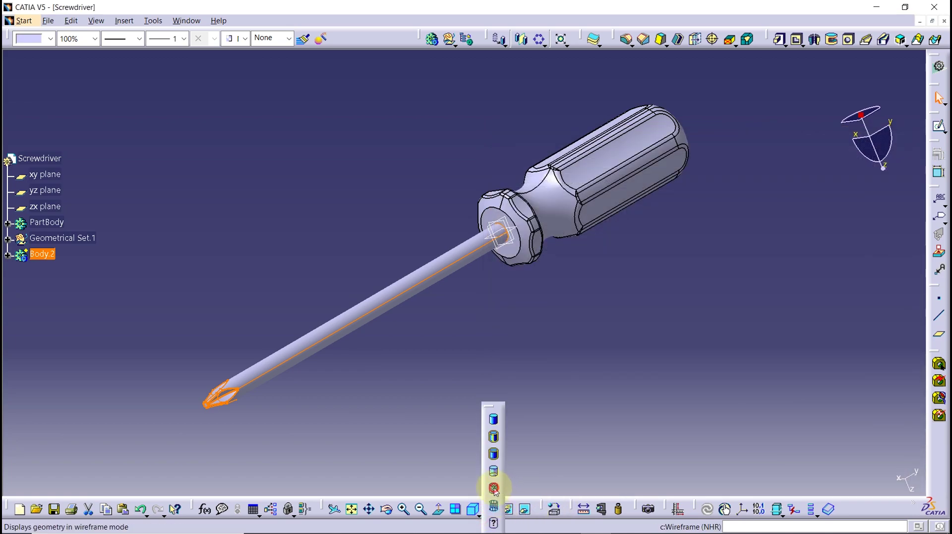
pyautogui.click(493, 488)
# Set the PartBody handle's graphic fill colour to yellow in its Properties
pyautogui.click(451, 400)
pyautogui.moveTo(451, 399)
pyautogui.mouseDown(button='middle')
pyautogui.moveTo(434, 395)
pyautogui.moveTo(442, 407)
pyautogui.mouseUp(button='middle')
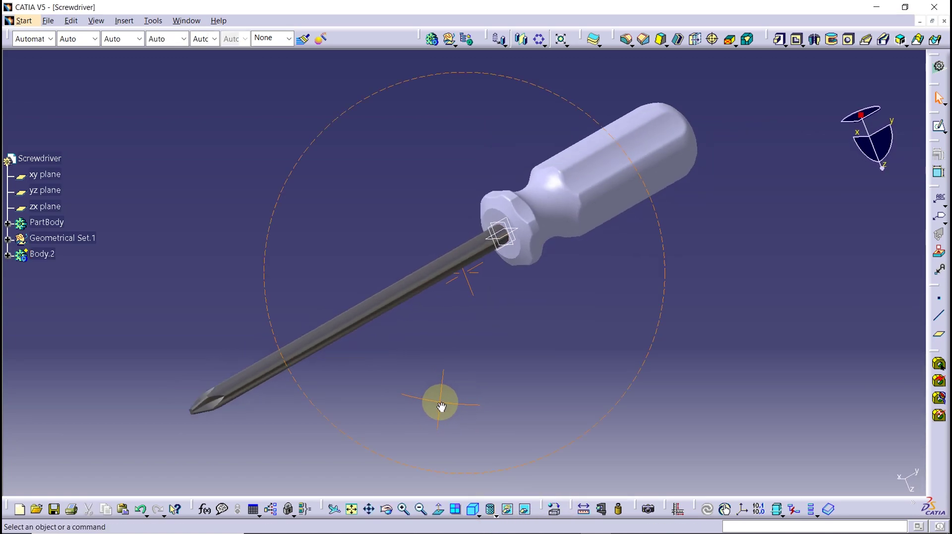
pyautogui.rightClick(59, 226)
pyautogui.click(105, 282)
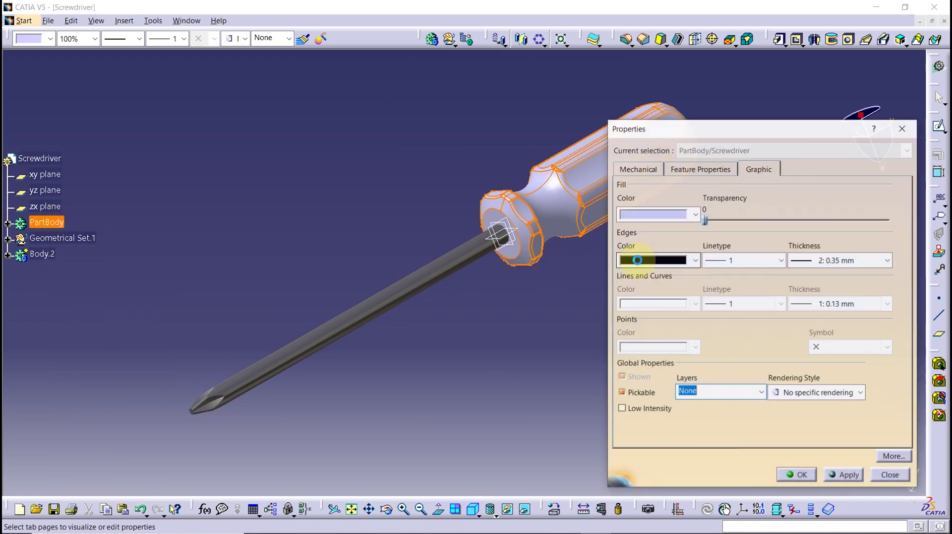
pyautogui.click(692, 214)
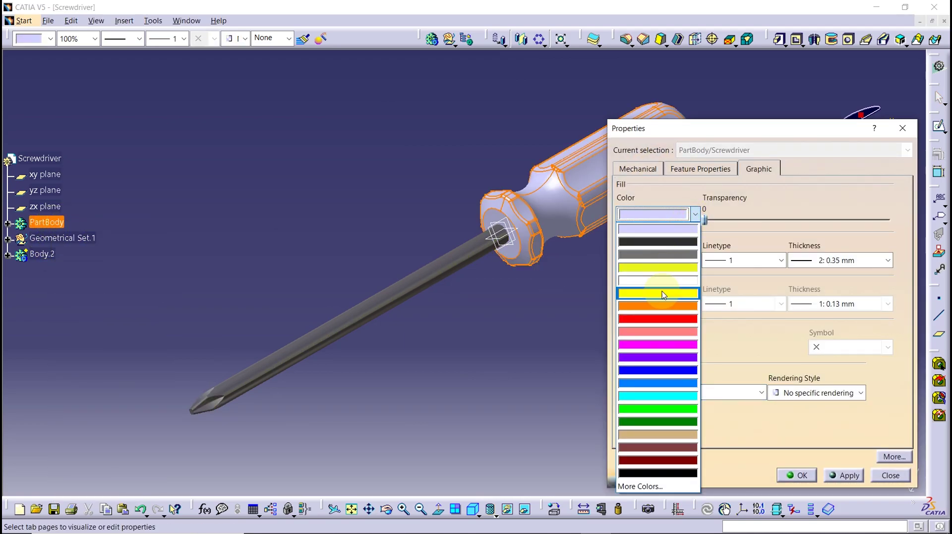
pyautogui.click(657, 270)
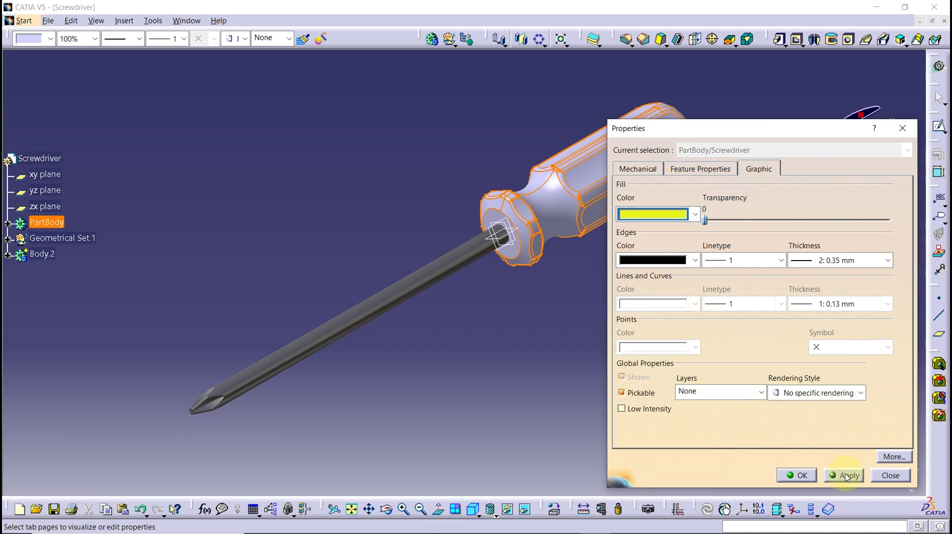
pyautogui.click(803, 476)
pyautogui.click(595, 180)
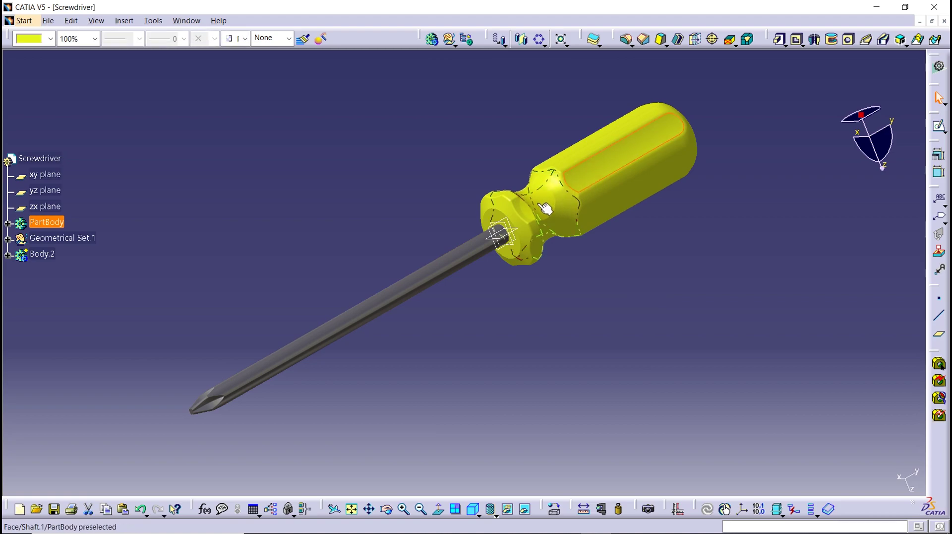
# Set the fill colour of the twelve handle flute faces to red
pyautogui.moveTo(638, 225); pyautogui.dragTo(499, 279, button='middle')
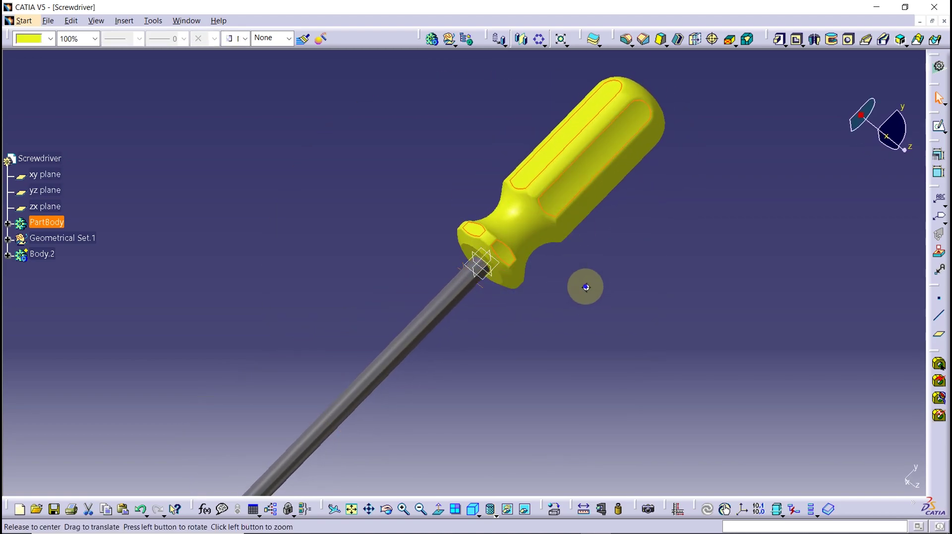
pyautogui.moveTo(584, 285)
pyautogui.mouseDown(button='middle')
pyautogui.moveTo(487, 200)
pyautogui.moveTo(527, 179)
pyautogui.mouseUp(button='middle')
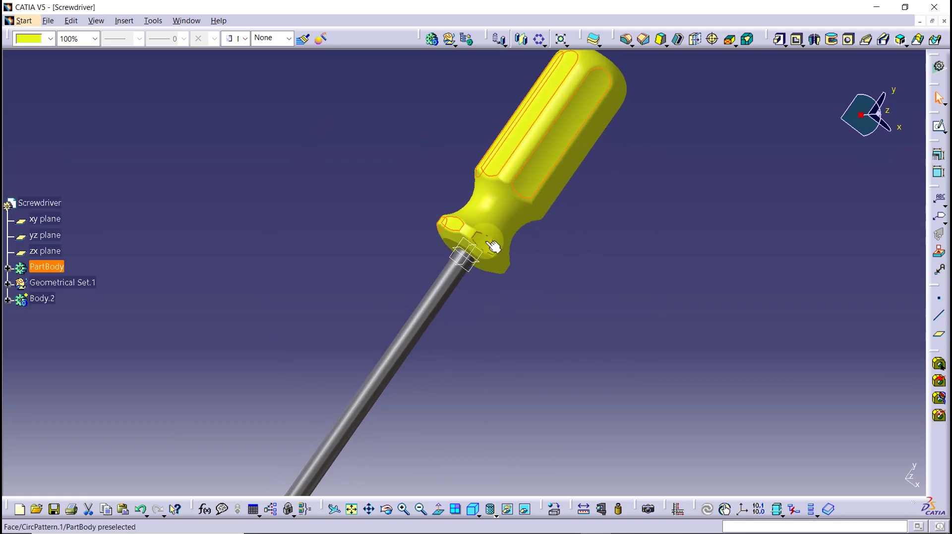
pyautogui.moveTo(595, 316); pyautogui.dragTo(501, 267, button='middle')
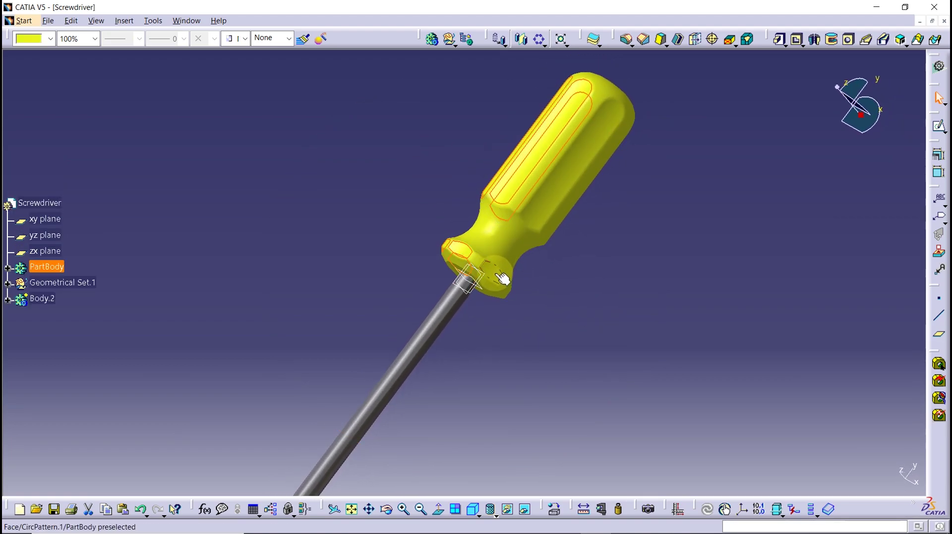
pyautogui.moveTo(591, 326); pyautogui.dragTo(494, 263, button='middle')
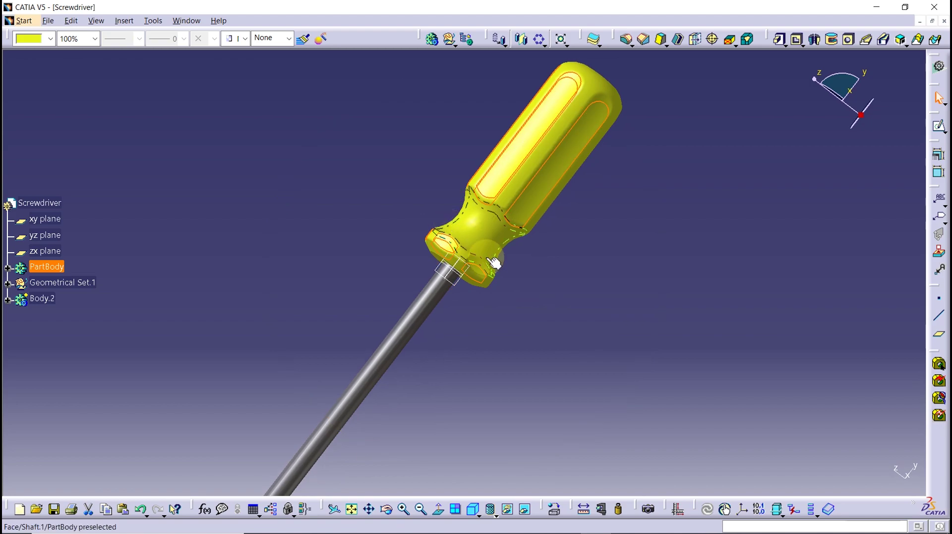
pyautogui.moveTo(570, 314)
pyautogui.mouseDown(button='middle')
pyautogui.moveTo(546, 295)
pyautogui.moveTo(544, 209)
pyautogui.mouseUp(button='middle')
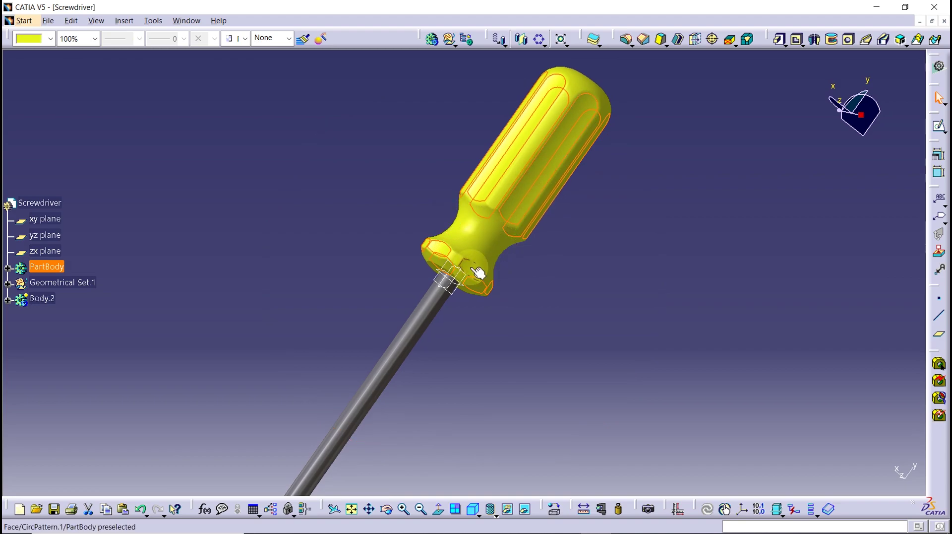
pyautogui.moveTo(544, 317); pyautogui.dragTo(609, 211, button='middle')
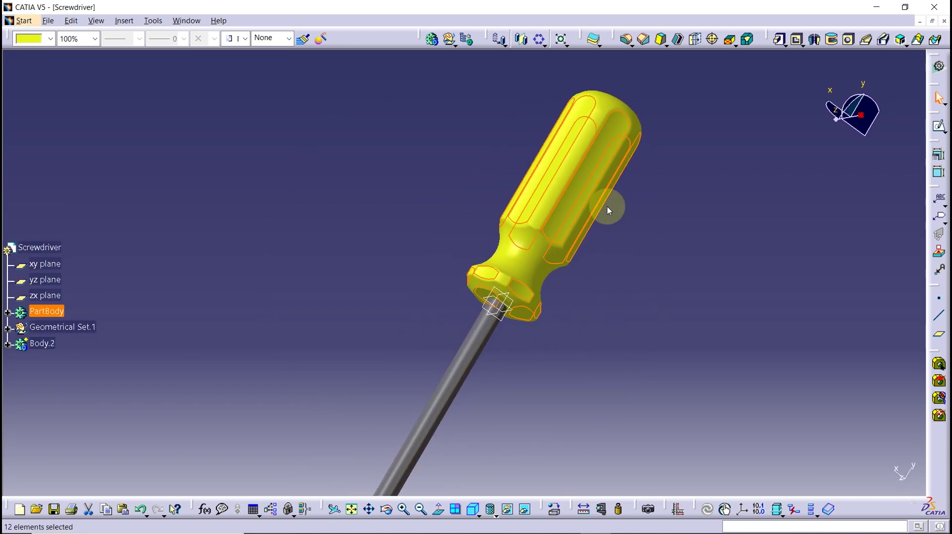
pyautogui.rightClick(593, 145)
pyautogui.click(624, 217)
pyautogui.click(695, 214)
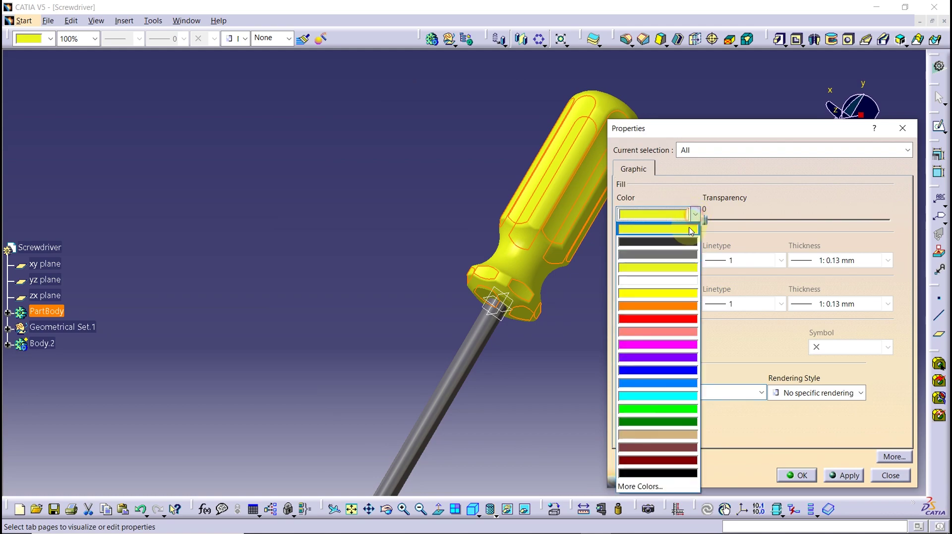
pyautogui.click(659, 318)
pyautogui.click(844, 475)
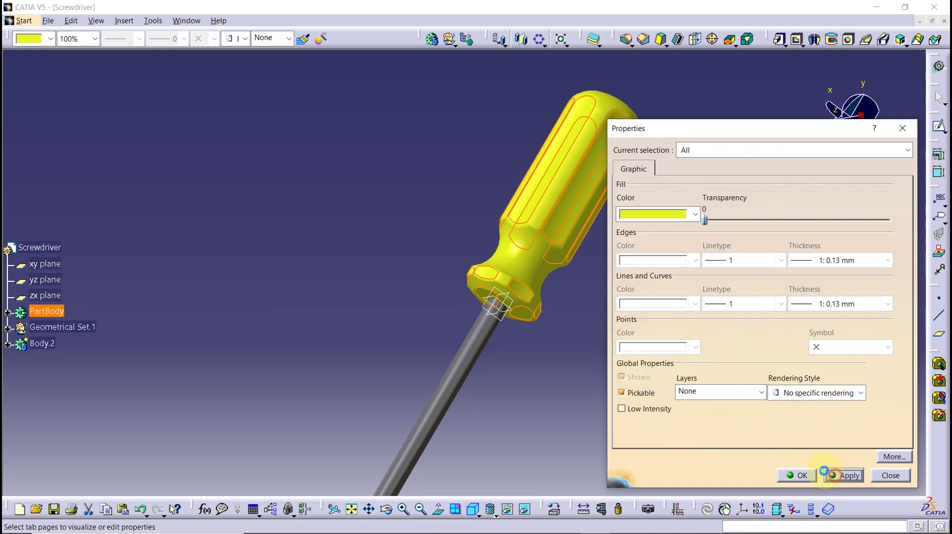
pyautogui.click(782, 479)
pyautogui.moveTo(604, 282)
pyautogui.mouseDown(button='middle')
pyautogui.moveTo(531, 365)
pyautogui.moveTo(593, 298)
pyautogui.moveTo(501, 304)
pyautogui.moveTo(552, 283)
pyautogui.moveTo(519, 325)
pyautogui.moveTo(493, 298)
pyautogui.moveTo(641, 346)
pyautogui.mouseUp(button='middle')
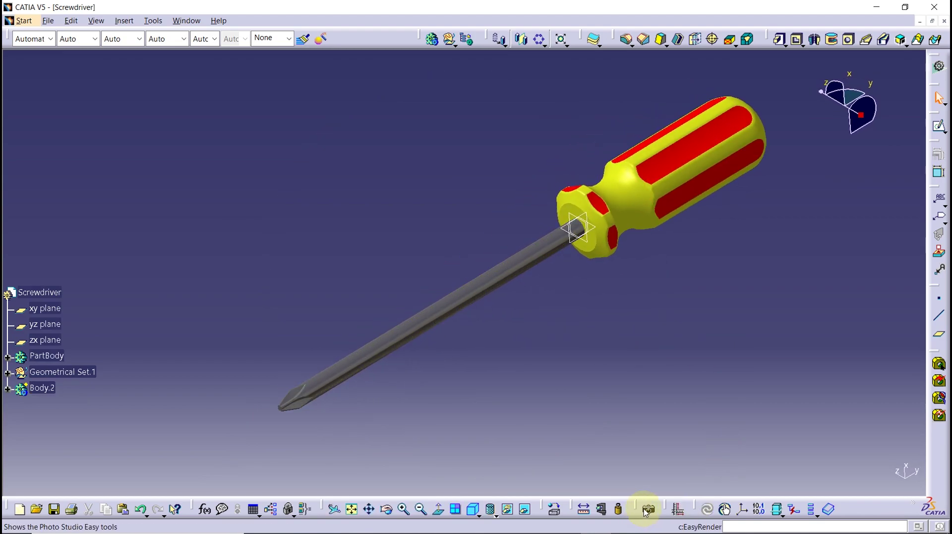
# Hide the tree and set up a light-background Photo Studio scene, raising the second light to 0.71
pyautogui.press('F3')
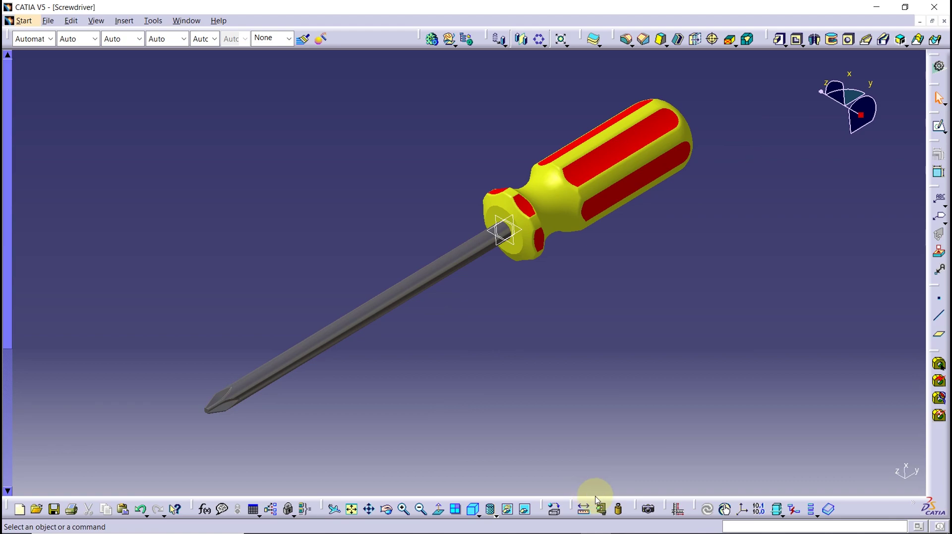
pyautogui.click(648, 505)
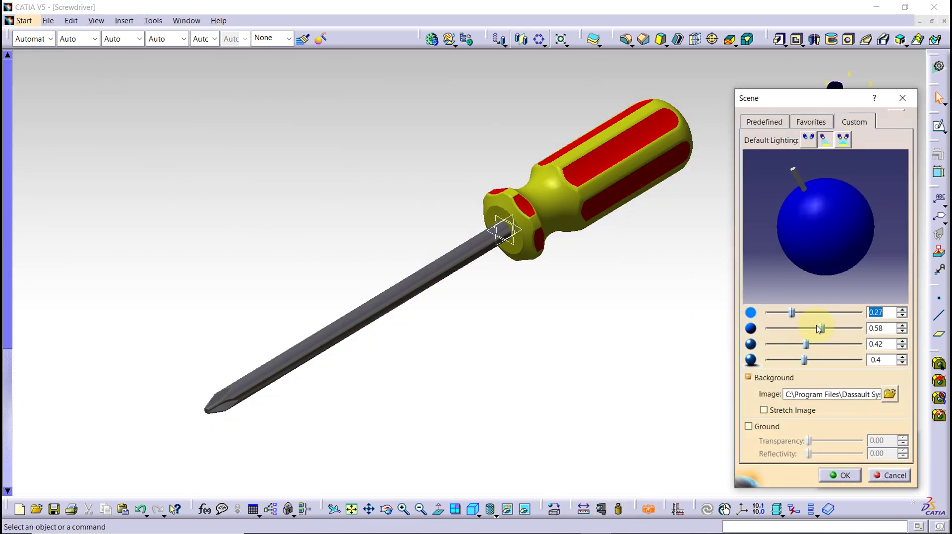
pyautogui.moveTo(820, 329)
pyautogui.mouseDown()
pyautogui.moveTo(850, 325)
pyautogui.moveTo(815, 323)
pyautogui.moveTo(837, 325)
pyautogui.mouseUp()
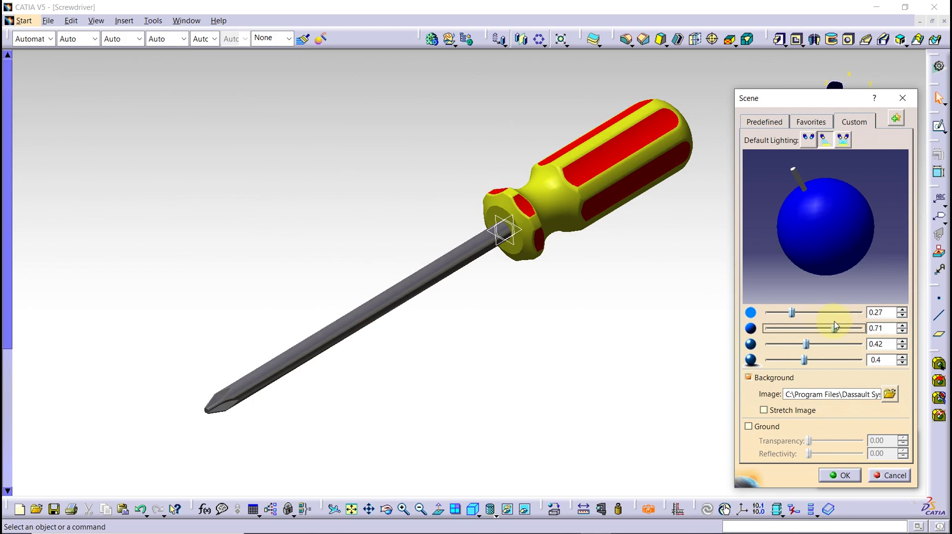
pyautogui.click(774, 377)
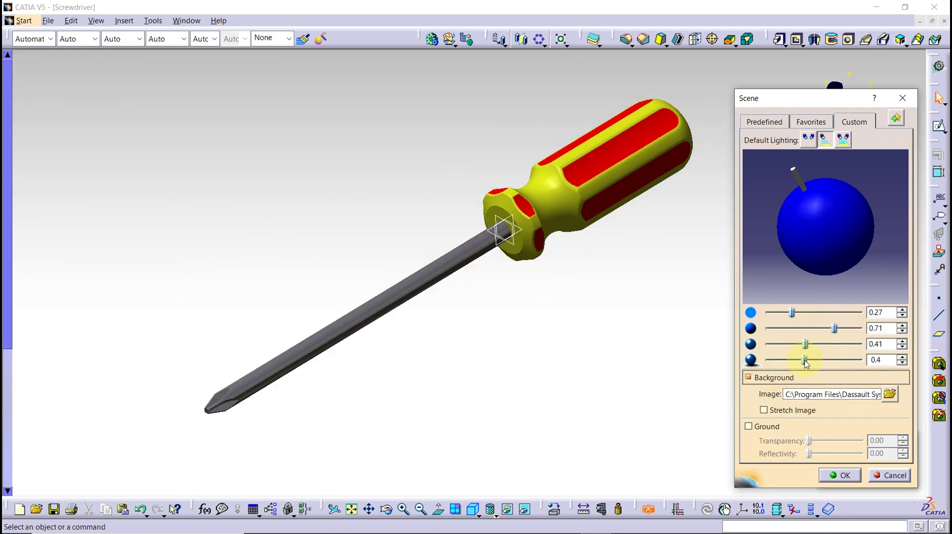
pyautogui.click(767, 426)
pyautogui.click(768, 426)
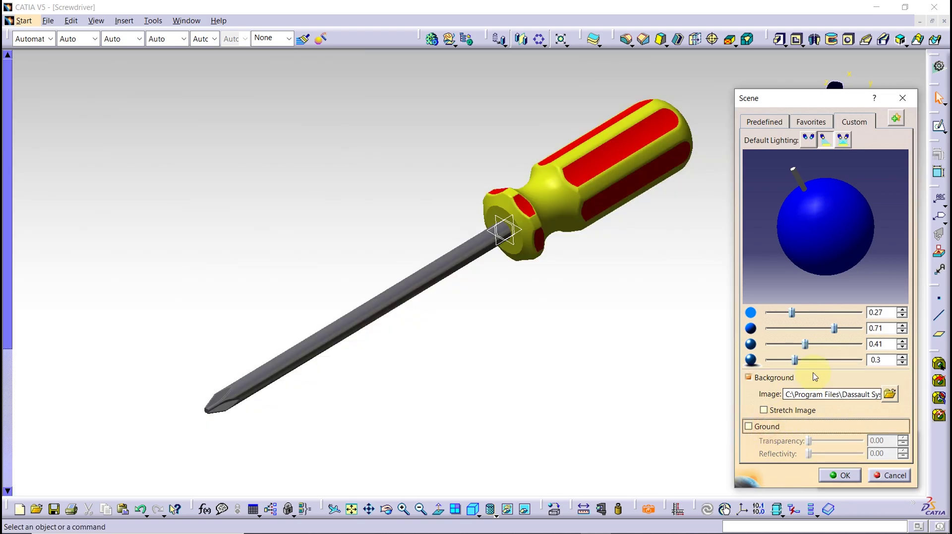
pyautogui.moveTo(796, 360); pyautogui.dragTo(806, 361)
pyautogui.click(840, 475)
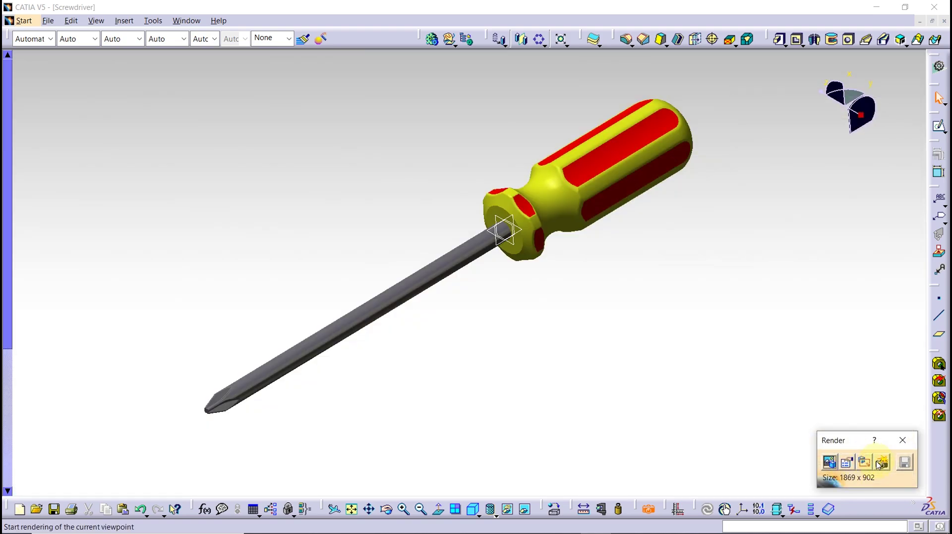